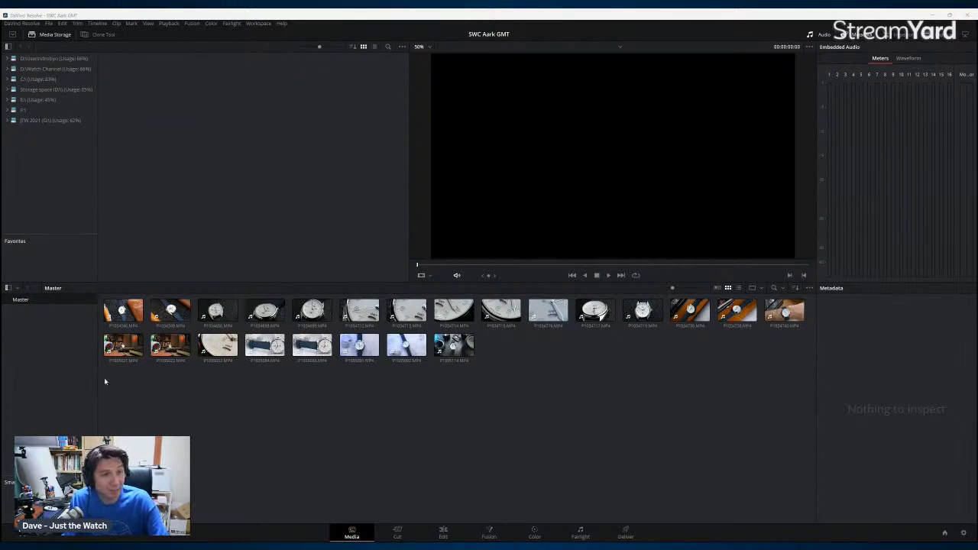
Step: Import Lilac Skies - Corbyn Kites.mp3, the AS and VO audio recordings, and the remaining video clips, including P1035700–P1035704, into the media pool
left_click_drag(131, 421, 134, 418)
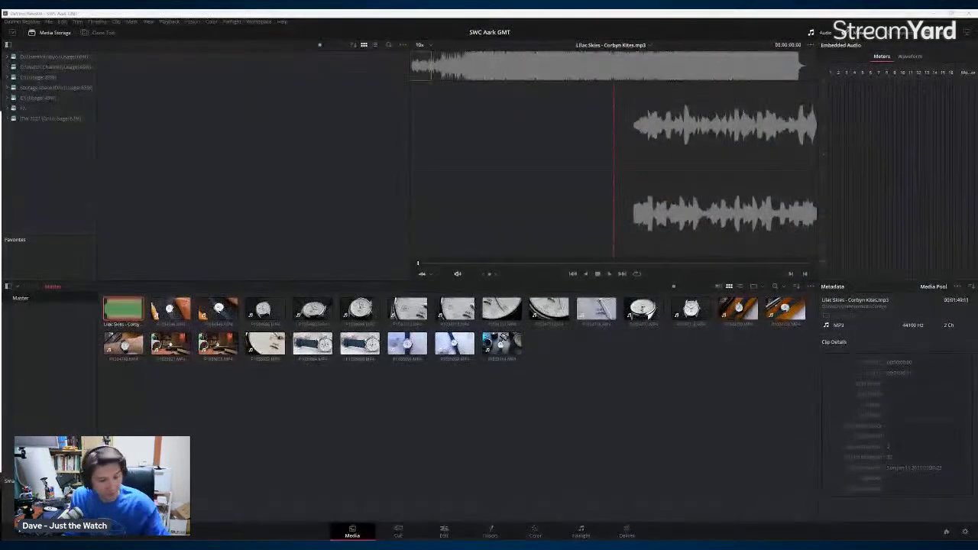
left_click_drag(0, 459, 326, 461)
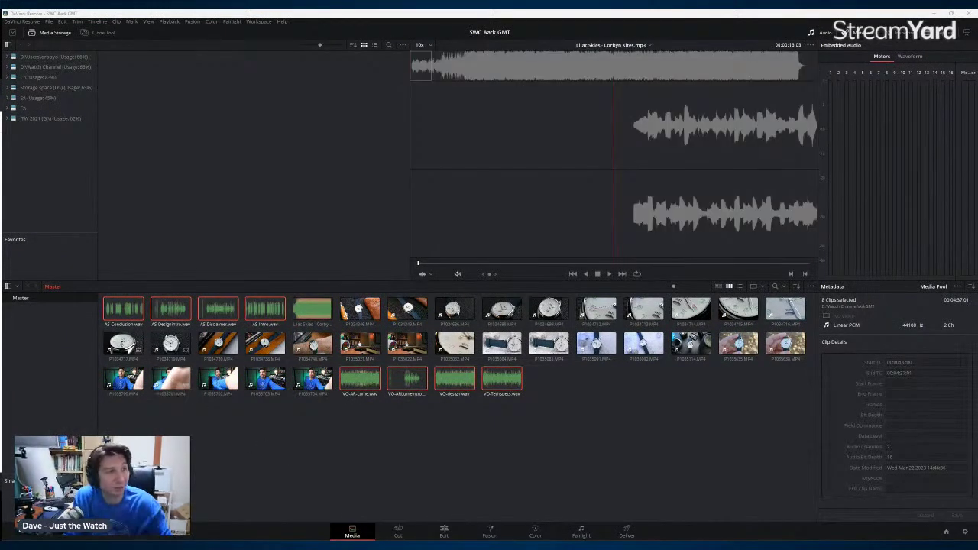
left_click(295, 426)
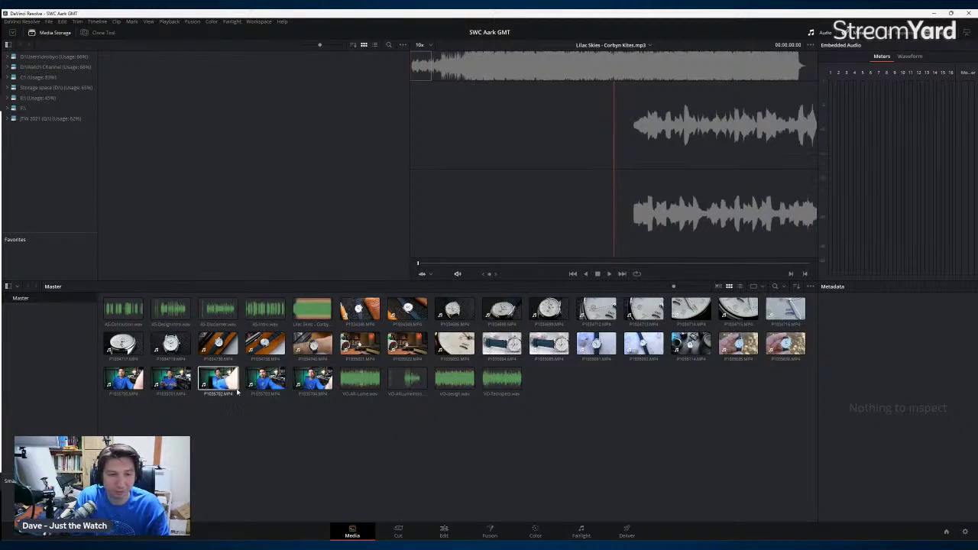
Step: Select the clips P1035700–P1035704 together with the four AS recordings (conclusion, design intro, disclaimer and intro) in the media pool
left_click(265, 378)
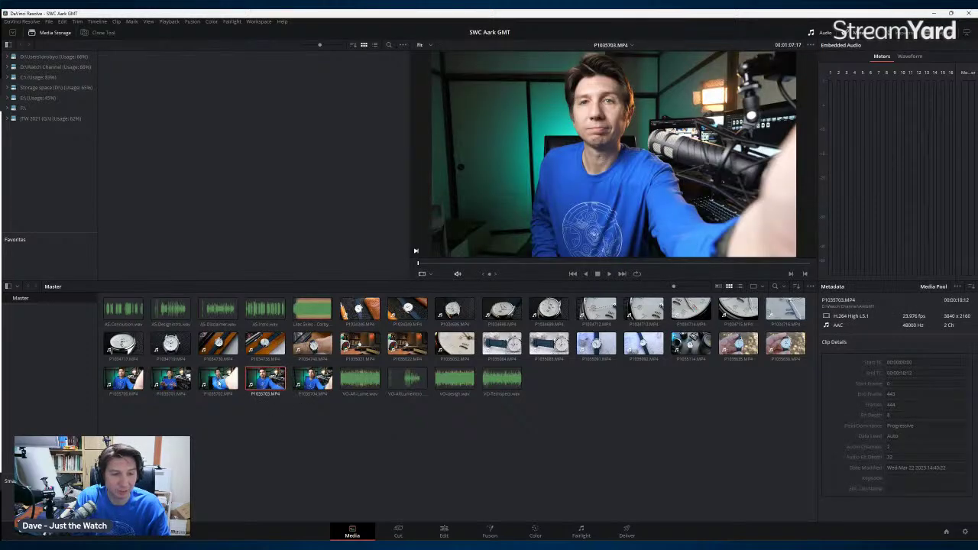
left_click(123, 379)
left_click(312, 378)
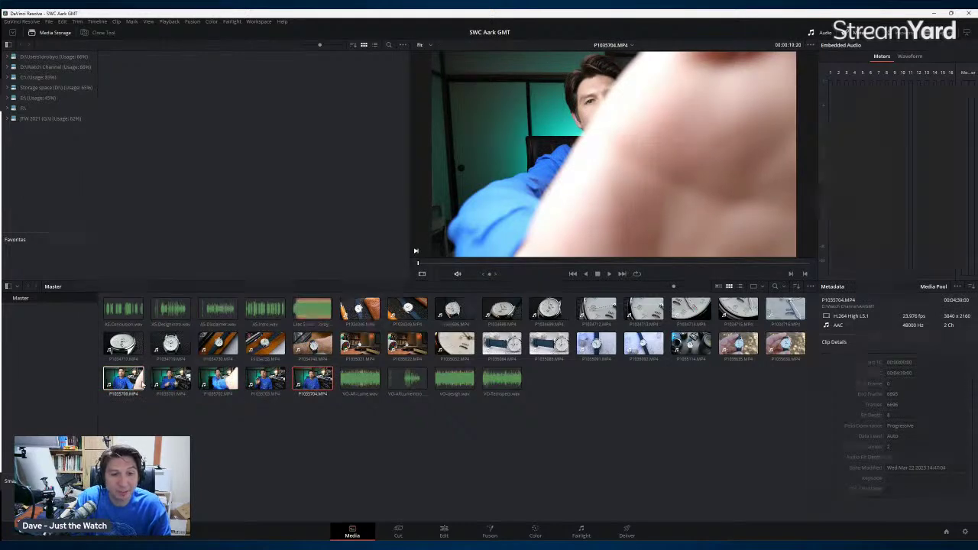
left_click(140, 382, "shift")
left_click(123, 309, "ctrl")
left_click(171, 310, "ctrl")
left_click(217, 309, "ctrl")
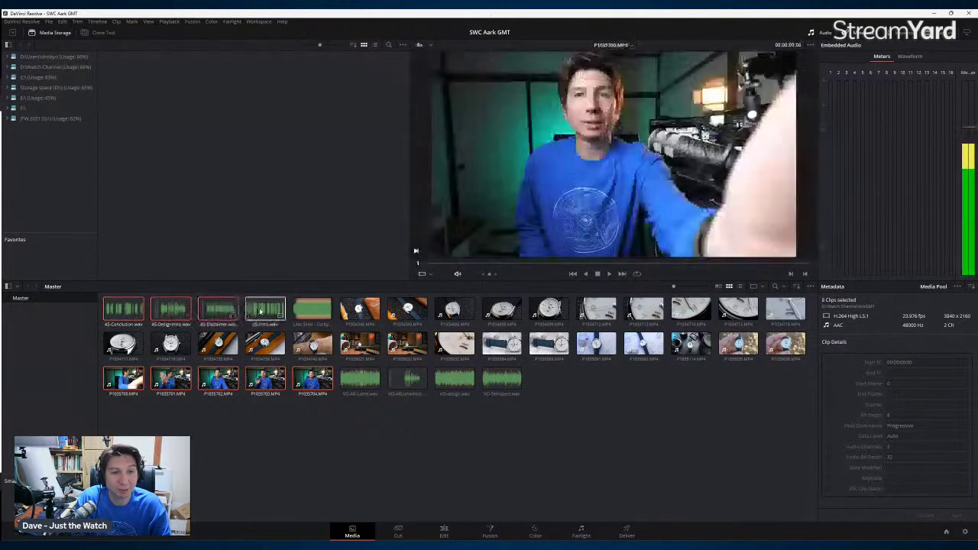
left_click(263, 309, "ctrl")
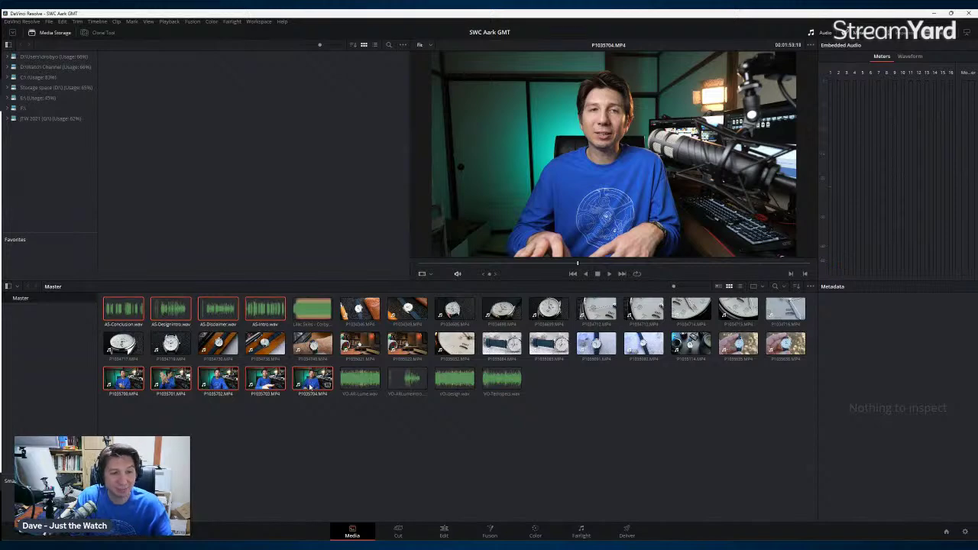
Step: Clear the media pool selection and play back the clip P1035700.MP4 to check its picture and sound
key("space")
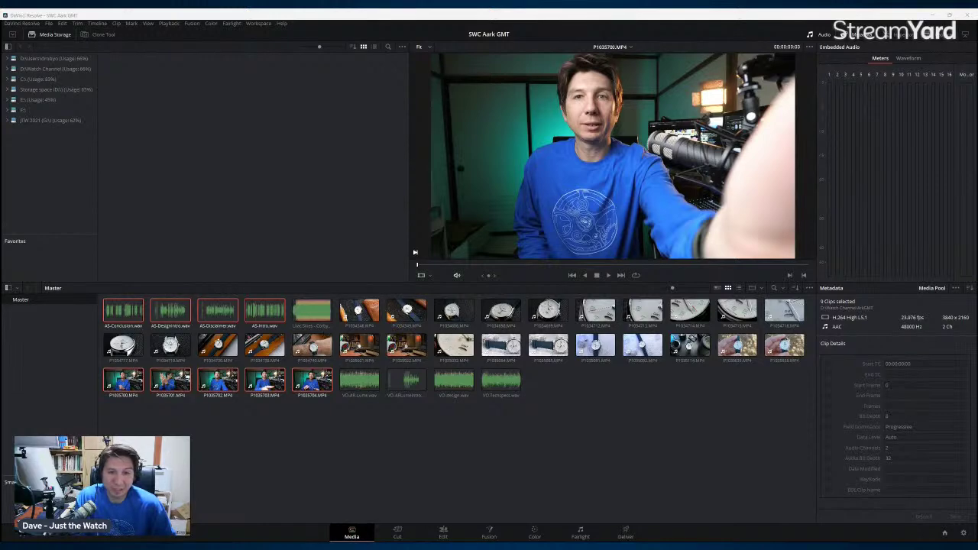
left_click(551, 438)
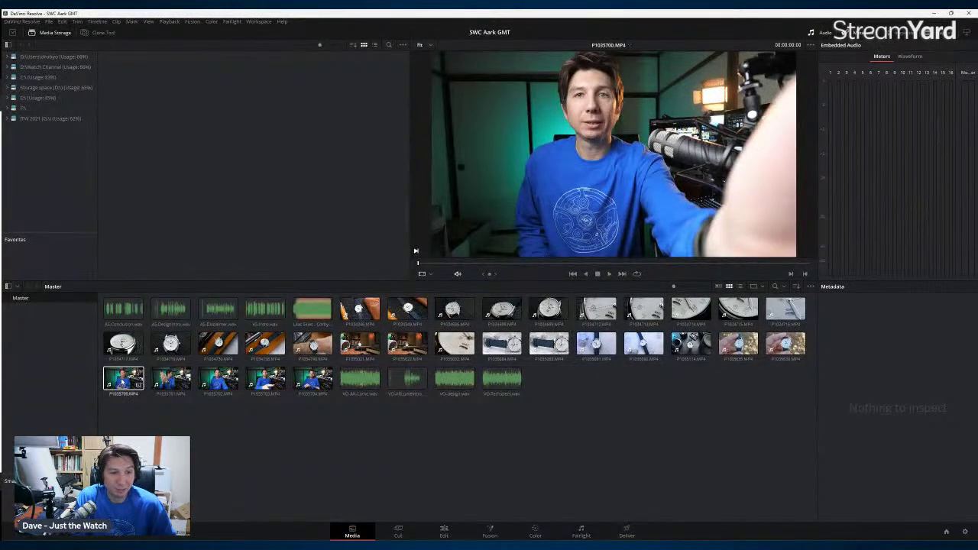
key("space")
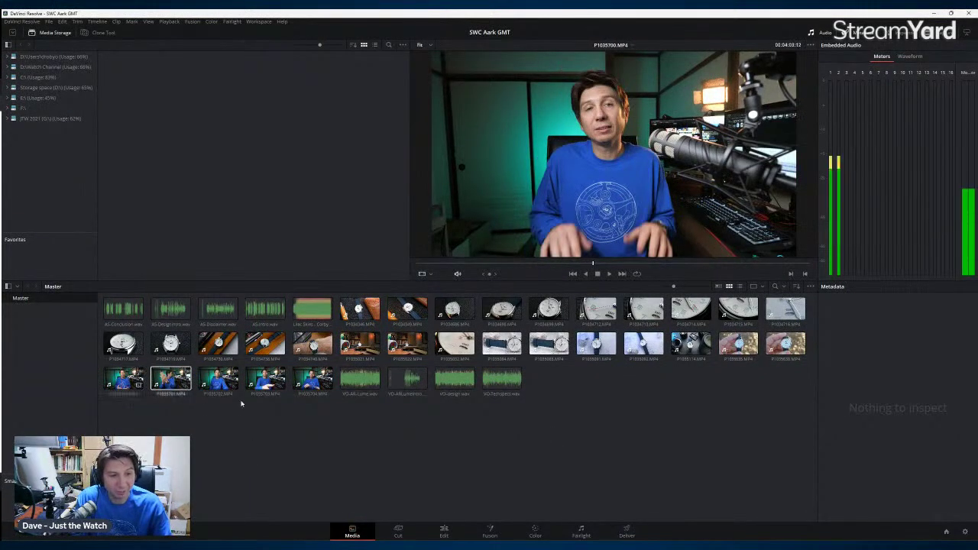
Step: Look through the Media, Cut, Edit, Color, Fairlight and Deliver pages, ending on the Edit page
left_click(444, 530)
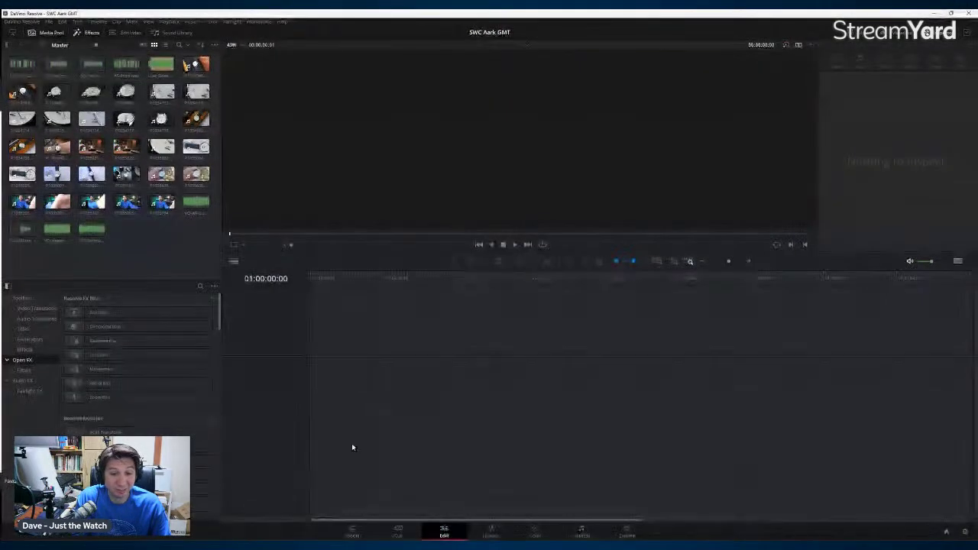
left_click(352, 531)
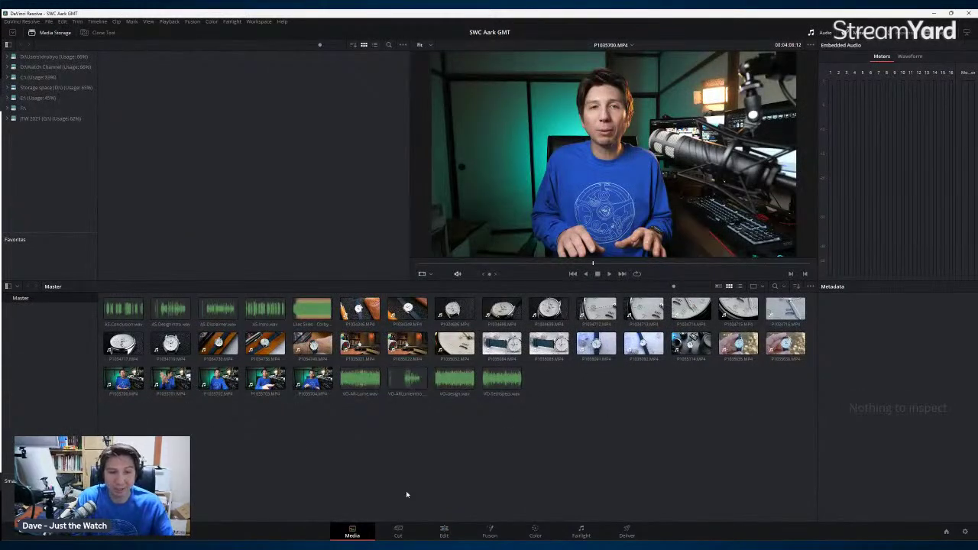
left_click(403, 533)
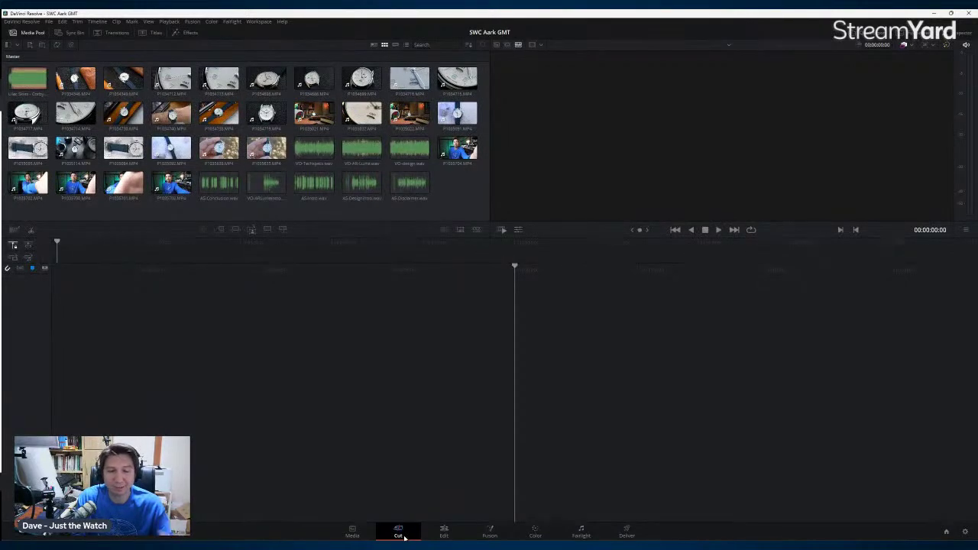
left_click(442, 534)
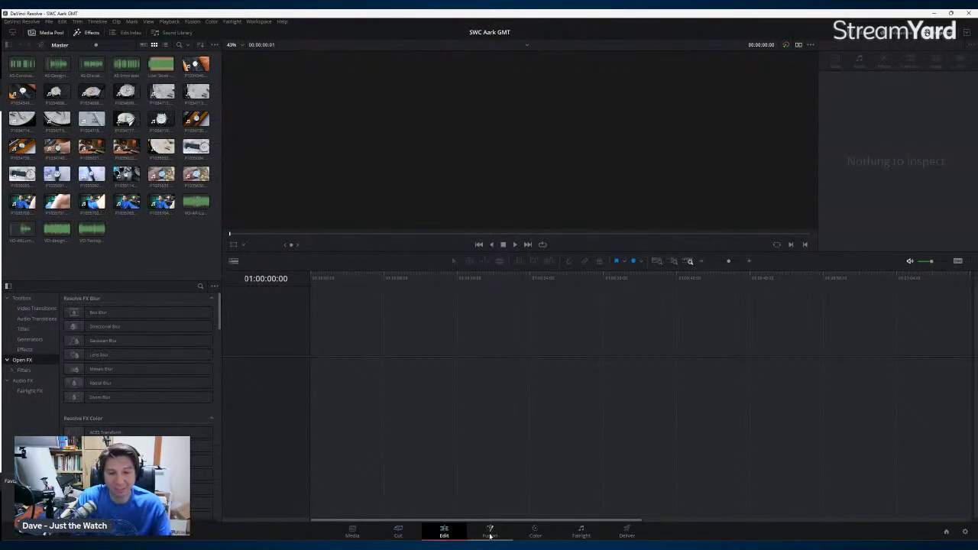
left_click(535, 531)
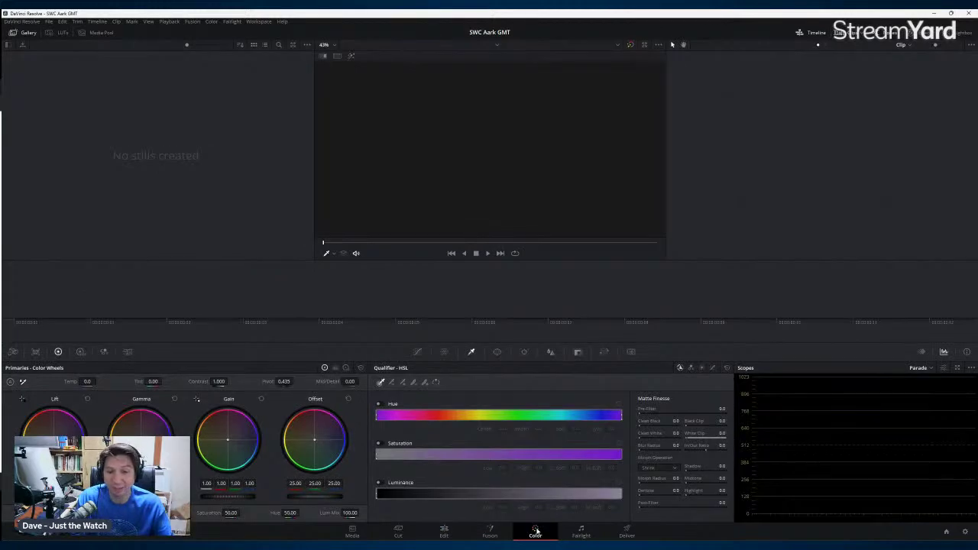
left_click(589, 533)
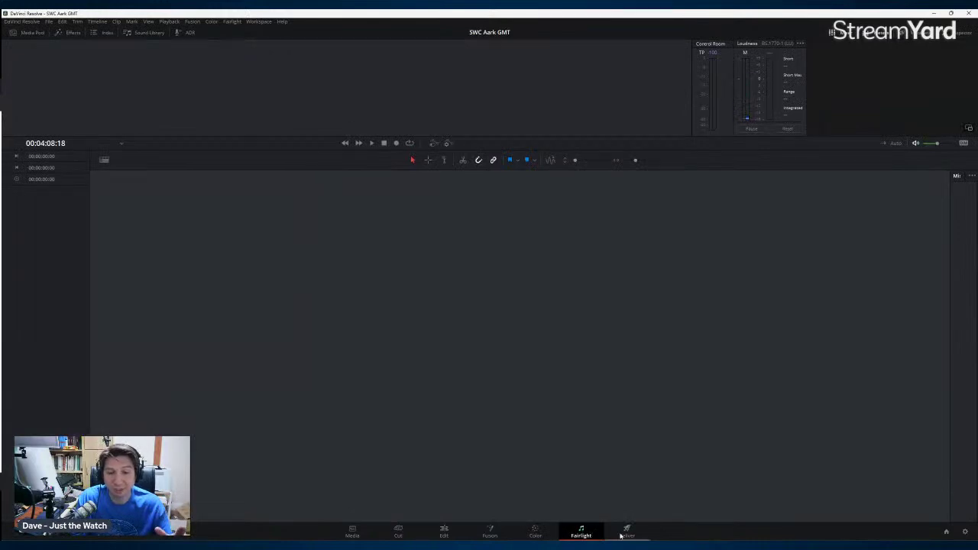
left_click(615, 534)
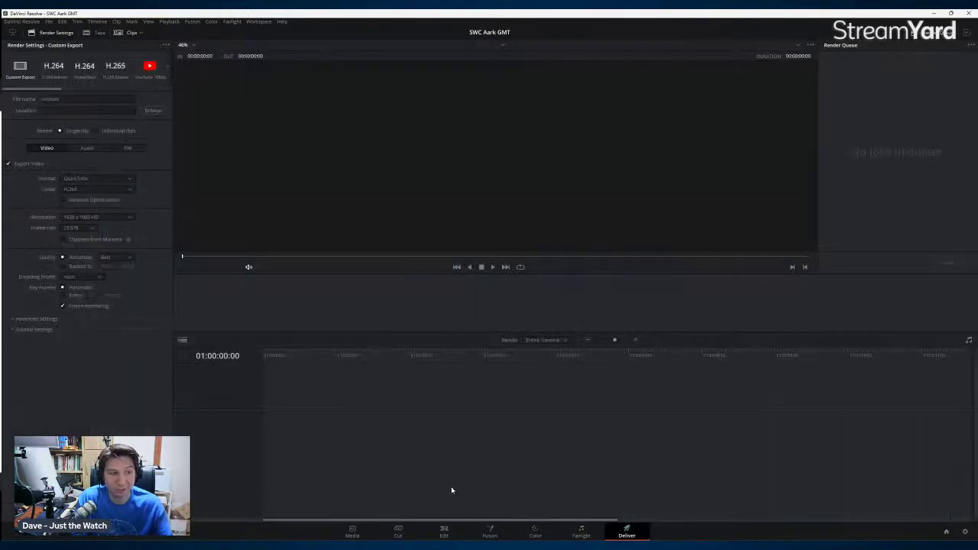
left_click(444, 533)
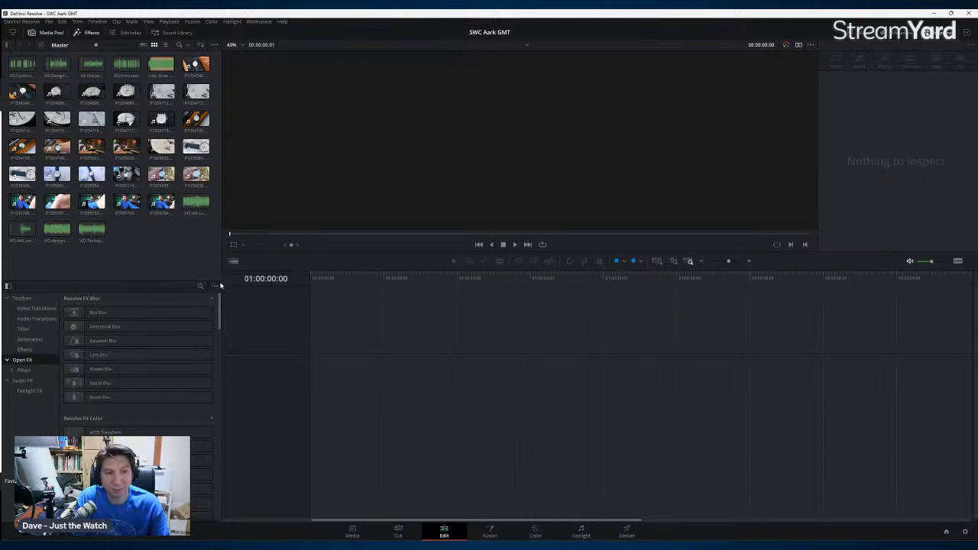
Step: Open the clips P1035701.MP4 and P1035700.MP4 in the viewer and play each of them
double_click(57, 201)
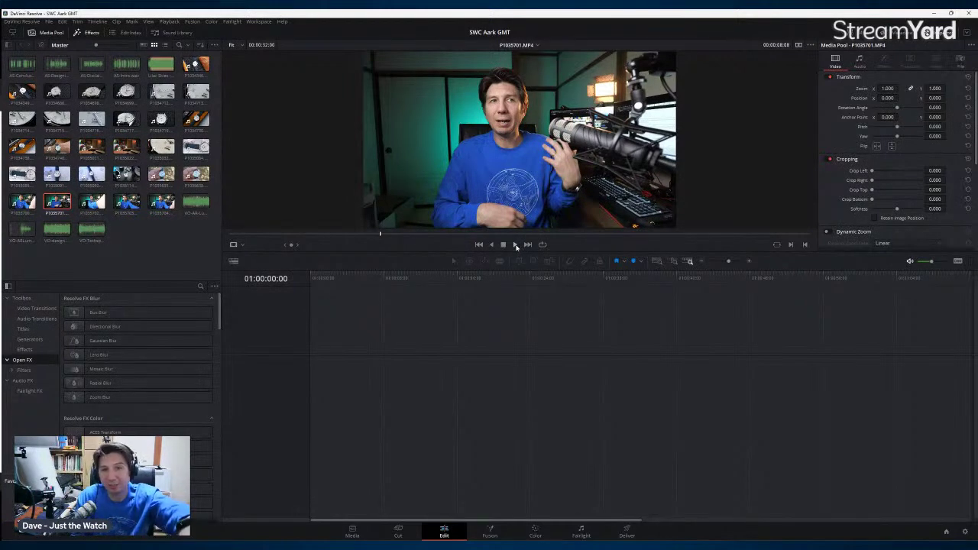
left_click(516, 245)
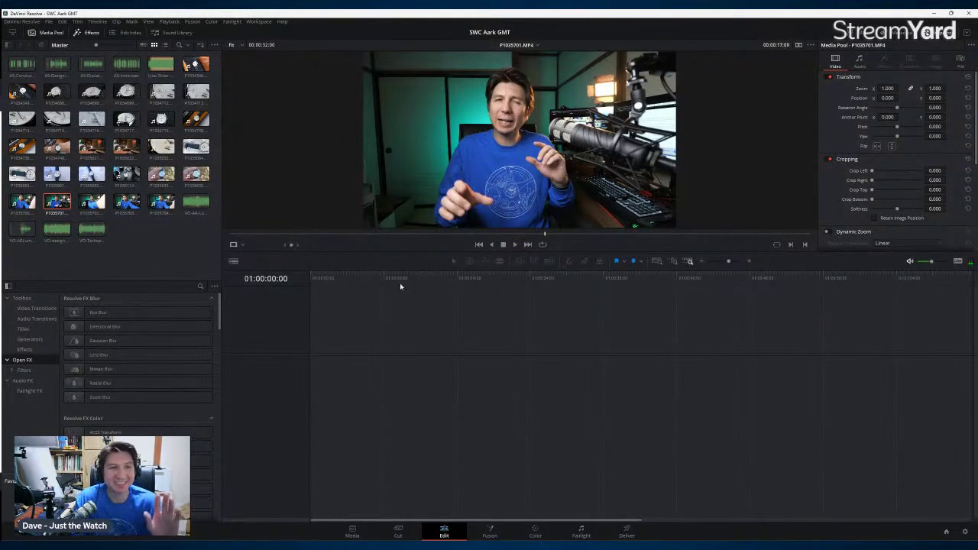
double_click(23, 203)
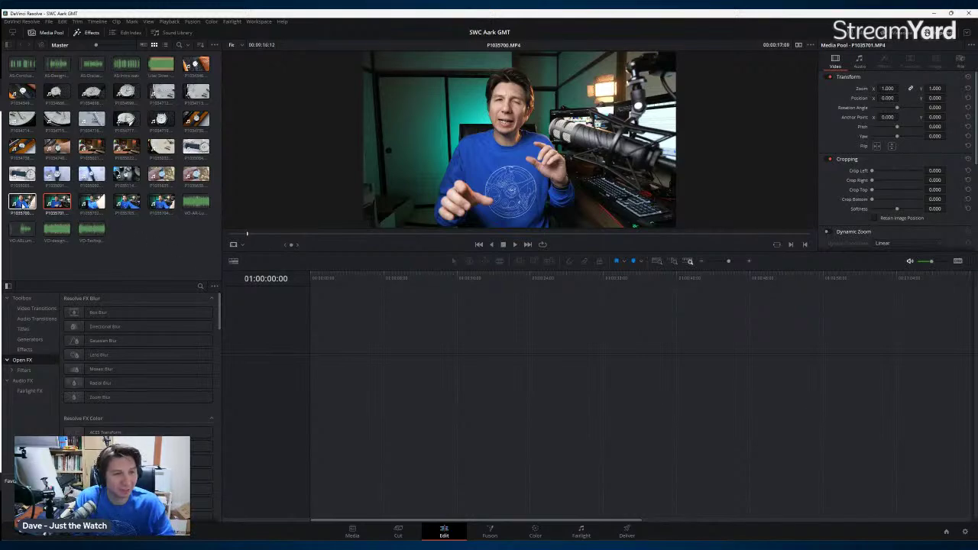
left_click(513, 245)
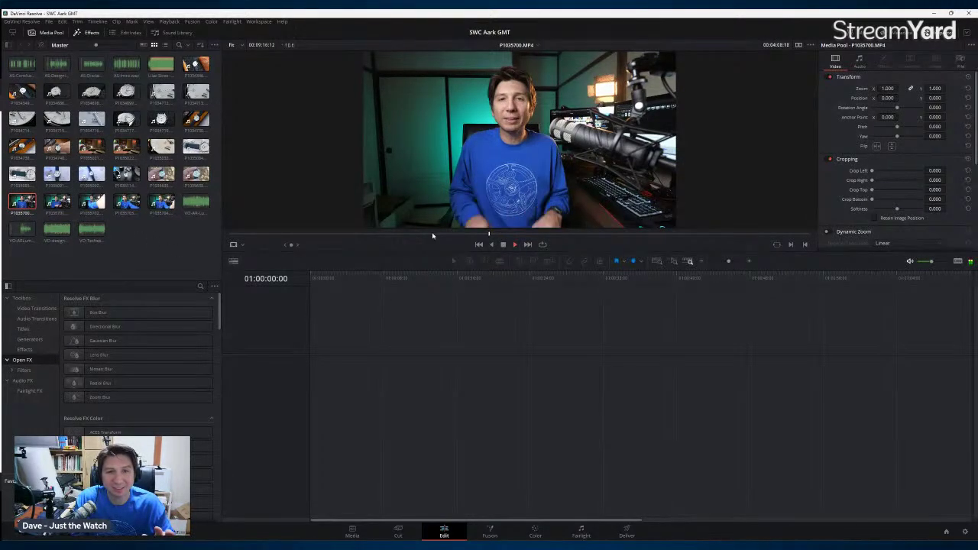
Step: Enlarge the viewer and skim through P1035700.MP4 from the opening clap onwards
left_click(321, 234)
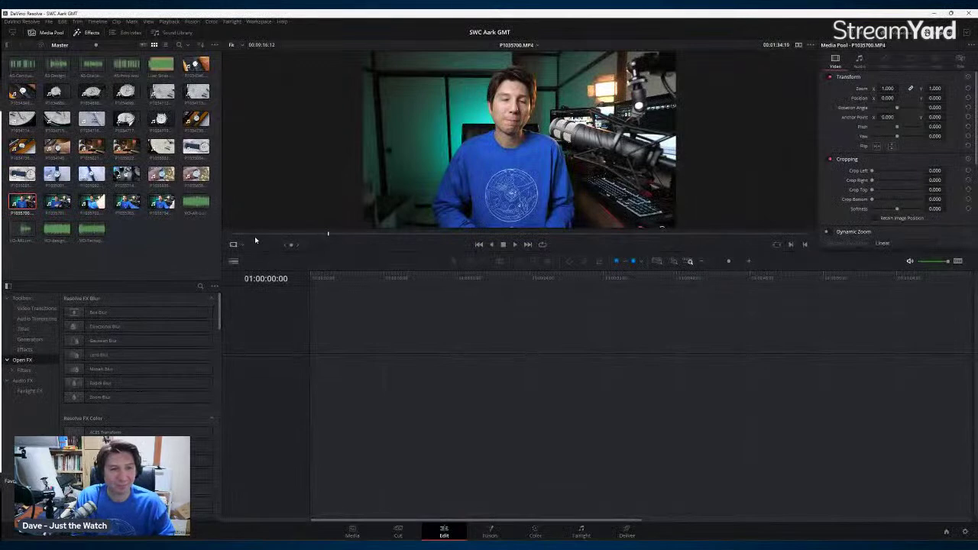
key("space")
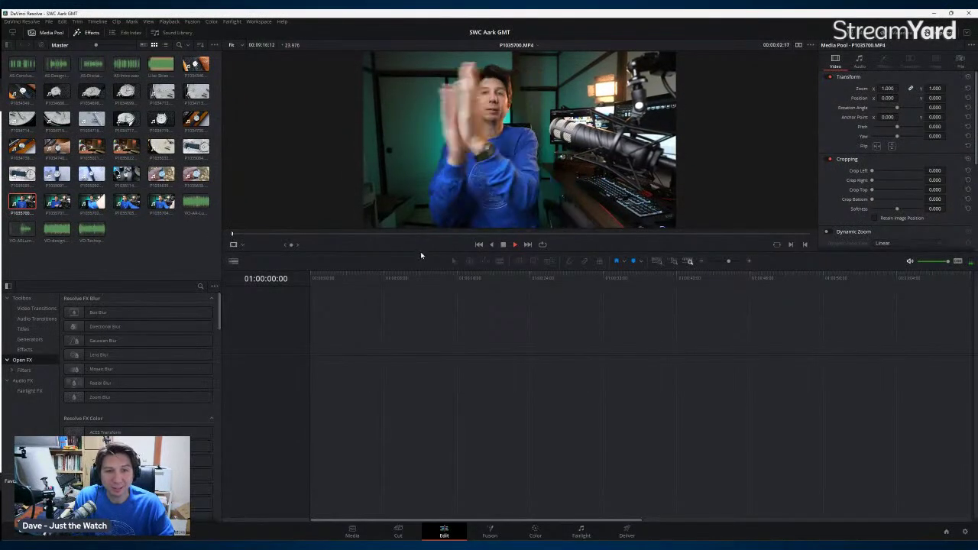
left_click_drag(427, 257, 428, 370)
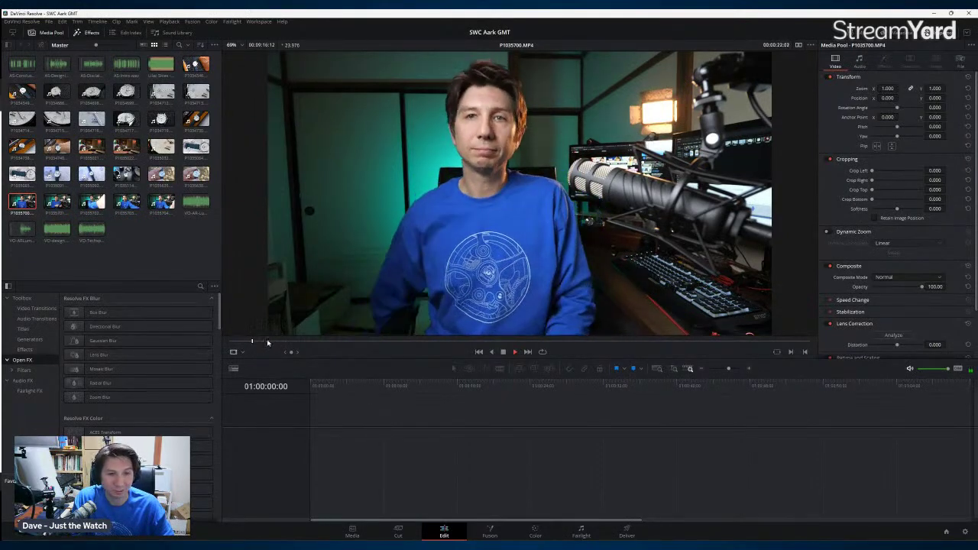
left_click_drag(272, 343, 282, 343)
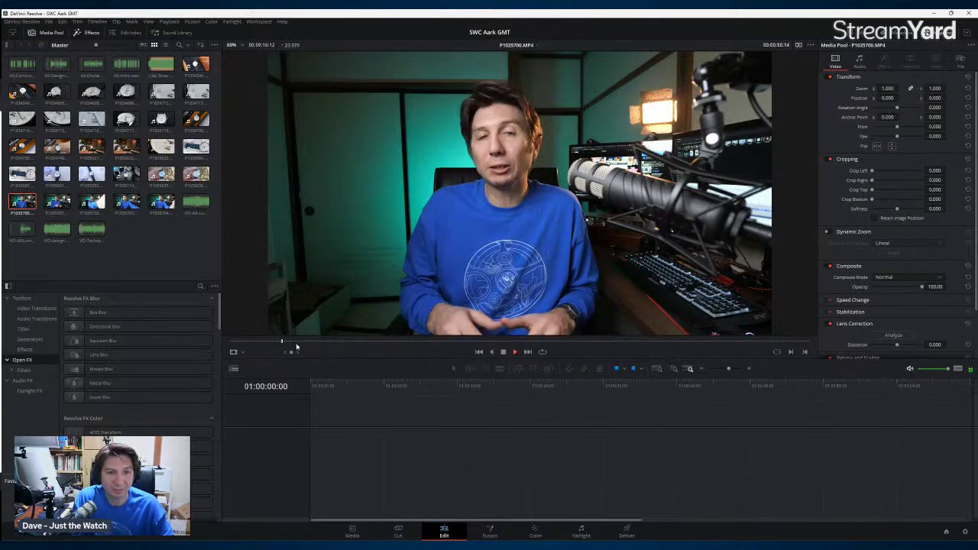
left_click(264, 343)
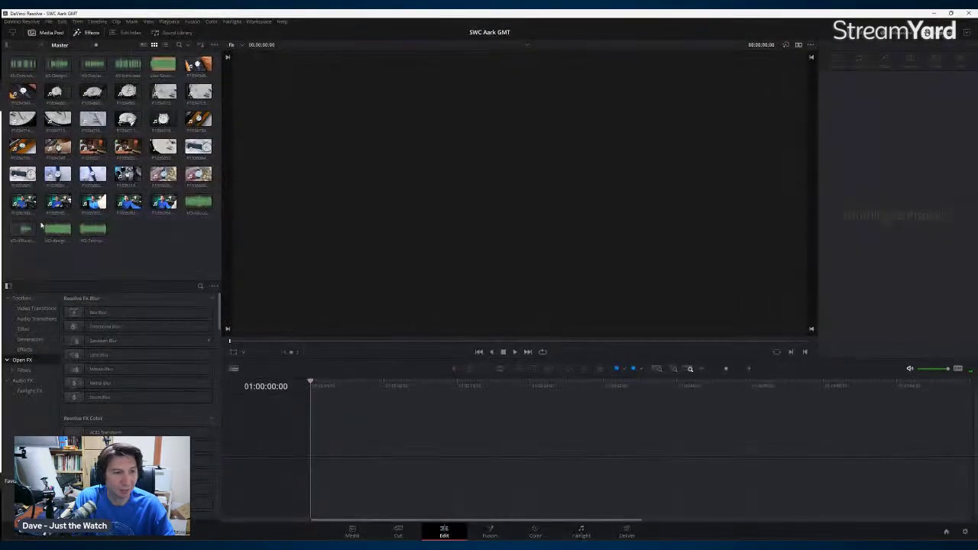
Step: Create a timeline by placing P1035700.MP4 at its start, and play it from around 01:01:16
left_click_drag(39, 219, 306, 443)
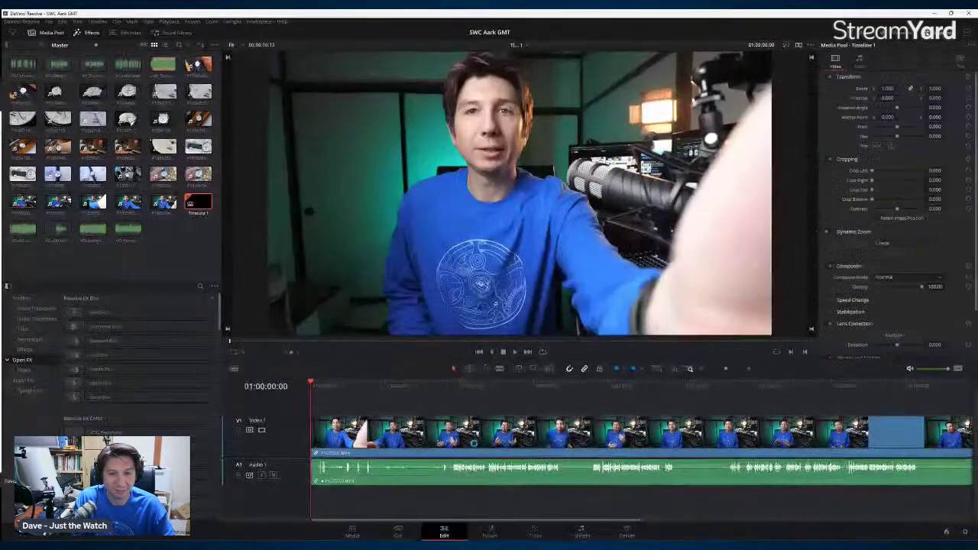
left_click(594, 386)
key("space")
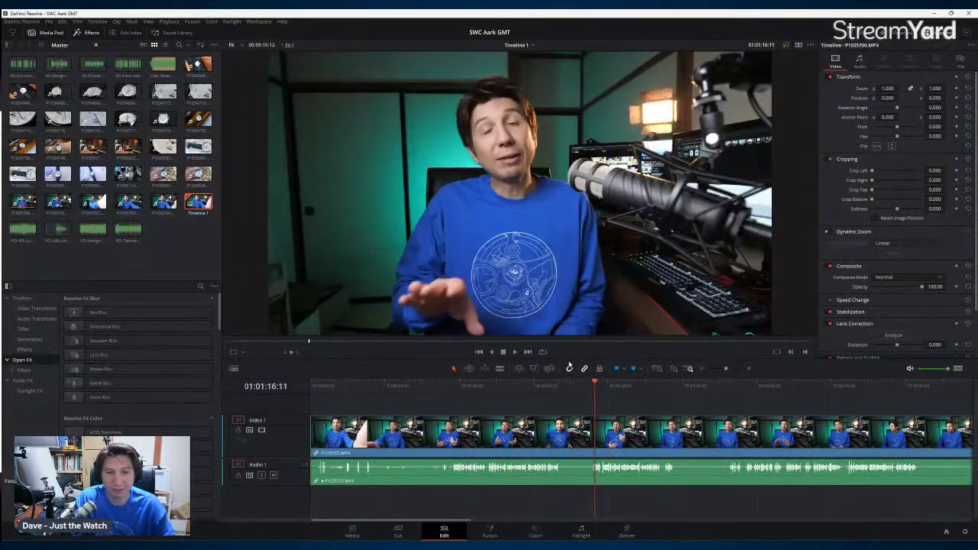
Step: Split the timeline clip at 01:01:18:05 and ripple delete the portion before the cut
left_click_drag(570, 359, 571, 330)
left_click(725, 359)
key("space")
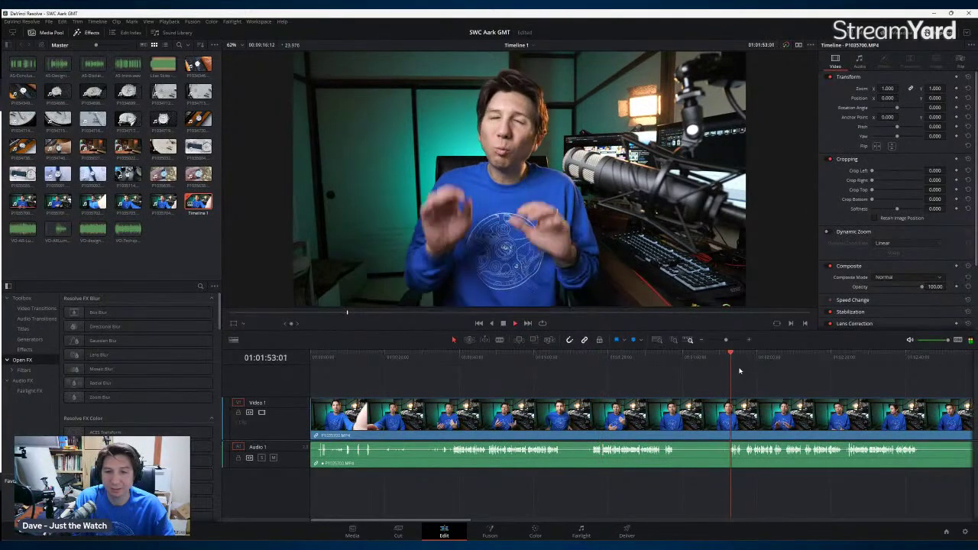
left_click(587, 357)
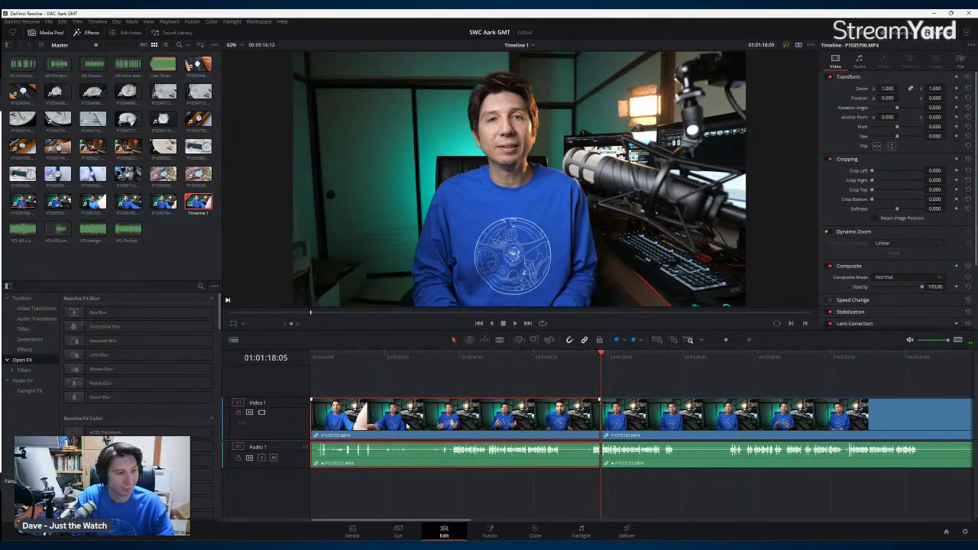
key("End")
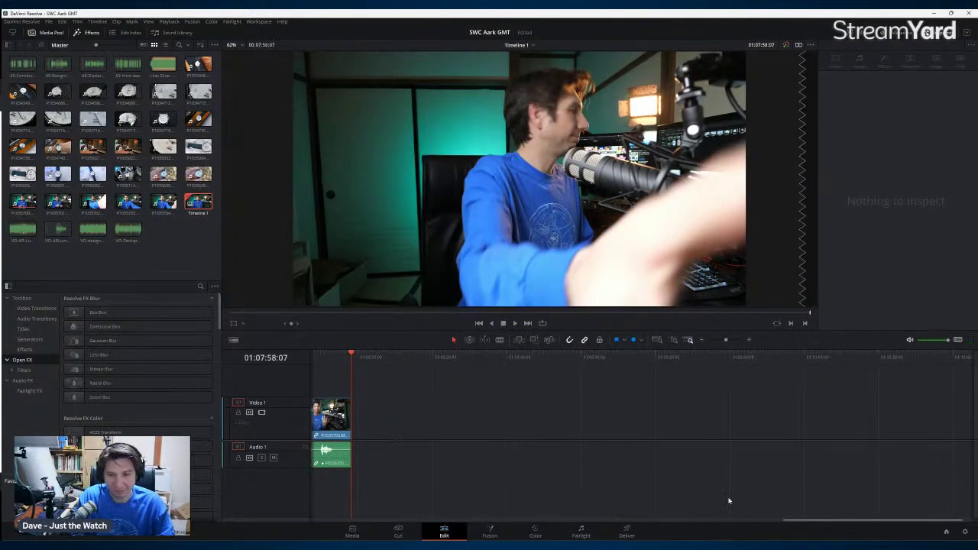
left_click_drag(794, 520, 295, 522)
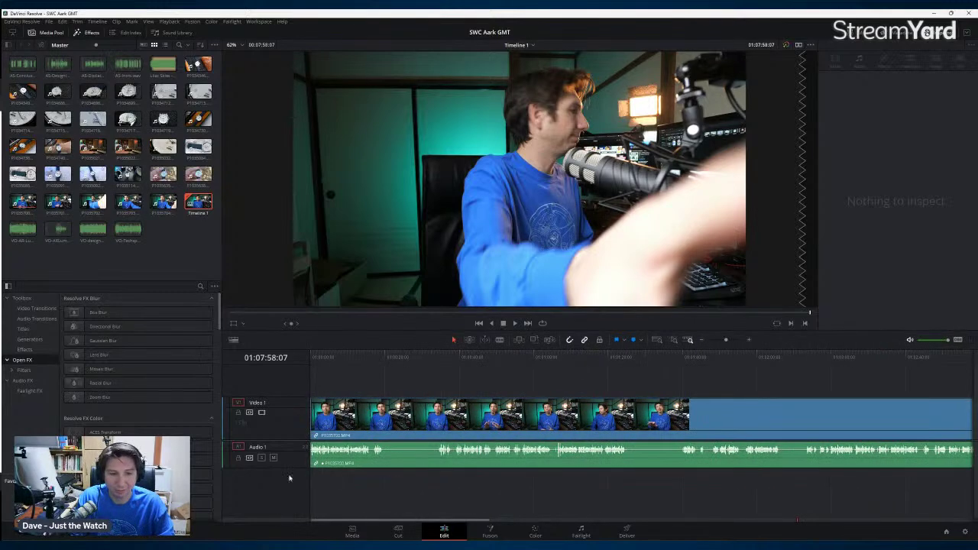
Step: Play the timeline from its start and split the P1035700.MP4 clip at 01:00:15:17
key("Home")
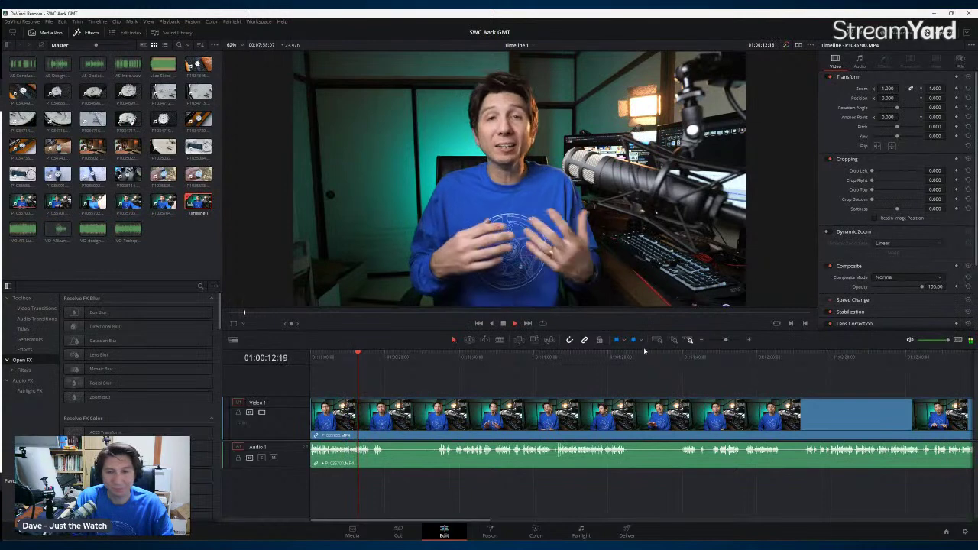
left_click_drag(725, 339, 731, 339)
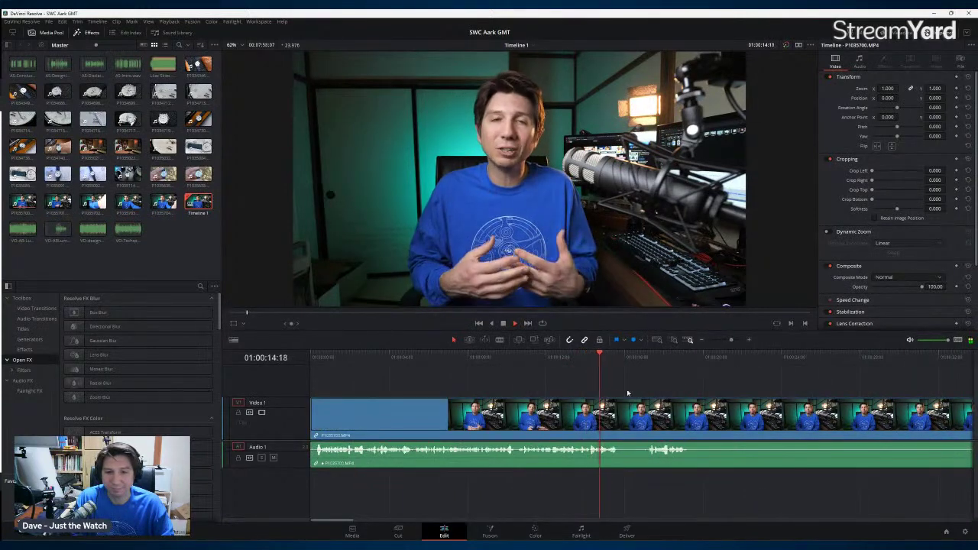
key("space")
key("ctrl+b")
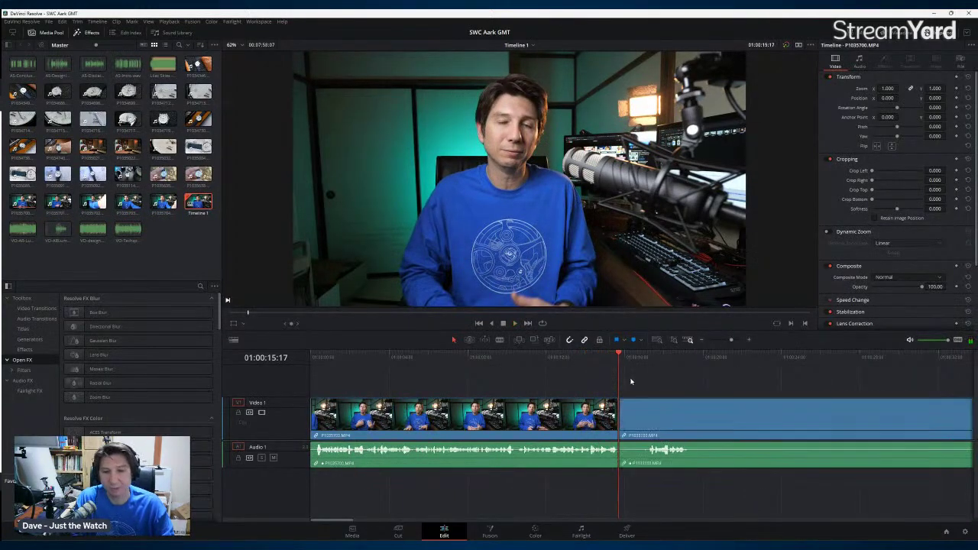
Step: Play past the cut, split the clip again at 01:00:17:02, and ripple delete the short piece between 01:00:15:17 and 01:00:17:02
key("space")
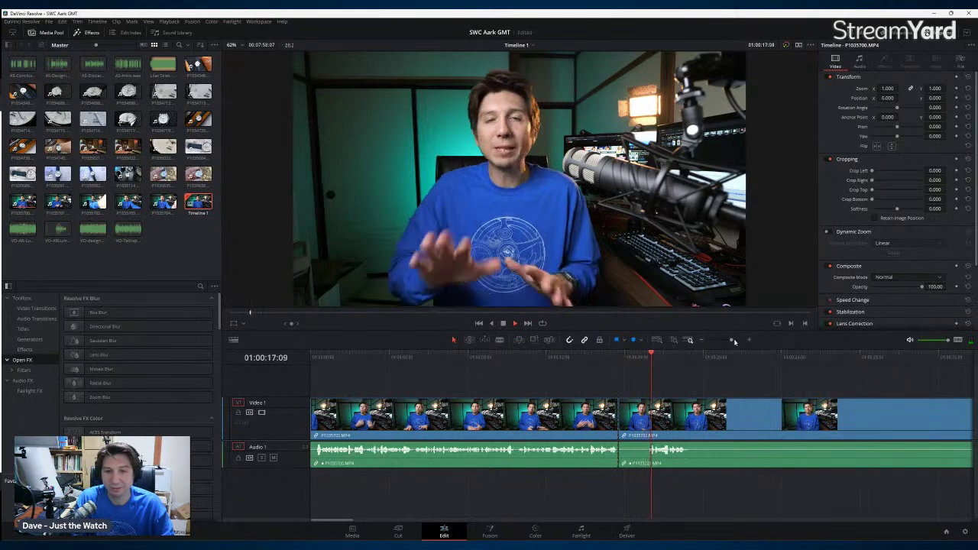
left_click_drag(731, 339, 723, 340)
left_click(366, 362)
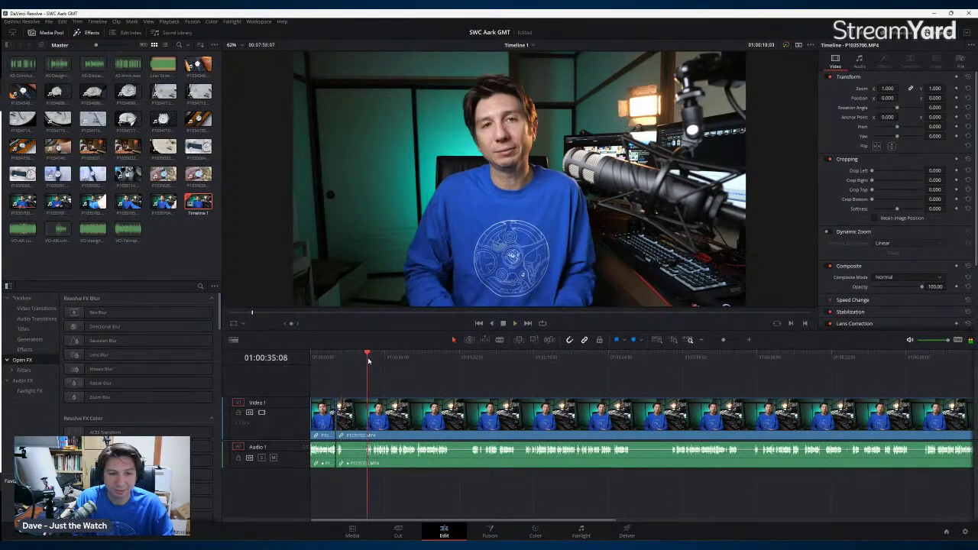
key("space")
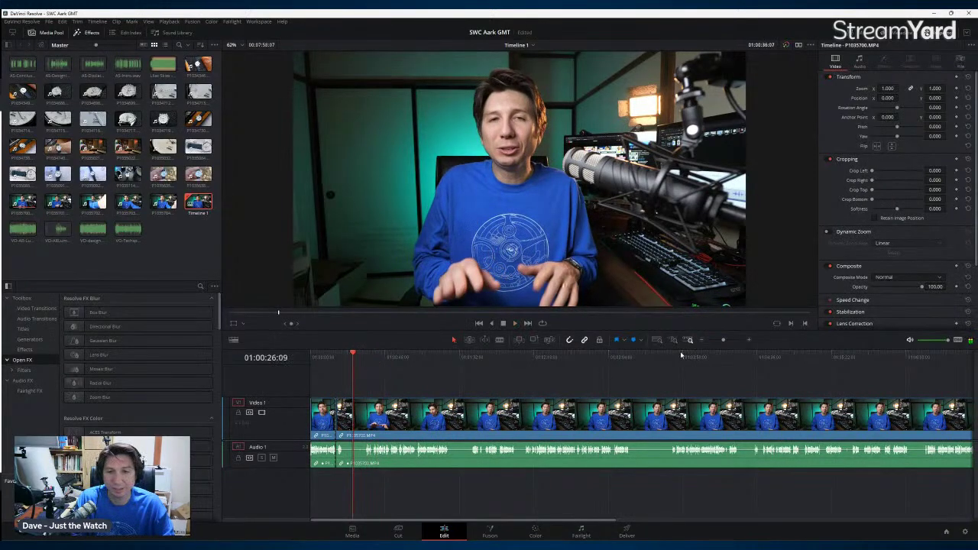
left_click_drag(722, 340, 741, 342)
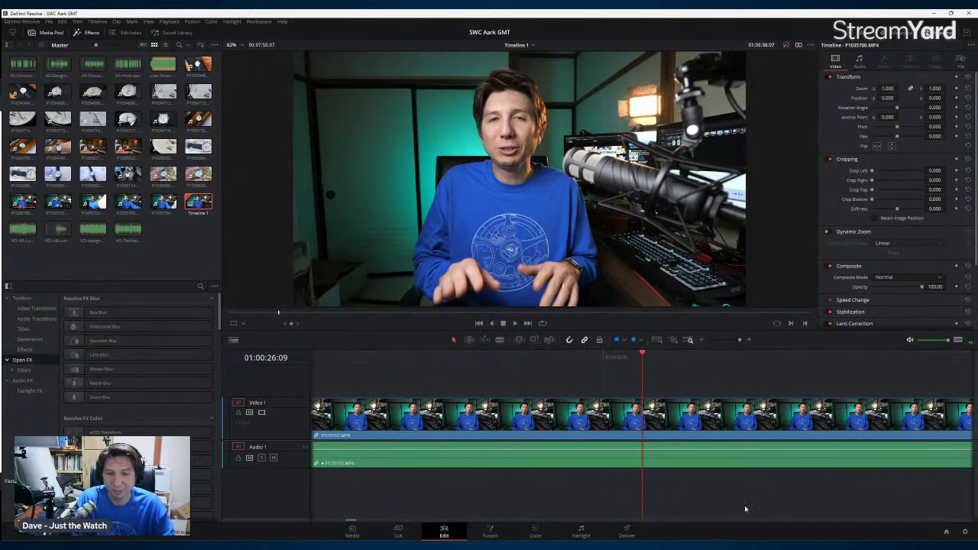
left_click_drag(352, 522, 332, 525)
left_click(732, 343)
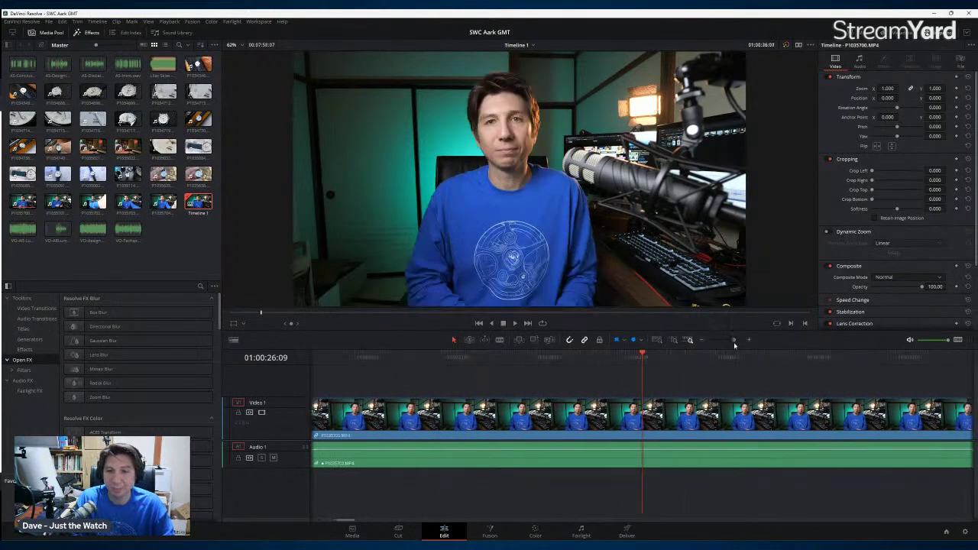
left_click(484, 359)
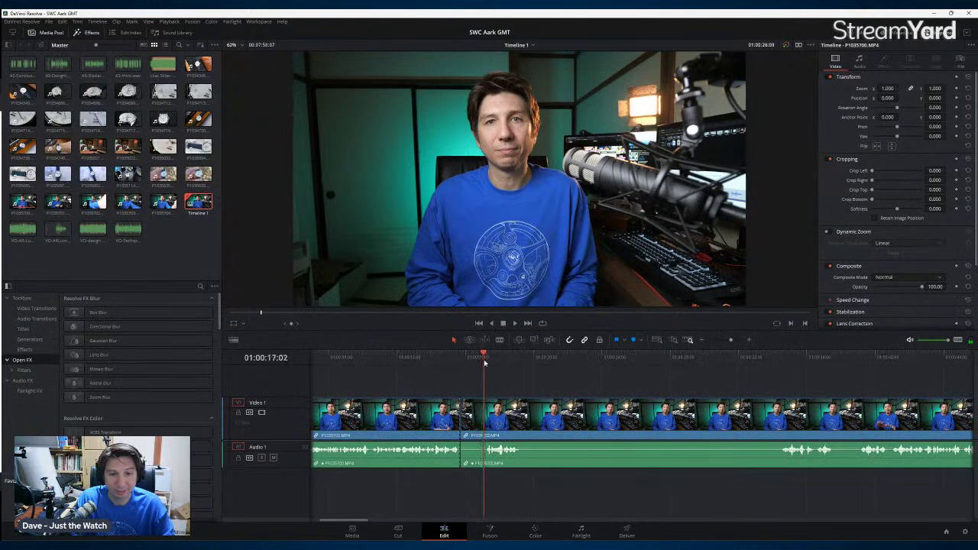
key("ctrl+shift+[")
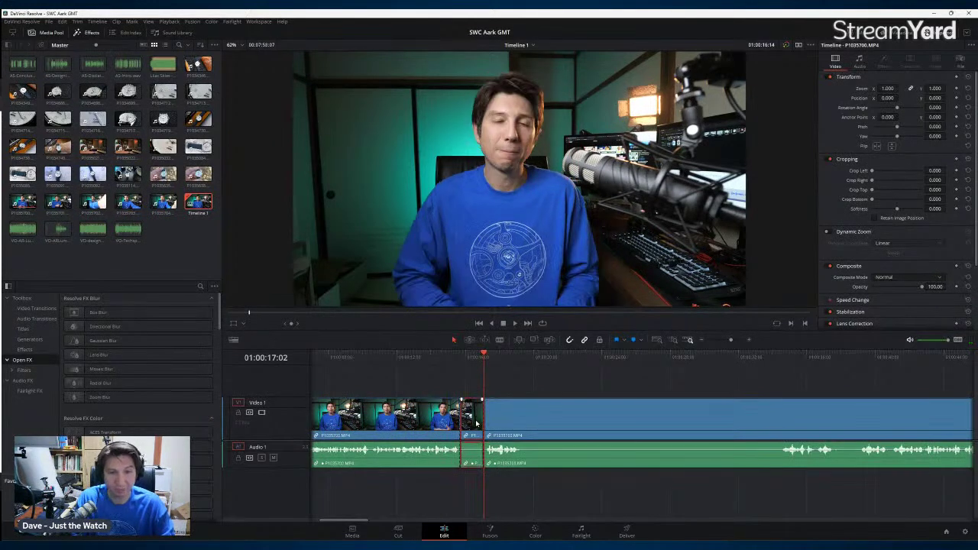
key("Up")
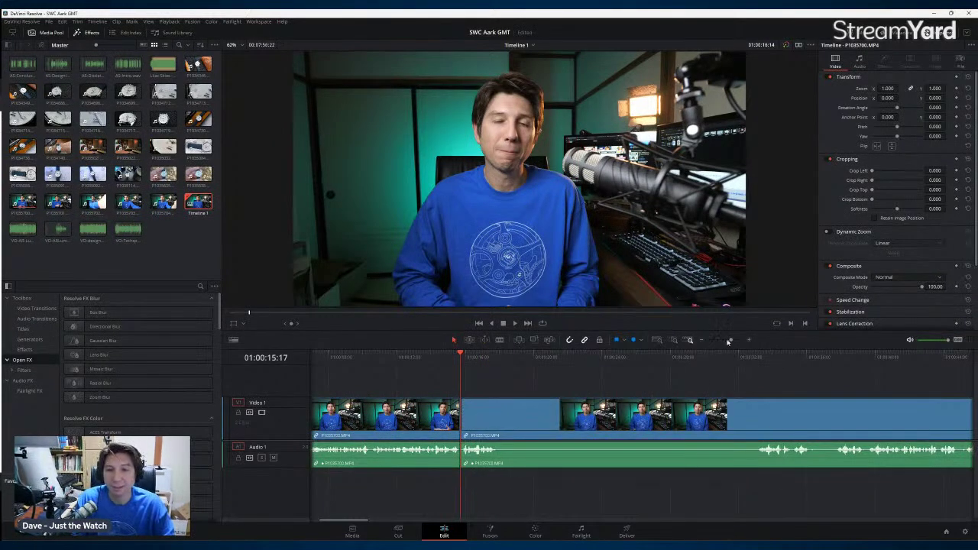
Step: Review the following takes, split the clip at 01:00:55:14, and ripple delete the portion between 01:00:15:17 and that cut
left_click(727, 342)
left_click_drag(584, 366, 572, 365)
key("space")
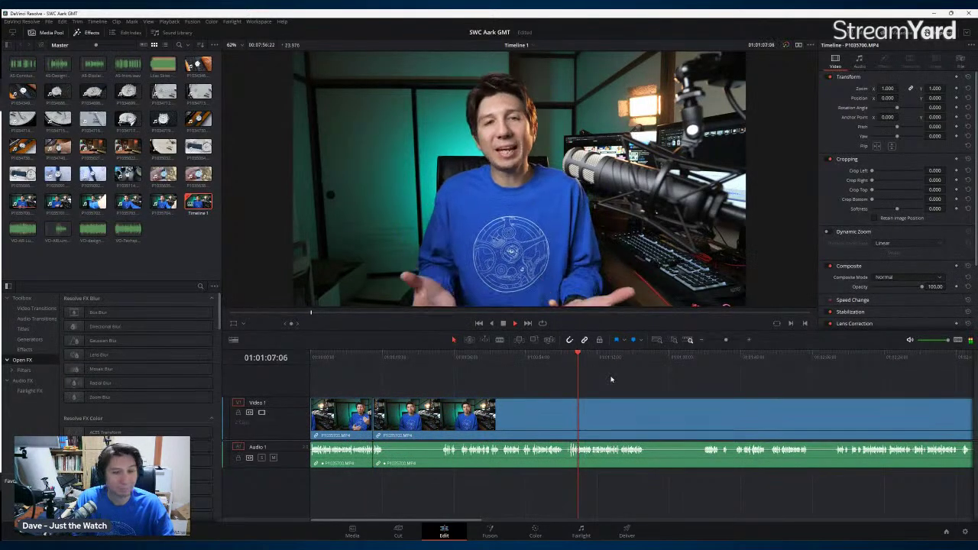
key("space")
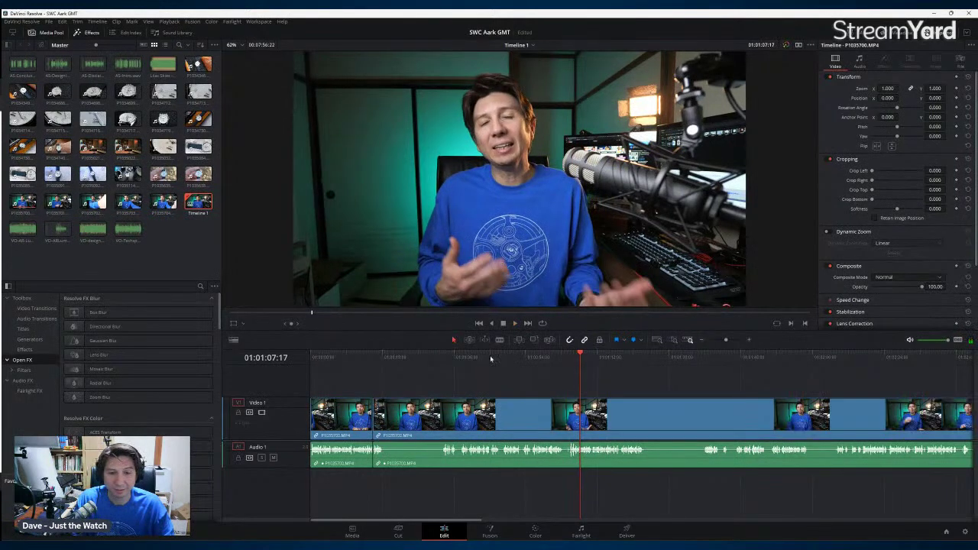
left_click(450, 357)
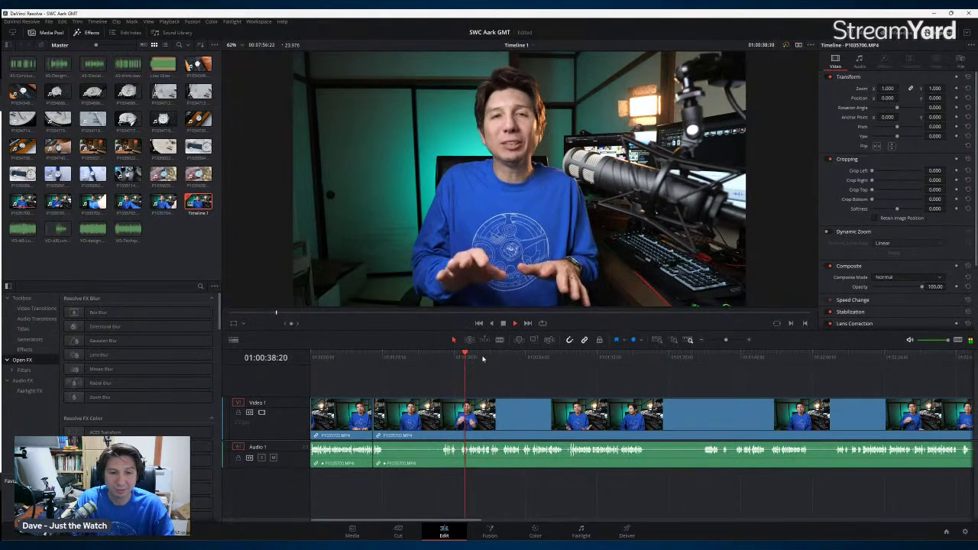
left_click(682, 342)
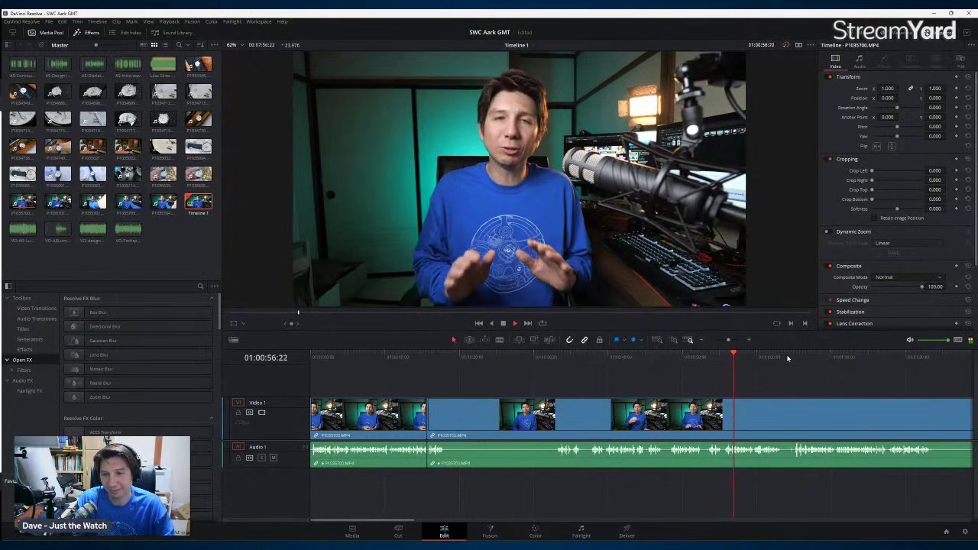
left_click(730, 357)
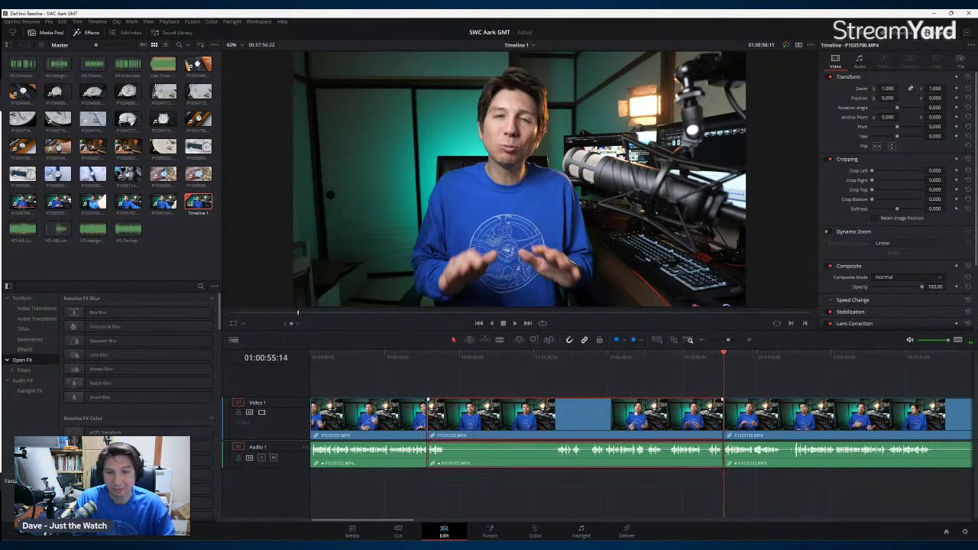
key("ctrl+z")
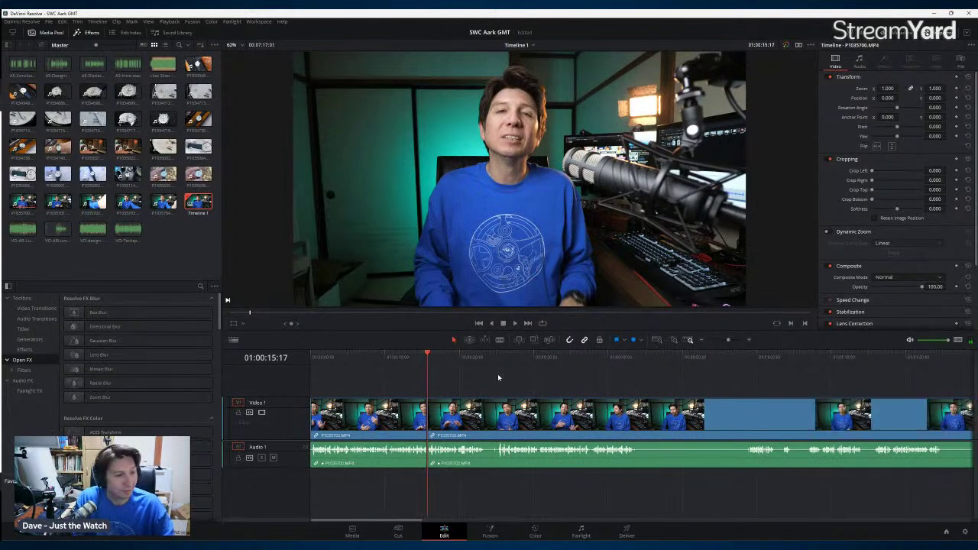
Step: Play from 01:00:15:17, split the clip at 01:00:23:14, and move the remaining footage further along the timeline to leave a gap
key("space")
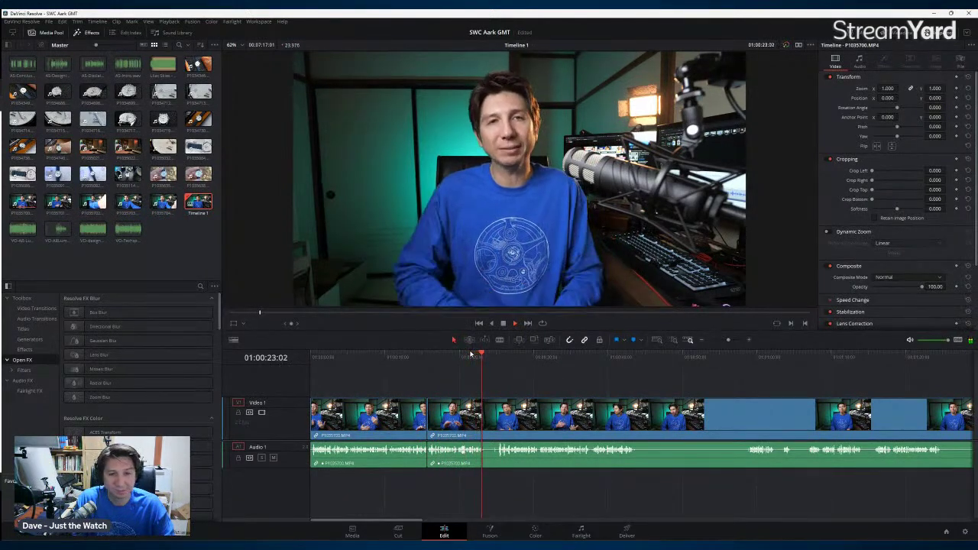
key("space")
key("Right")
key("Right")
key("Right")
key("Right")
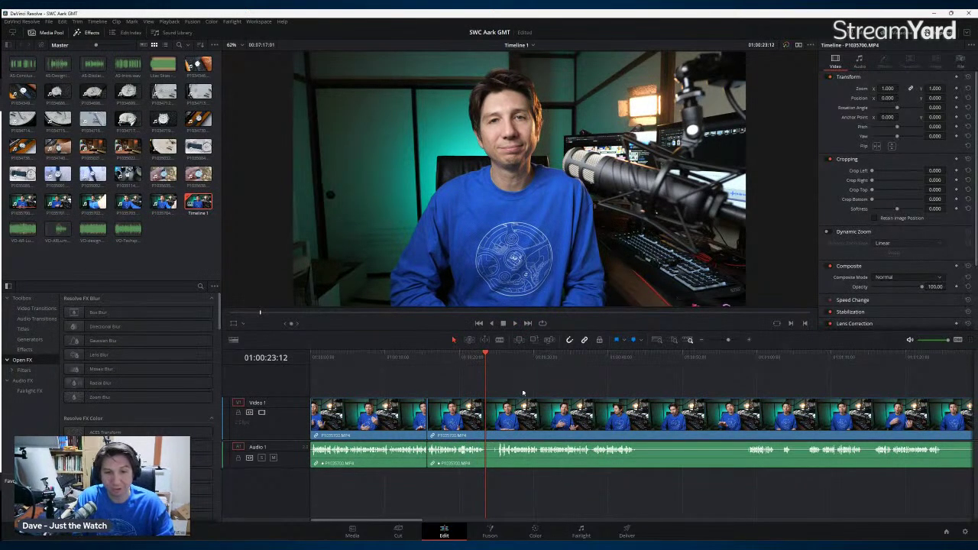
key("Right")
key("Right")
key("ctrl+backslash")
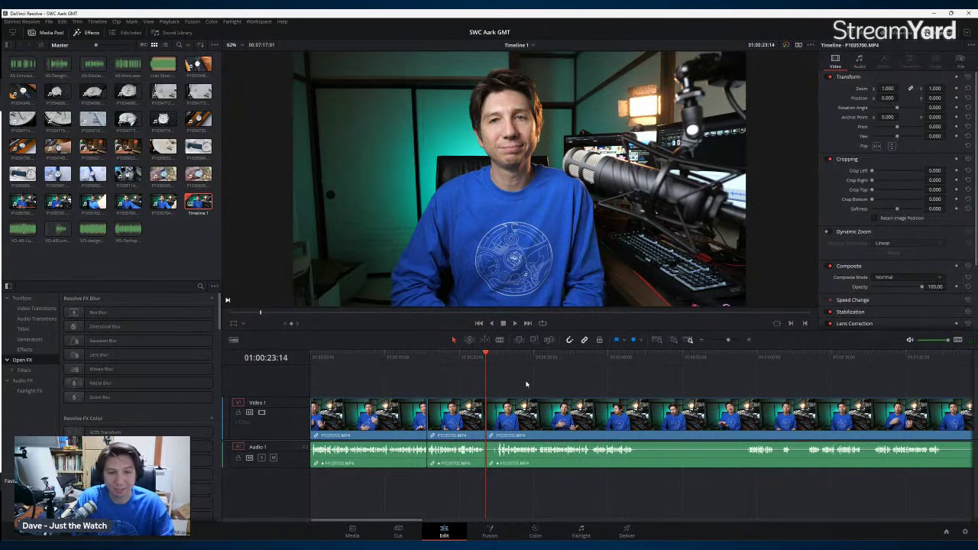
left_click_drag(525, 417, 708, 416)
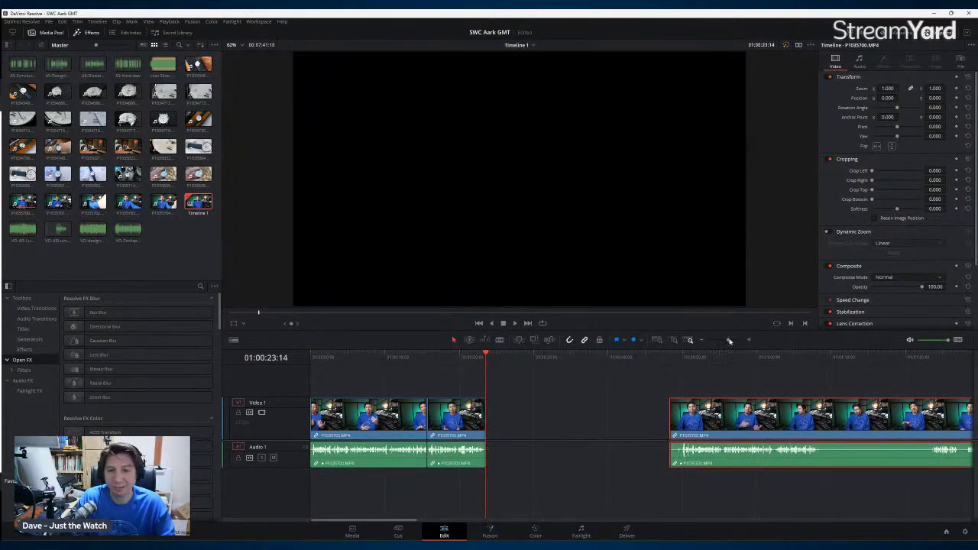
left_click_drag(729, 340, 726, 340)
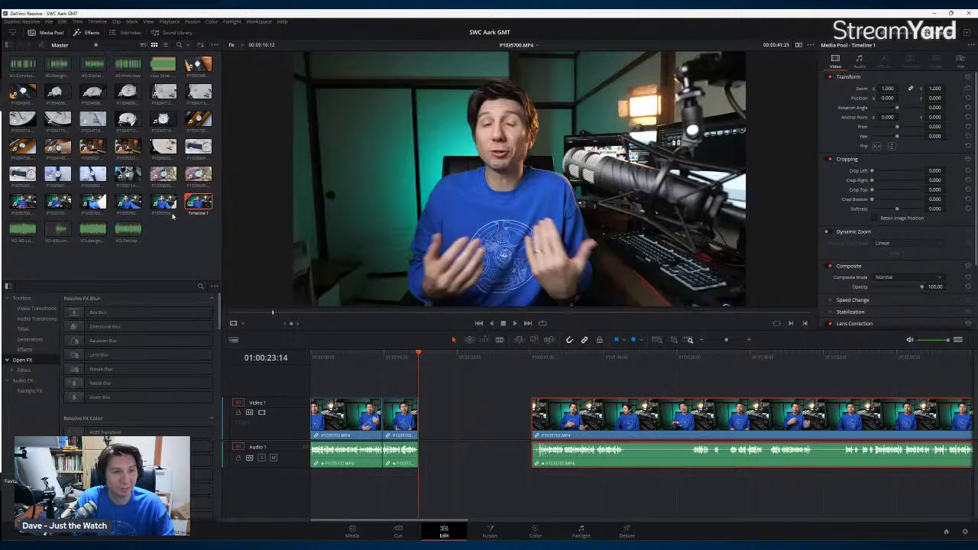
Step: Place the Lilac Skies music on a new Audio 2 track below the intro clips and shift the remaining footage much further along the timeline
left_click_drag(162, 63, 382, 480)
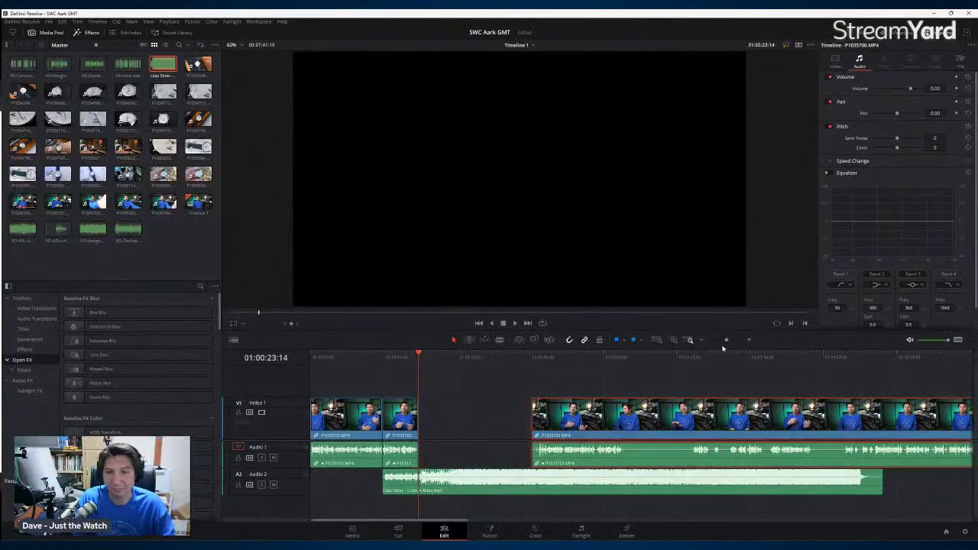
left_click_drag(726, 341, 722, 344)
left_click_drag(424, 421, 614, 422)
left_click_drag(723, 340, 728, 341)
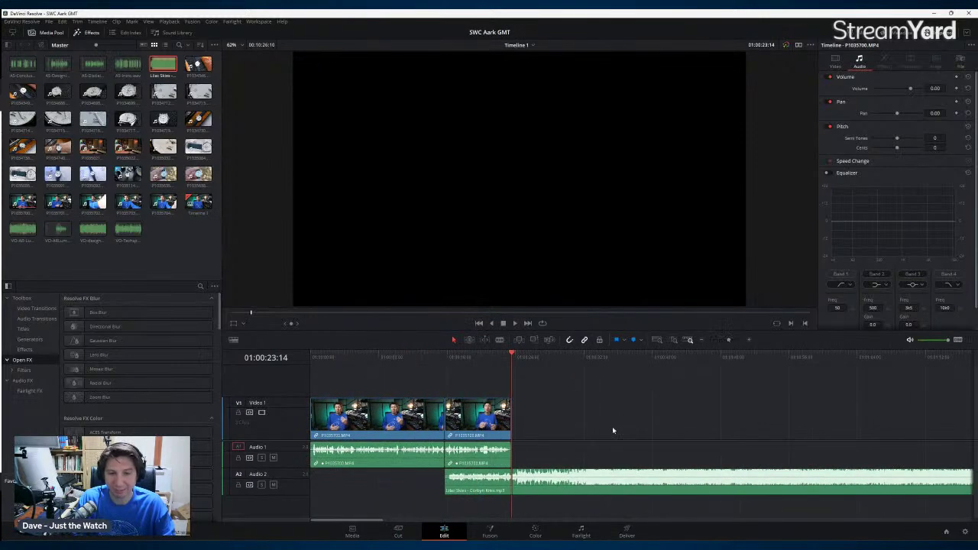
Step: Move the Lilac Skies music clip to a new Audio 3 track and slide it earlier, starting shortly before 01:00:07:18
left_click_drag(579, 491, 514, 494)
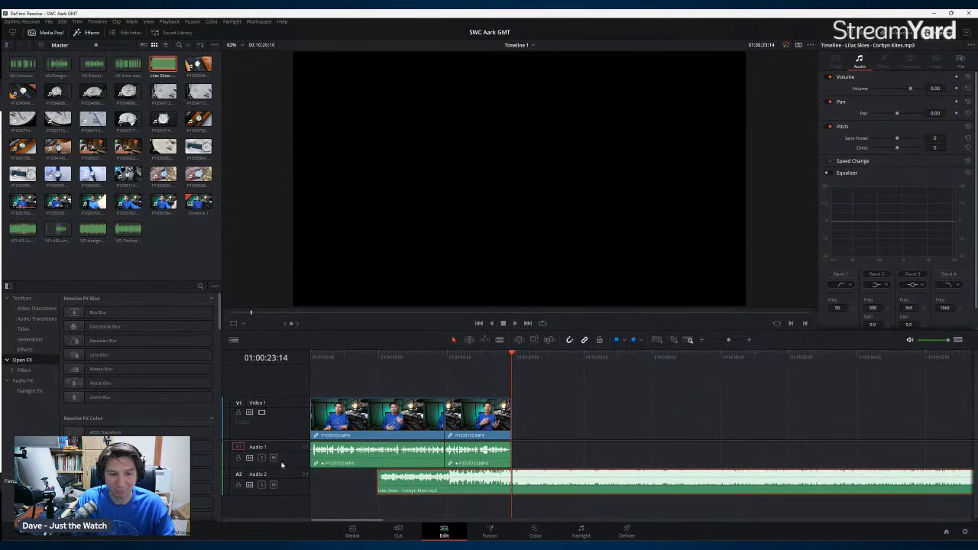
left_click_drag(513, 372, 375, 372)
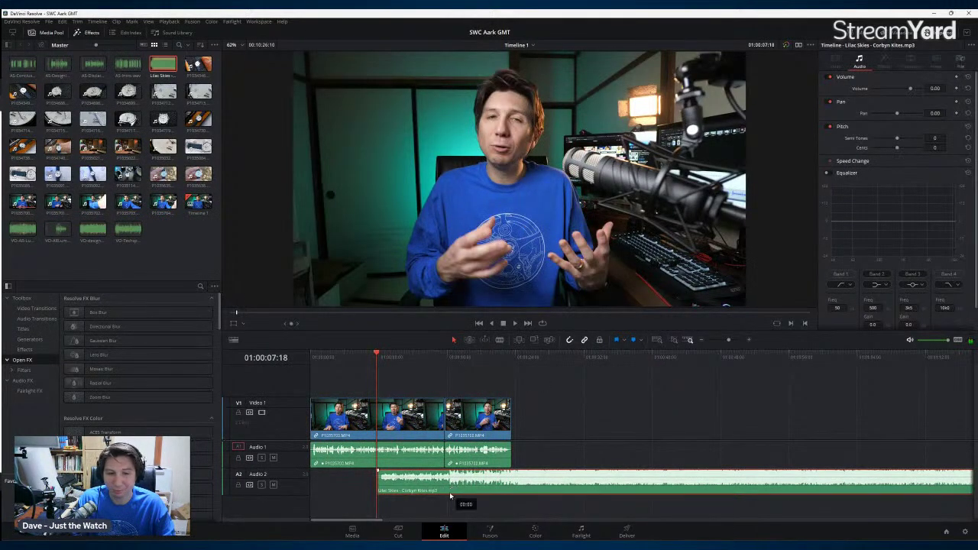
left_click_drag(450, 493, 449, 518)
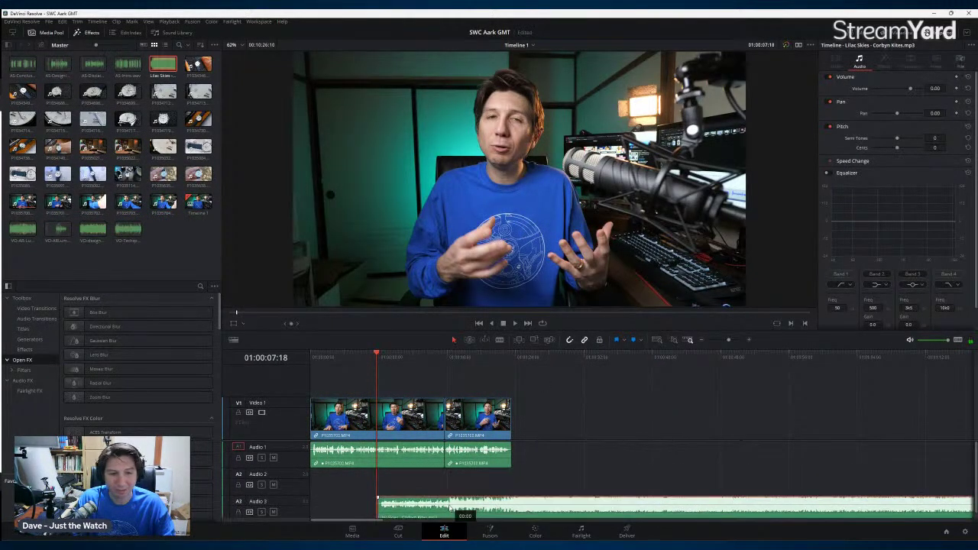
left_click(561, 439)
left_click(560, 441)
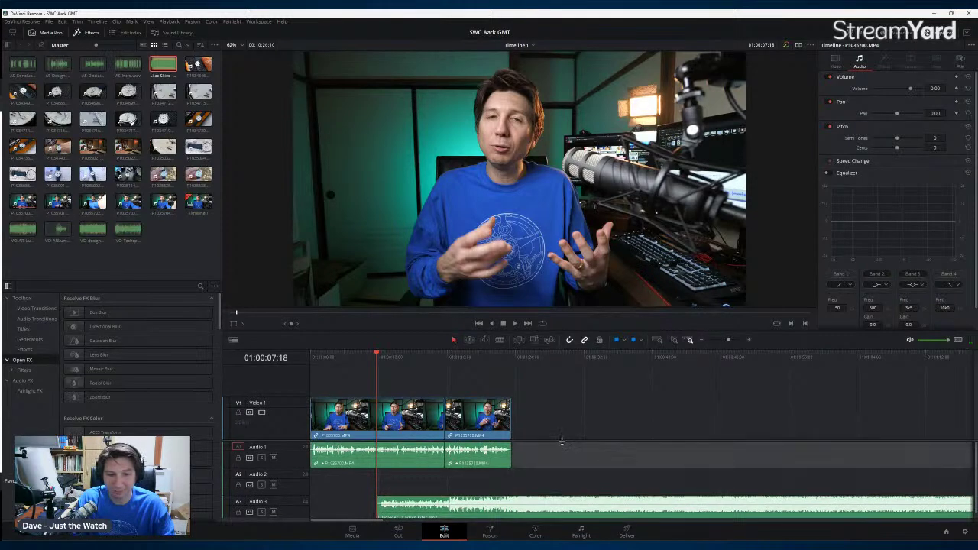
scroll(562, 441, "down", 2)
left_click_drag(475, 492, 459, 493)
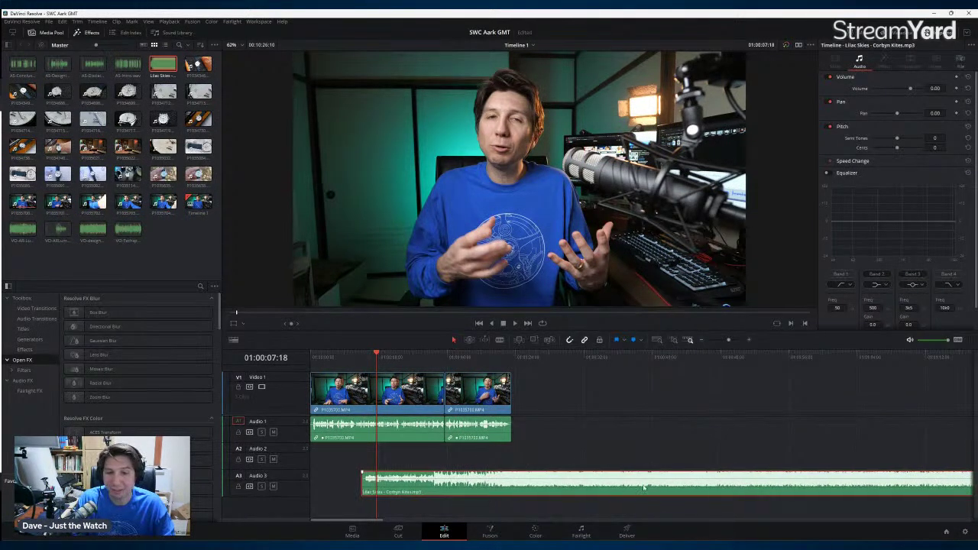
Step: Set the music clip's volume to -5.00 and play the intro with it from 01:00:07:18 and near its end
left_click_drag(941, 95, 883, 110)
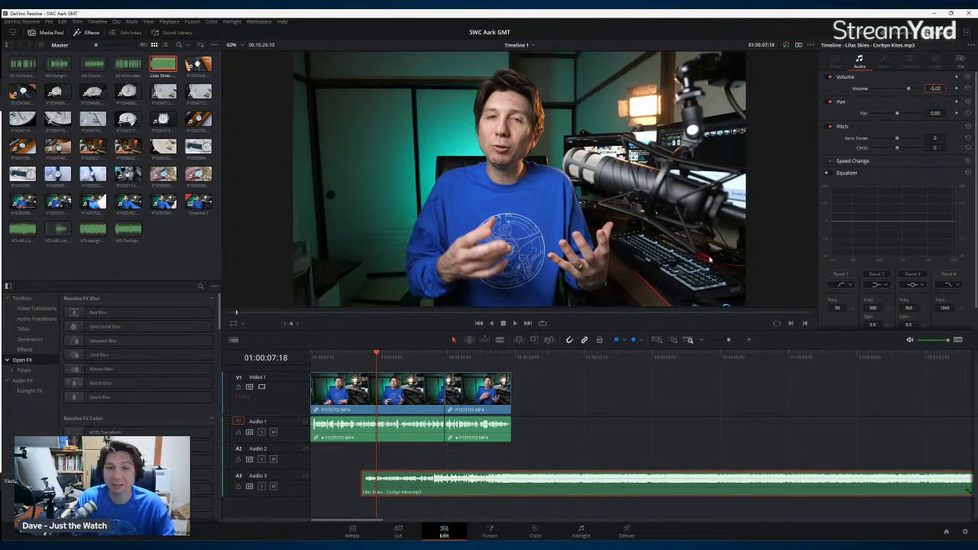
key("space")
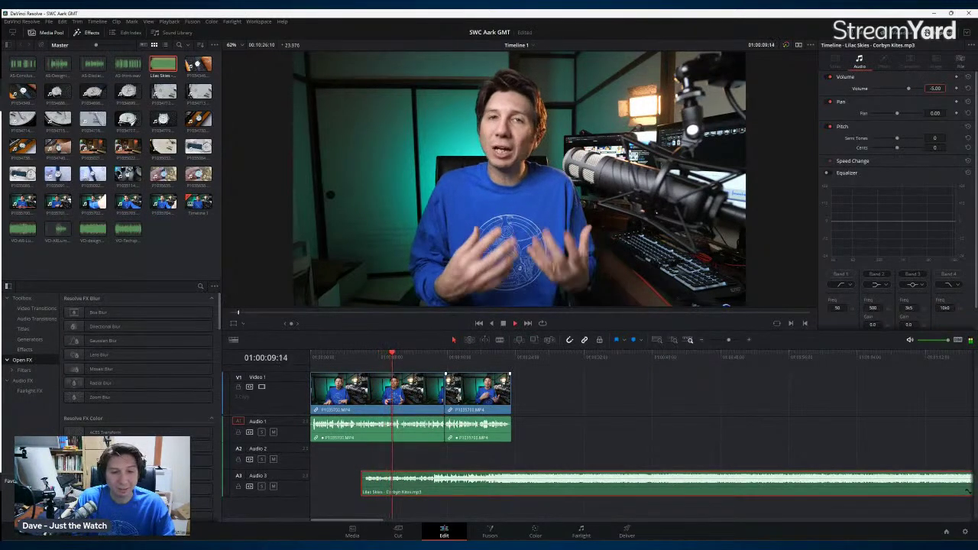
left_click_drag(477, 357, 499, 361)
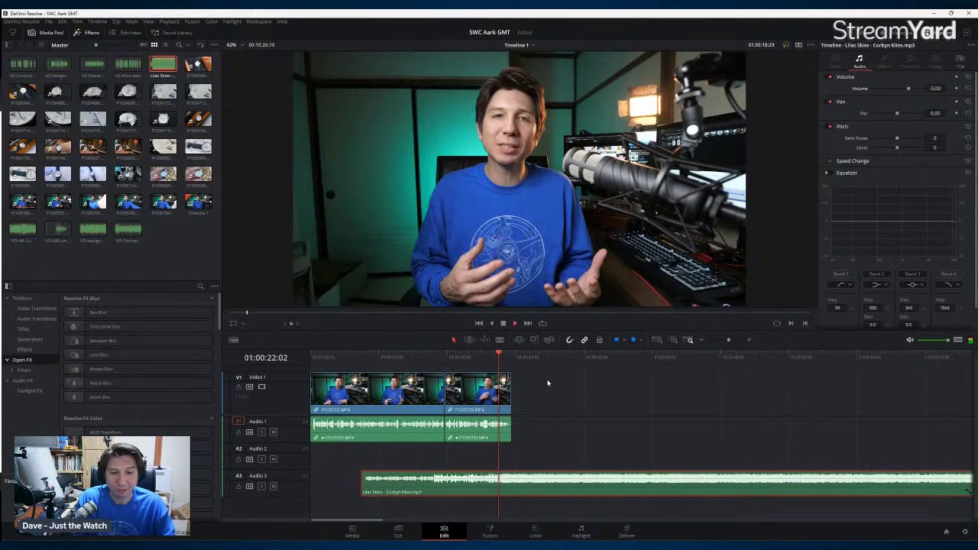
Step: Play the intro's ending from 01:00:21:22 and slide the Lilac Skies music later so its louder section starts where the footage ends
left_click(497, 357)
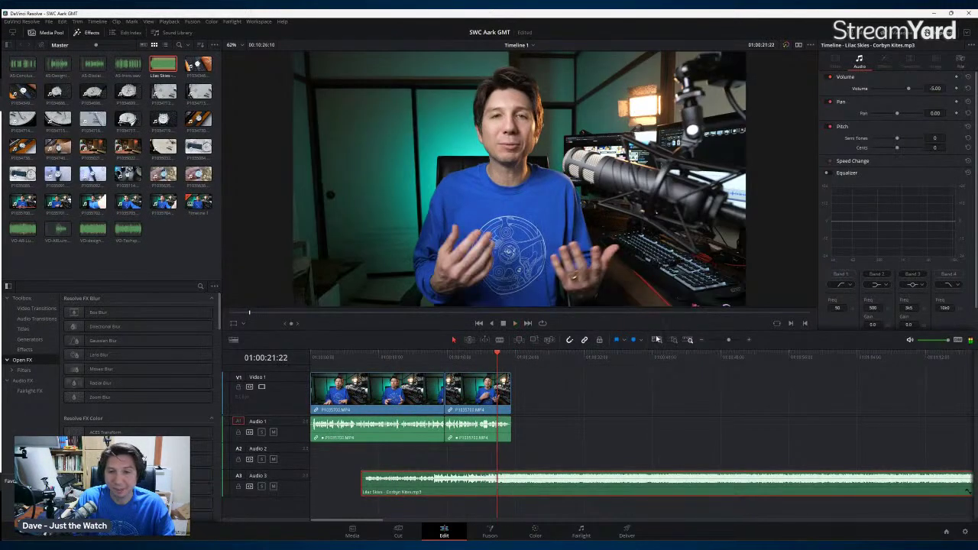
left_click_drag(729, 342, 735, 340)
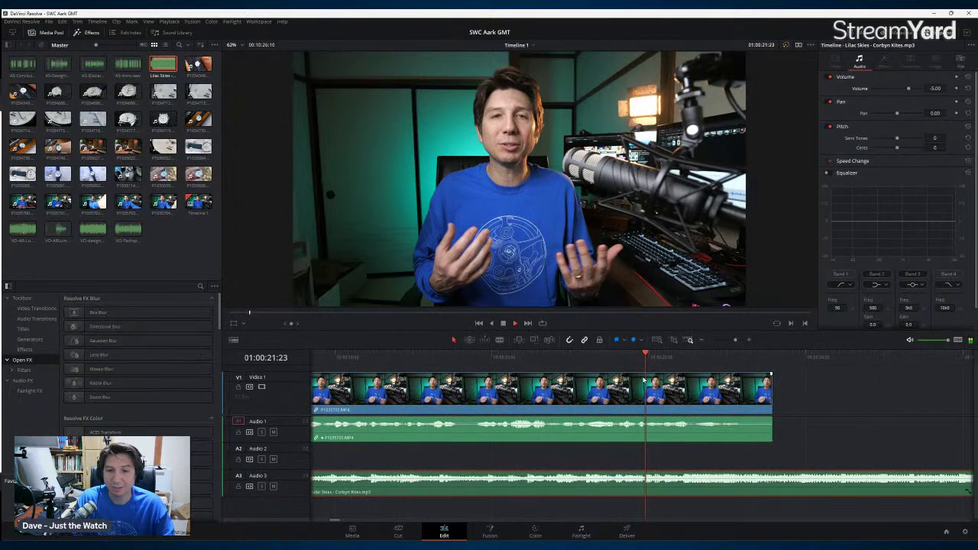
key("space")
key("space")
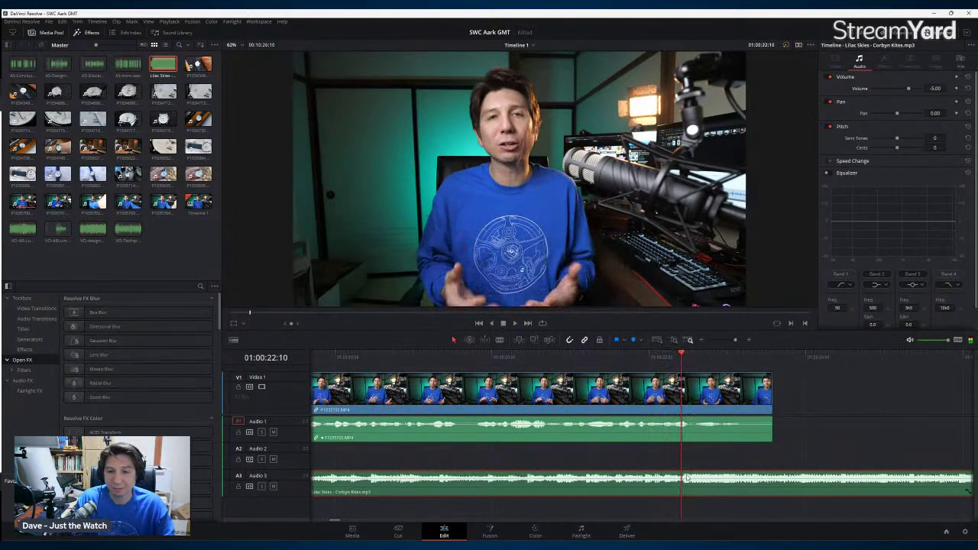
left_click_drag(688, 486, 775, 487)
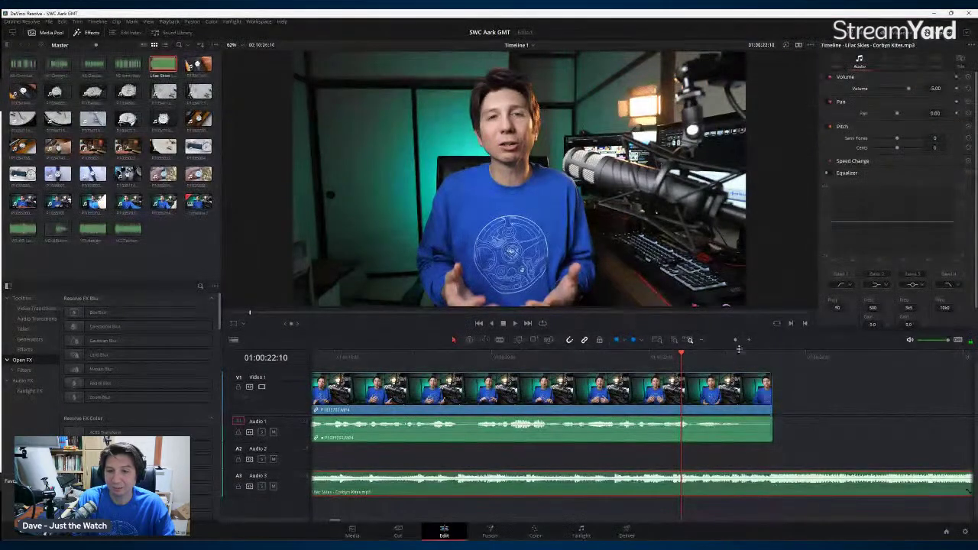
Step: Keyframe the music's volume to rise from -20.00 at 01:00:21:13 to -5.00 at 01:00:23:14, and play the fade
left_click(749, 356)
mouse_move(758, 371)
left_mouse_down()
mouse_move(780, 371)
mouse_move(620, 373)
mouse_move(773, 373)
left_mouse_up()
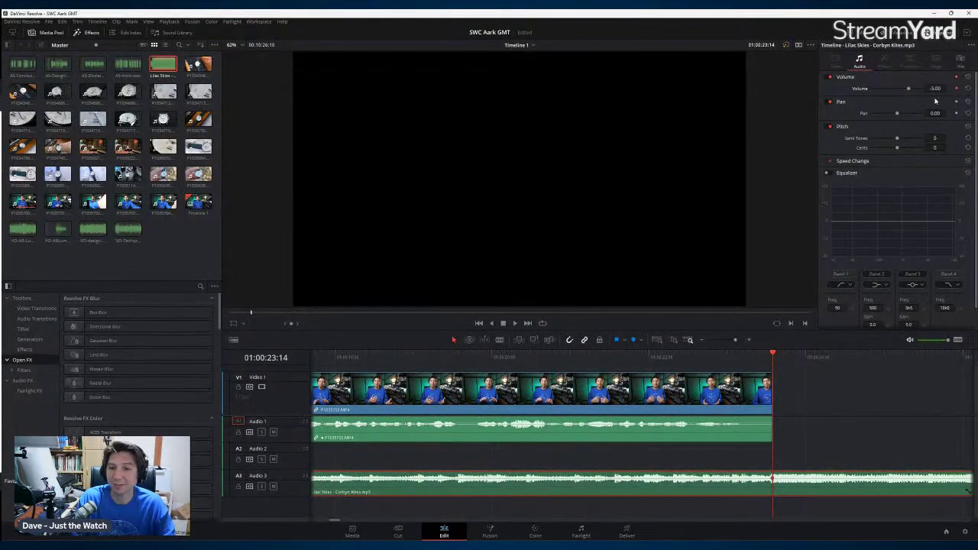
left_click_drag(774, 355, 611, 373)
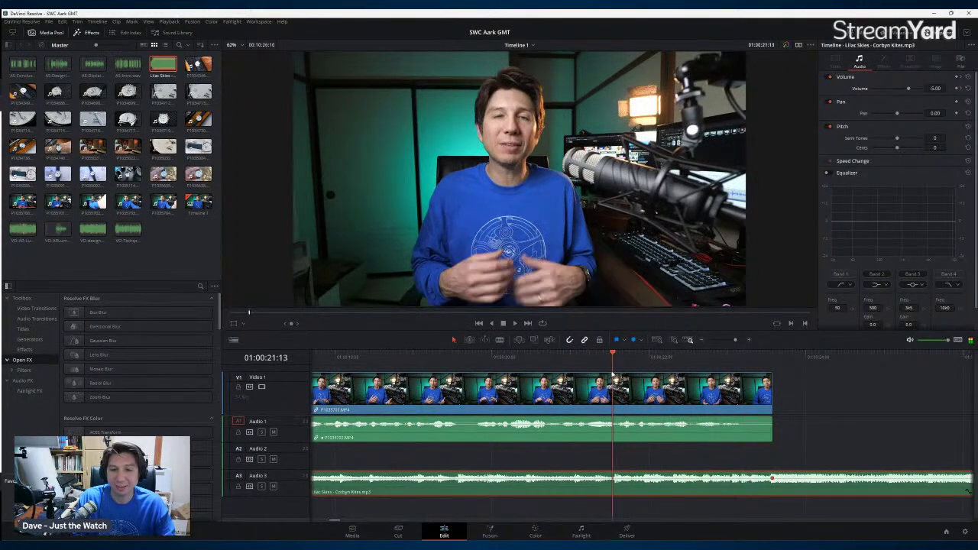
left_click(937, 88)
type("-20")
key("Return")
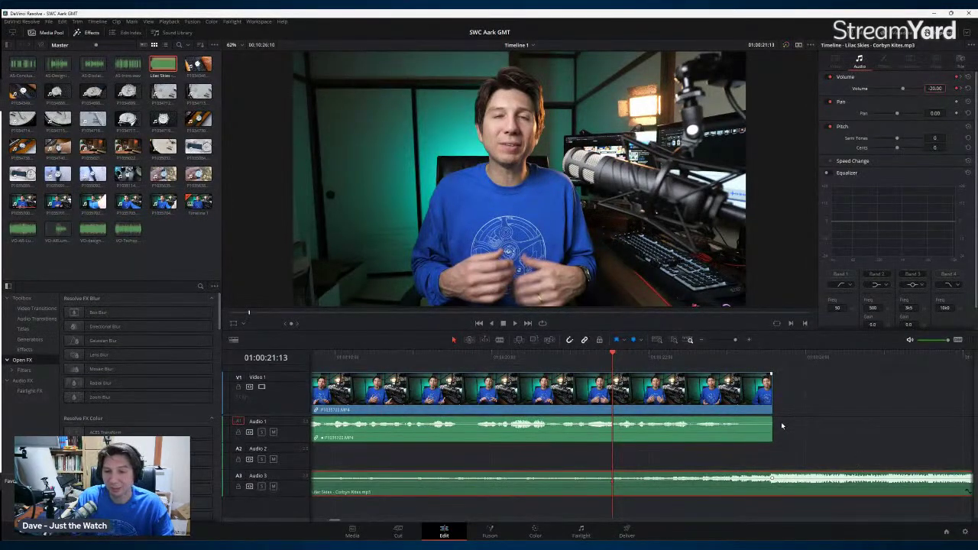
left_click(491, 366)
key("space")
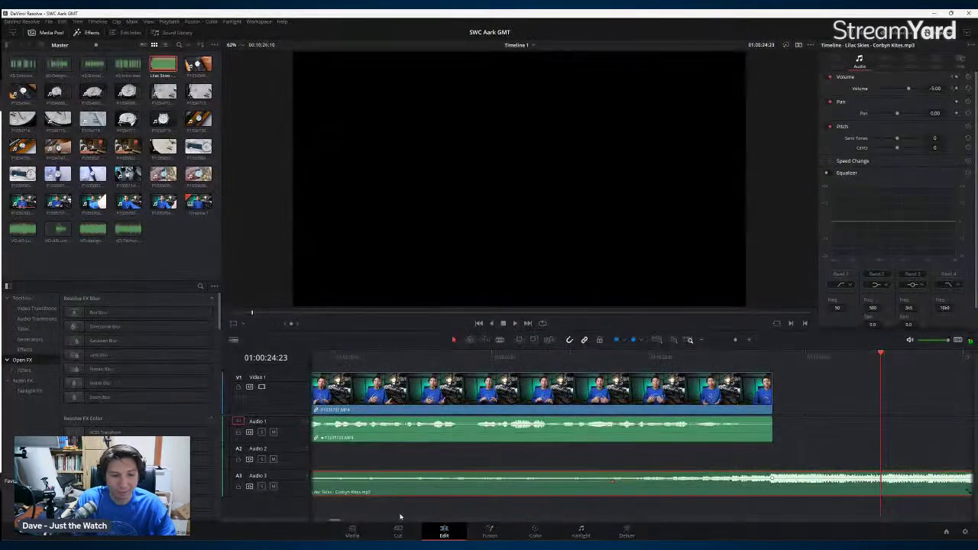
Step: Enlarge the timeline area, make more room above the video track, and place the playhead at the intro's end, 01:00:23:14
left_click_drag(331, 522, 339, 524)
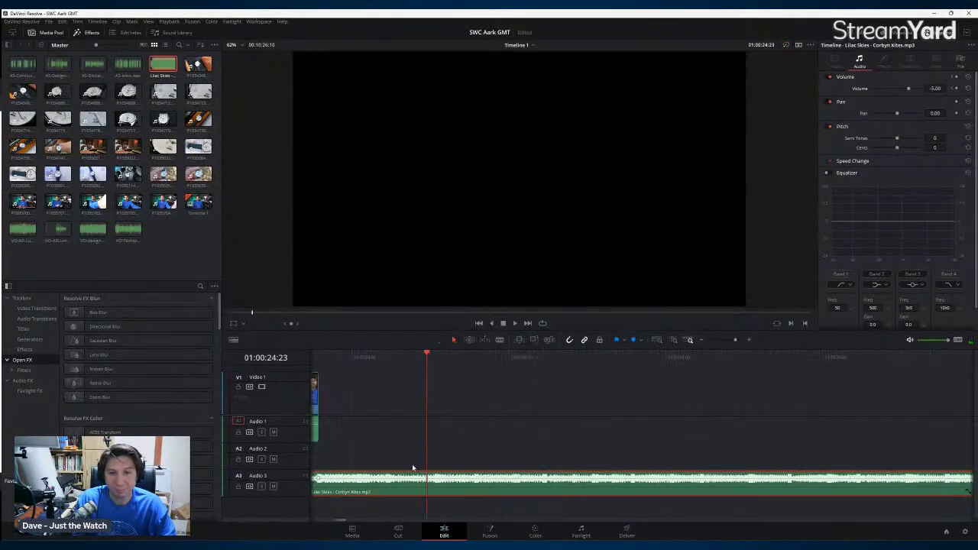
left_click_drag(533, 330, 574, 272)
left_click_drag(738, 280, 728, 280)
left_click_drag(657, 373, 642, 424)
left_click_drag(533, 298, 526, 298)
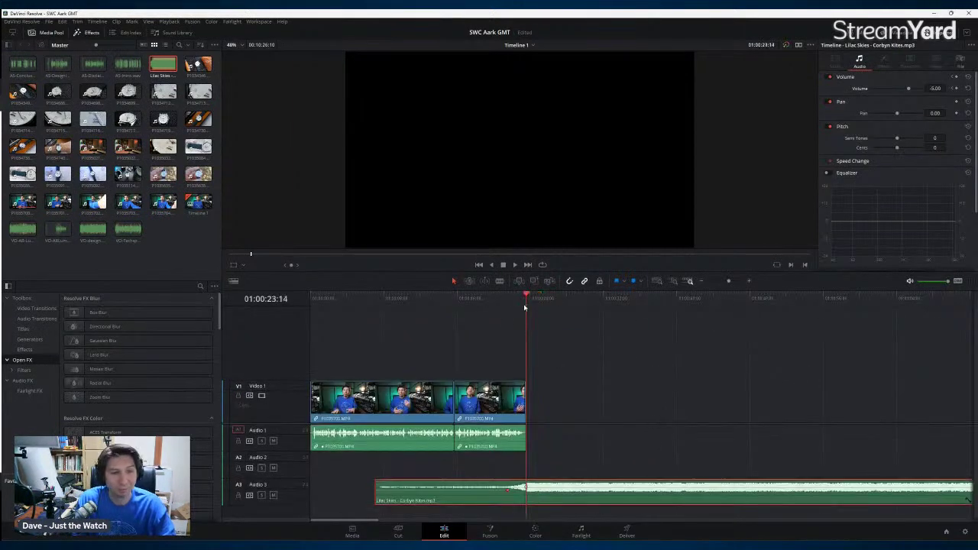
Step: Preview the P1035022.MP4 desk shot and place its chosen section on new track Video 2 right after the intro, at 01:00:23:14
double_click(88, 219)
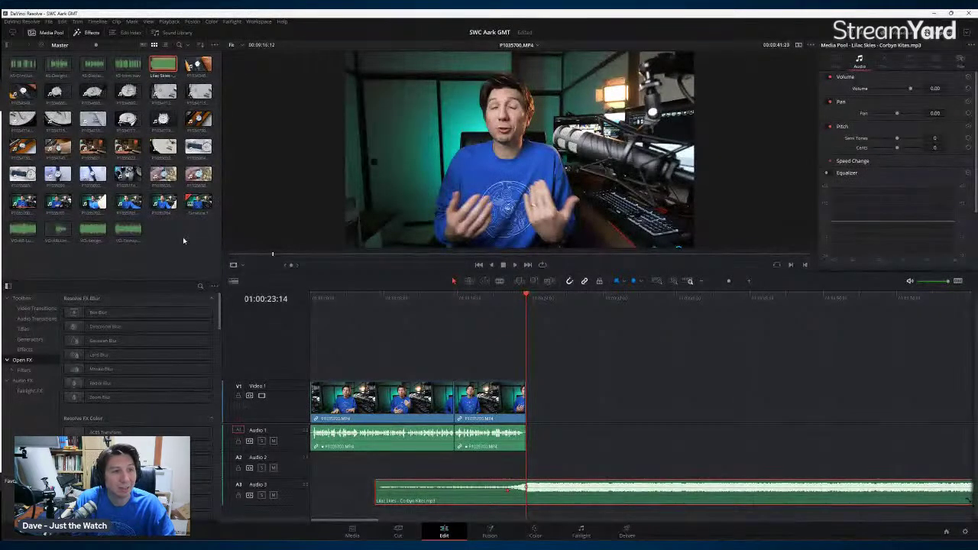
double_click(124, 148)
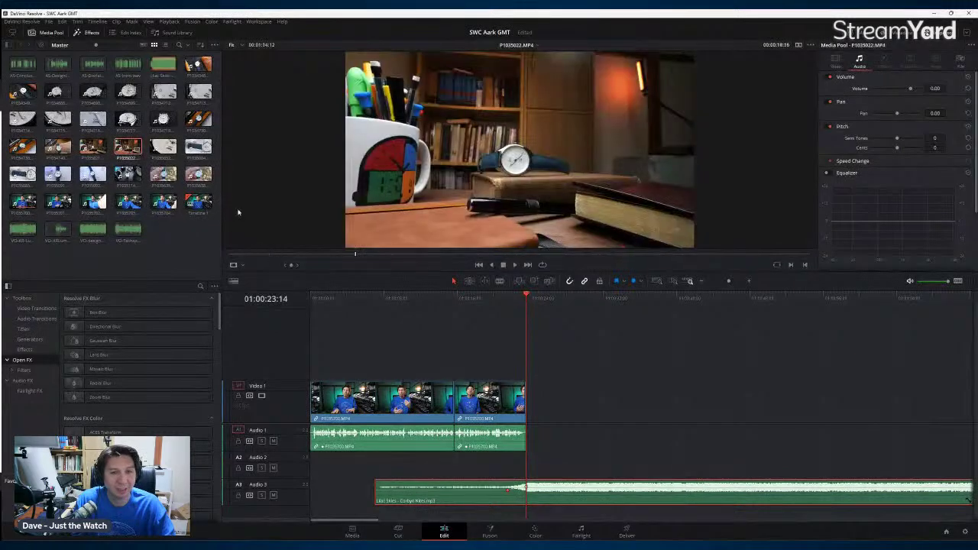
left_click(266, 257)
left_click_drag(268, 263, 352, 255)
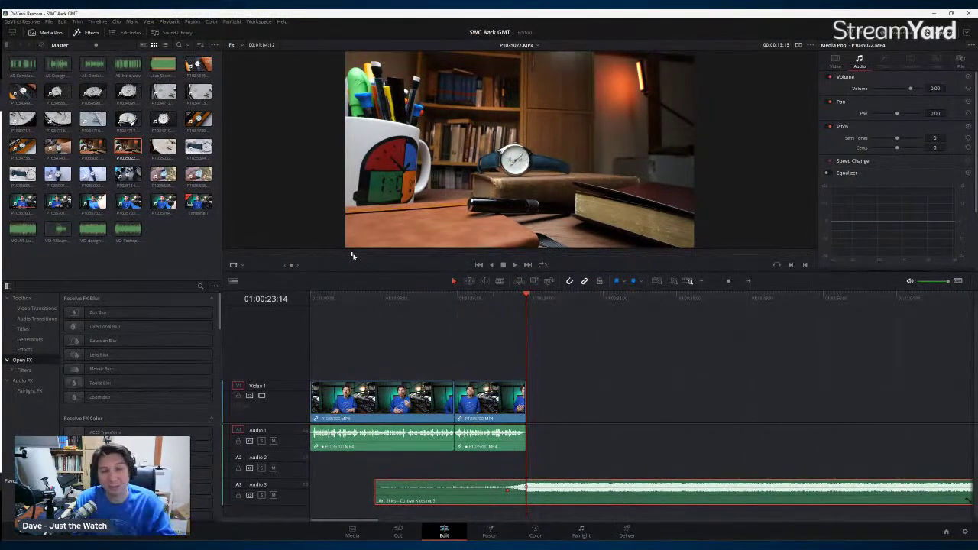
left_click_drag(351, 255, 346, 255)
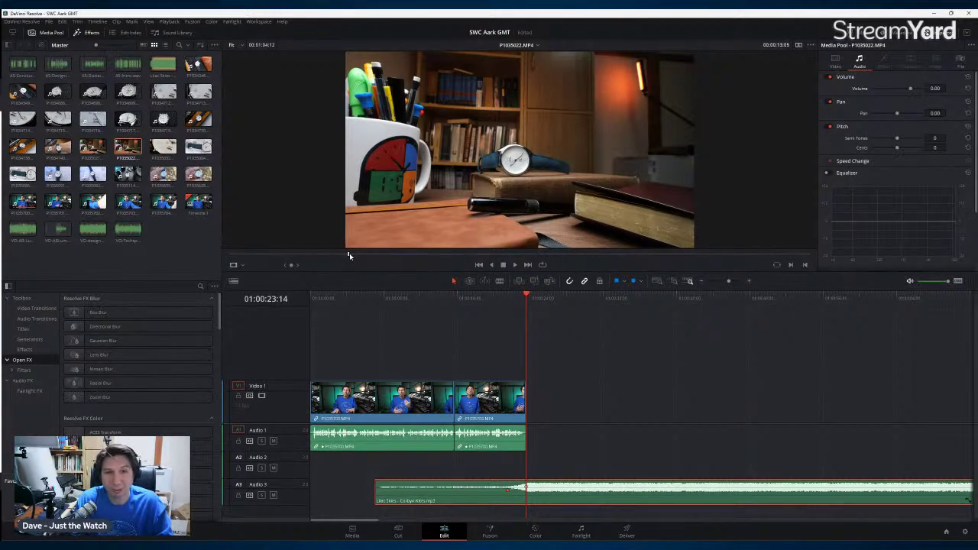
mouse_move(367, 255)
left_mouse_down()
mouse_move(437, 258)
mouse_move(350, 254)
left_mouse_up()
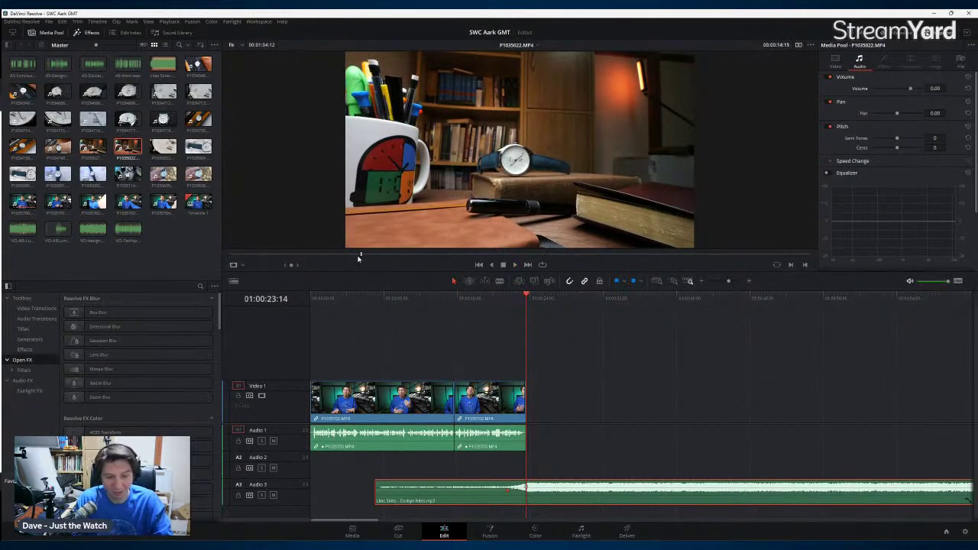
left_click_drag(359, 257, 565, 359)
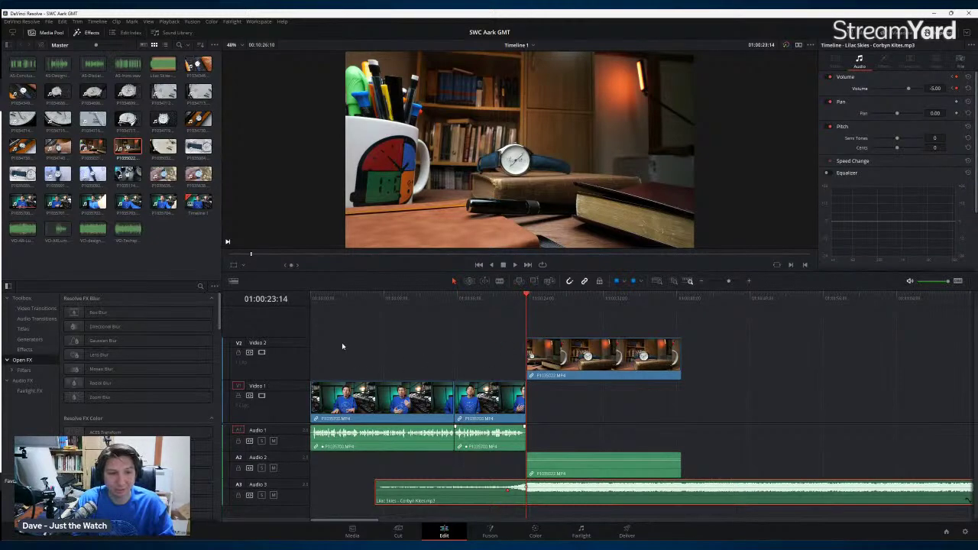
Step: Mute the Audio 2 track and play the transition into the desk shot from 01:00:19:10
left_click(273, 467)
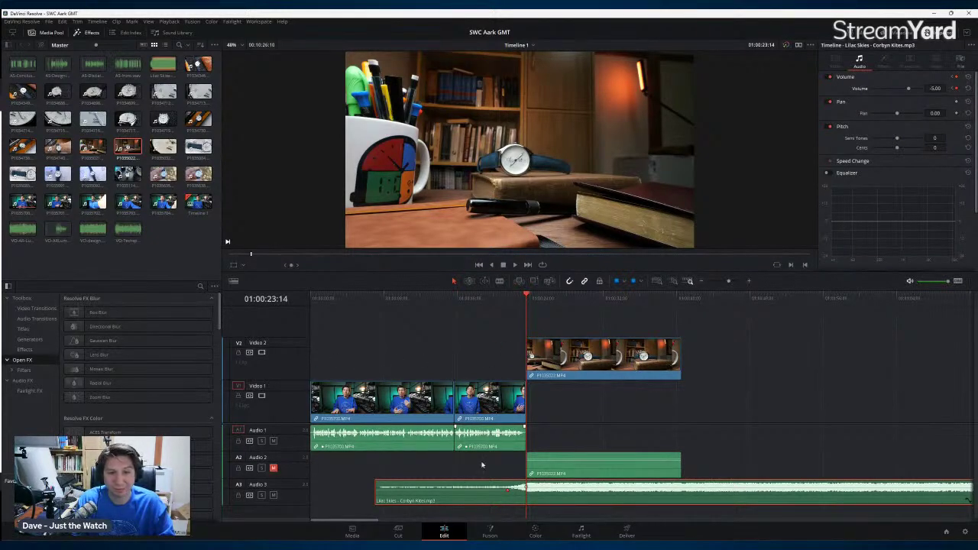
left_click(487, 298)
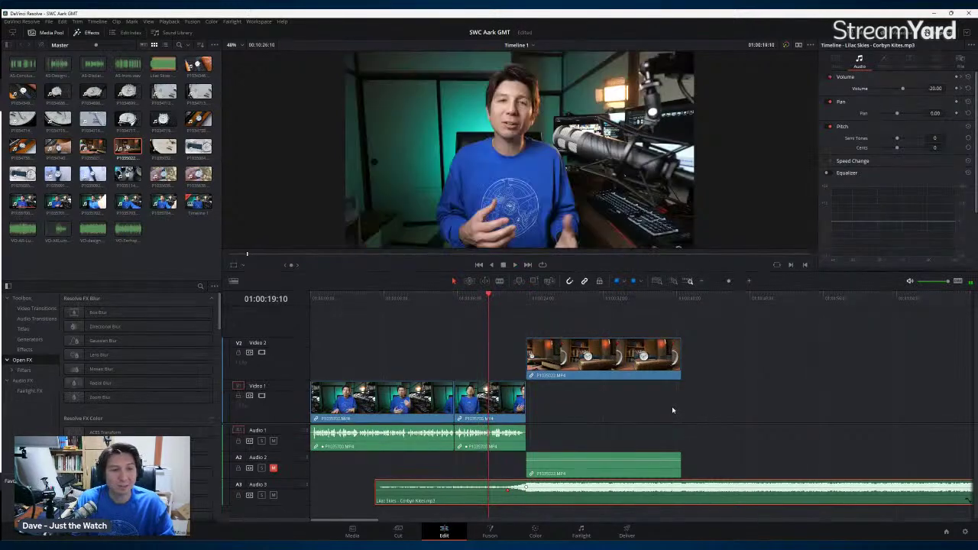
key("space")
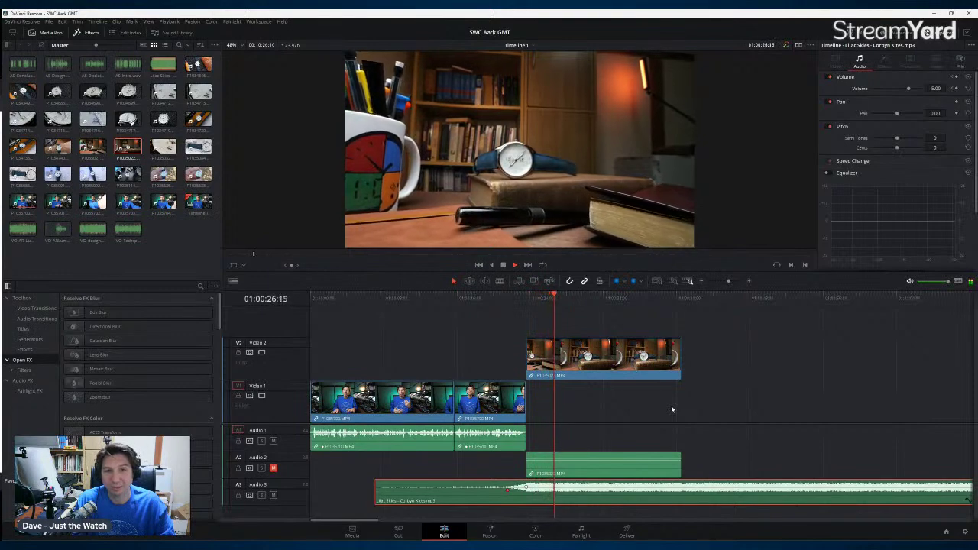
key("space")
Step: Show the retime controls on the P1035022.MP4 clip and add a speed point at 01:00:34:05, where the camera move settles
left_click(634, 359)
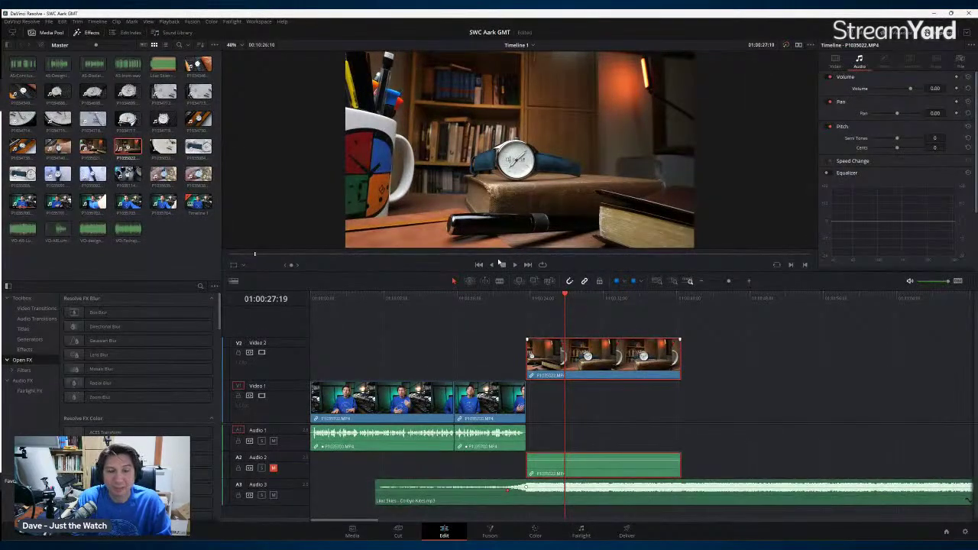
left_click_drag(569, 315, 526, 307)
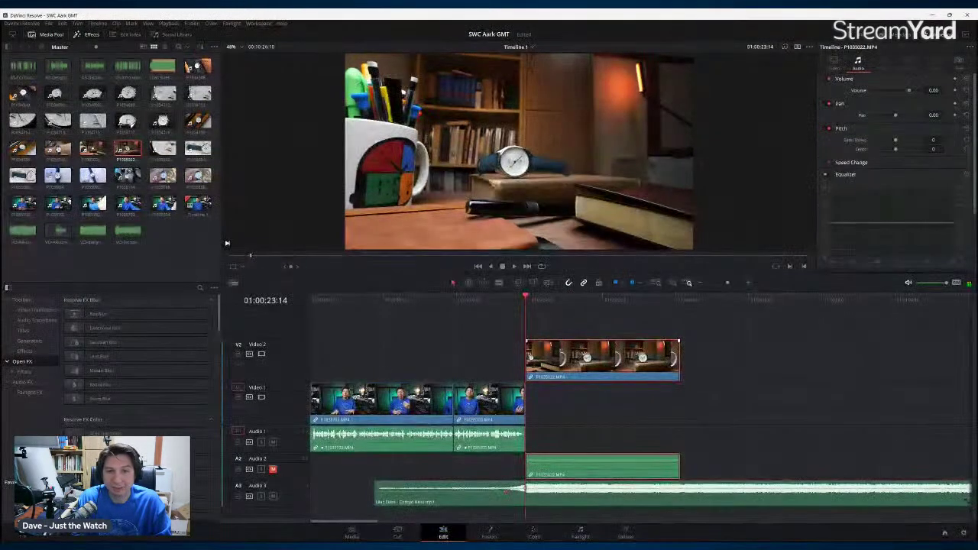
key("ctrl+r")
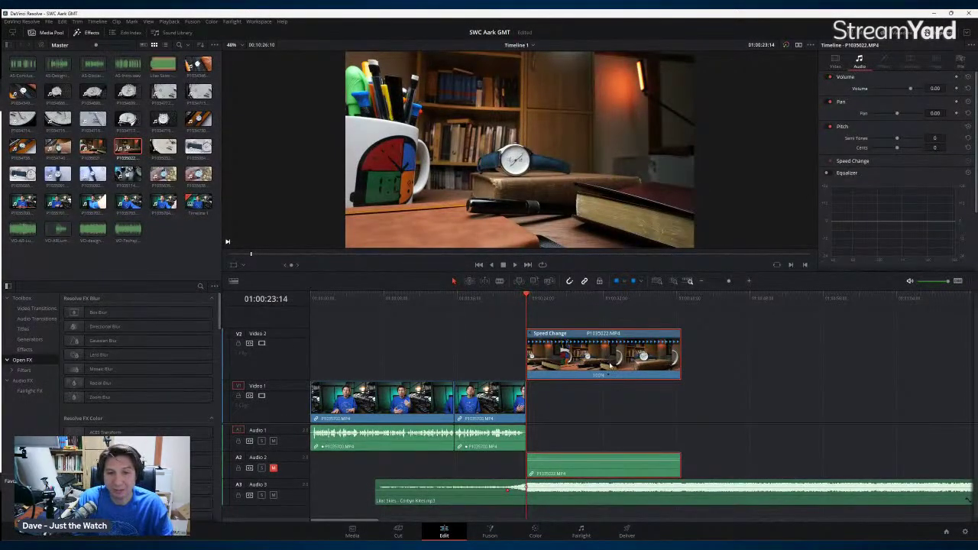
left_click_drag(530, 301, 616, 303)
key("space")
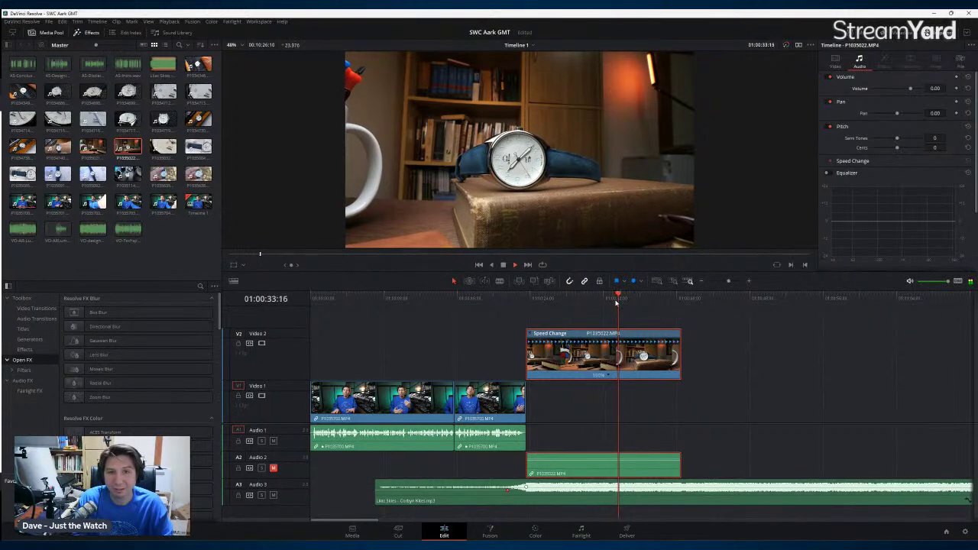
left_click(623, 301)
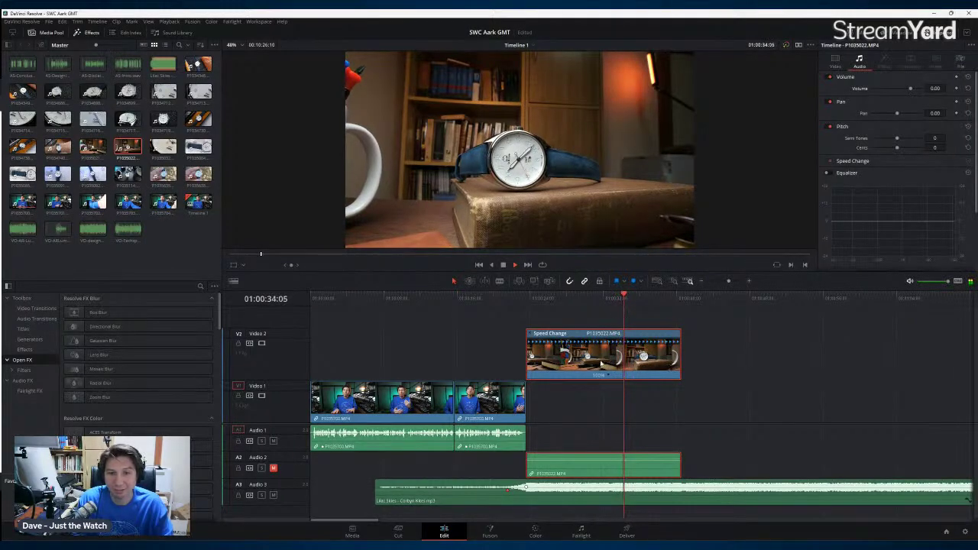
key("ctrl+b")
Step: Move the desk clip's speed point to 01:00:25:02 to speed up its opening section, and play the ramp
left_click(525, 302)
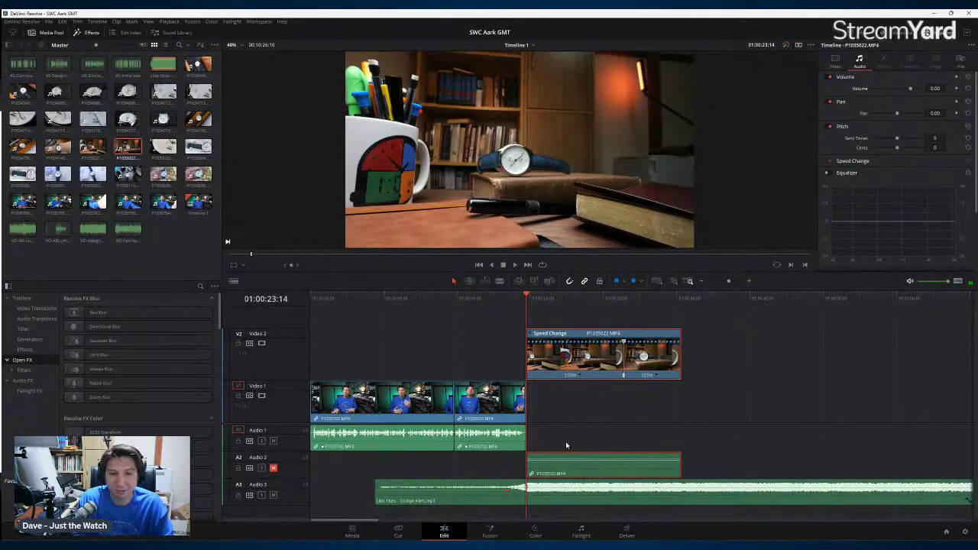
key("space")
key("space")
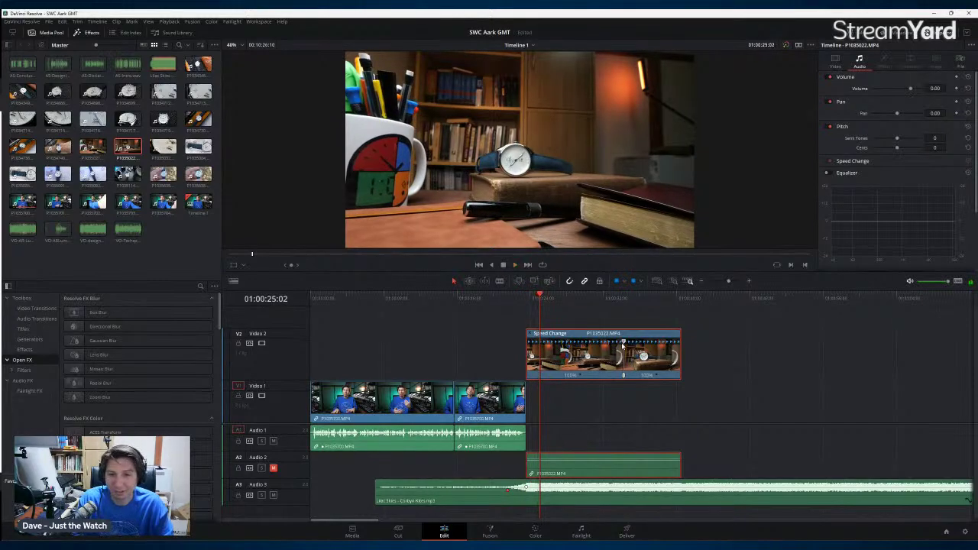
left_click_drag(623, 346, 541, 349)
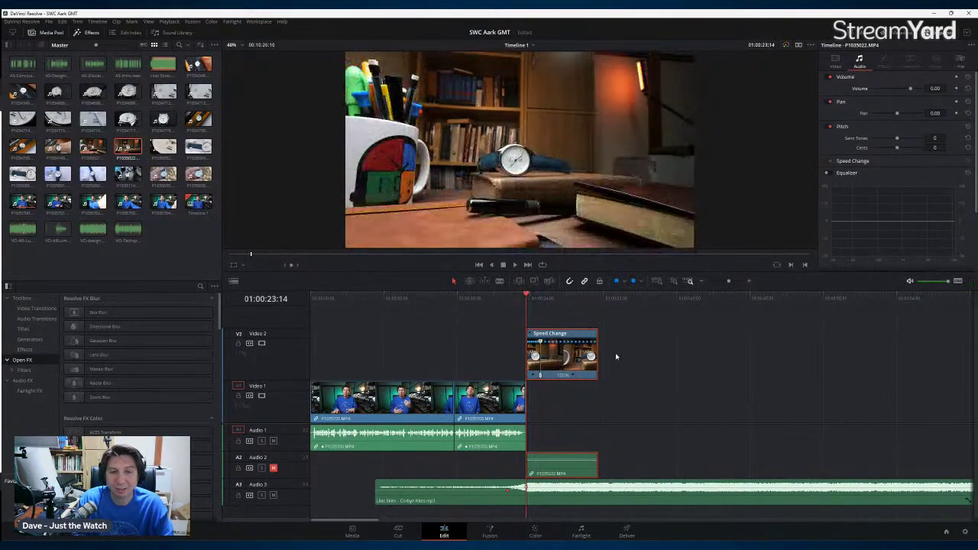
key("space")
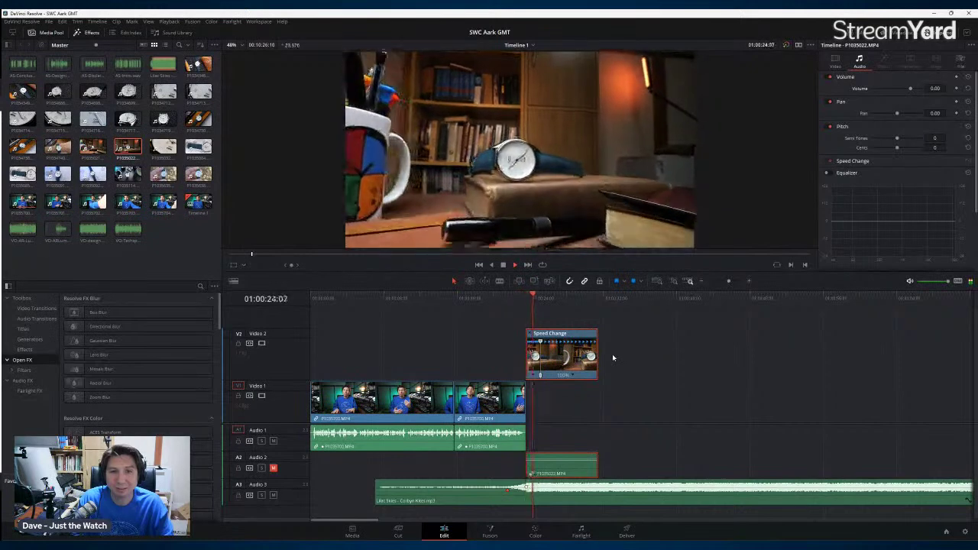
left_click(527, 298)
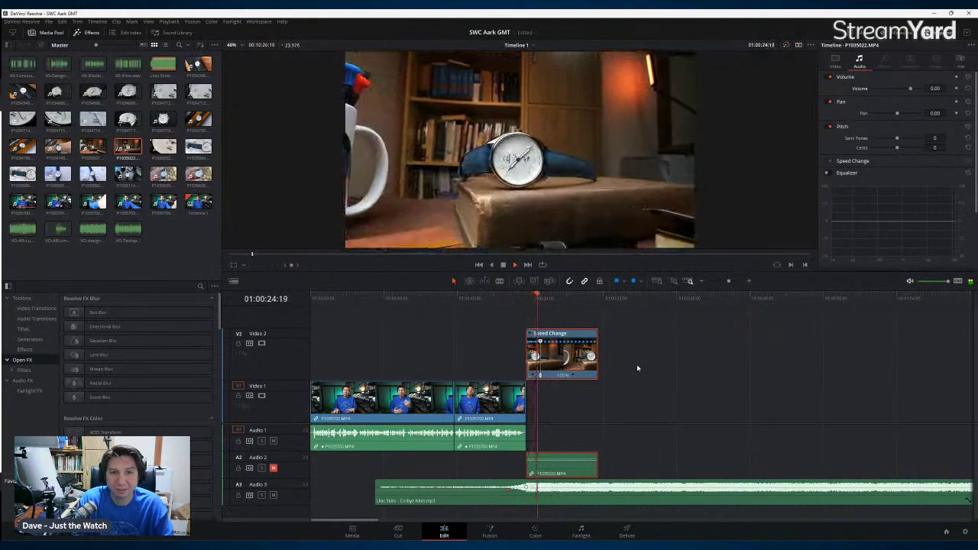
key("space")
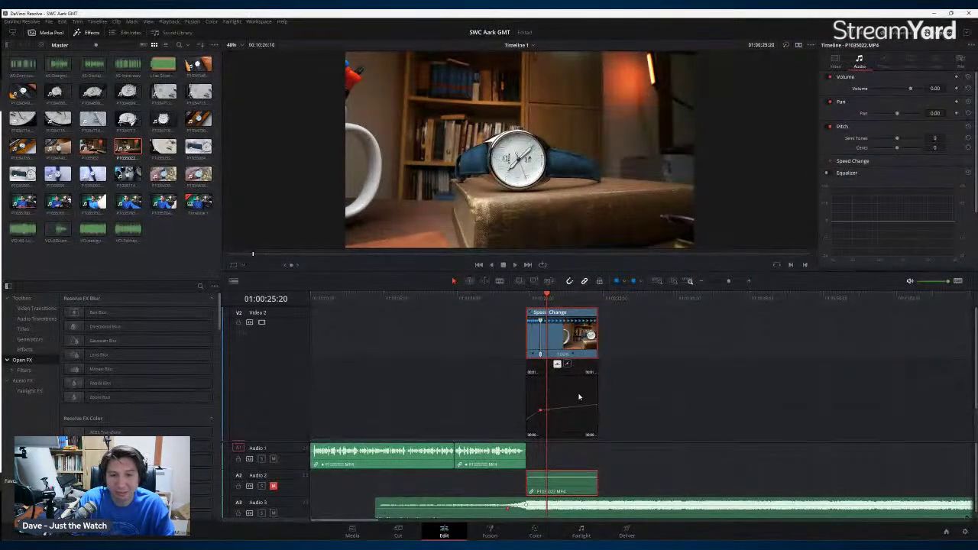
Step: Smooth the speed point on the P1035022.MP4 clip's retime curve and hide the clip's retime controls
left_click(557, 365)
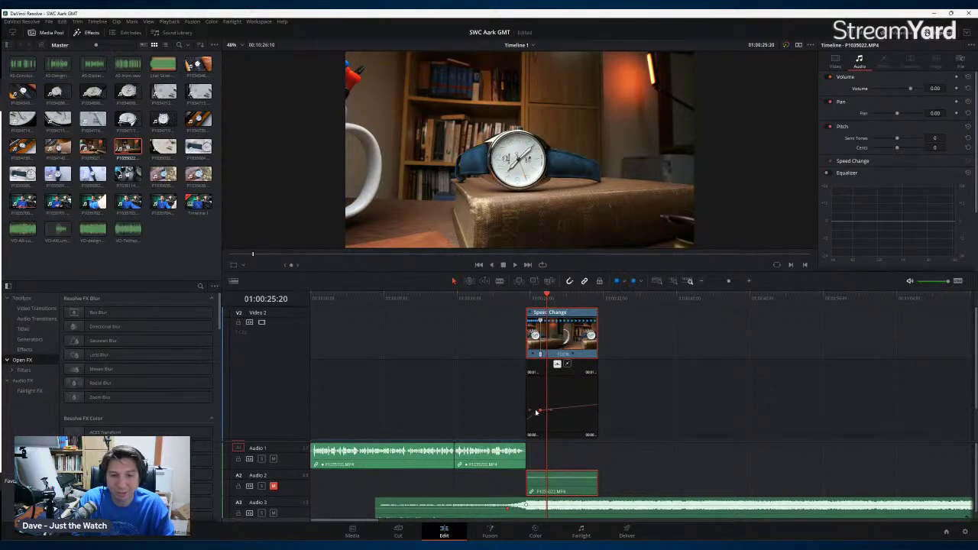
left_click_drag(545, 299, 531, 301)
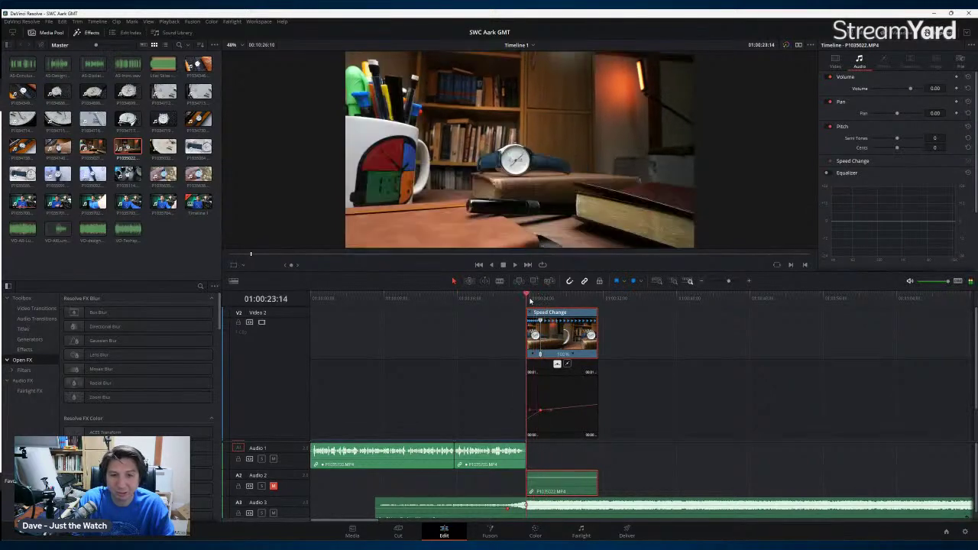
key("space")
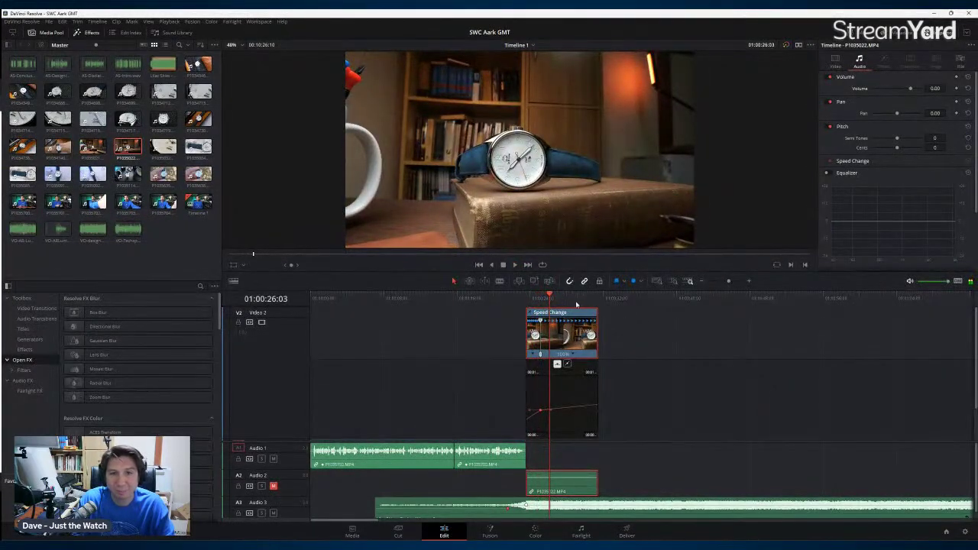
left_click(533, 298)
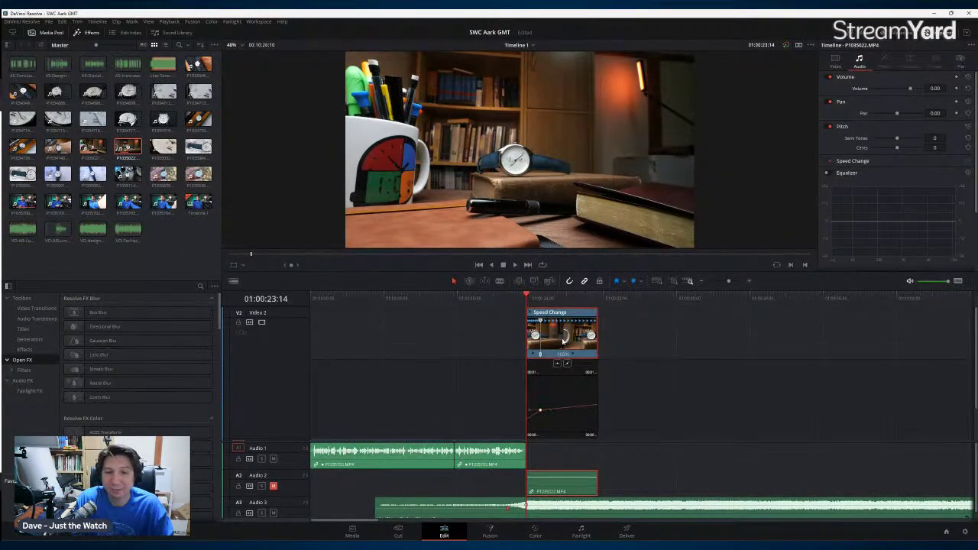
key("ctrl+r")
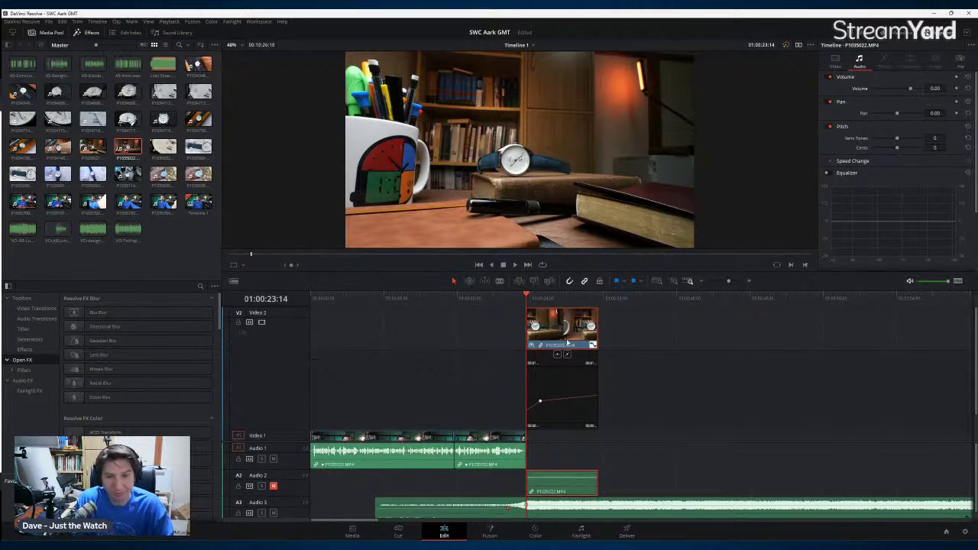
Step: Hide the P1035022.MP4 clip's retime curve, show its retime controls and video properties, and play the speed ramp
left_click(592, 345)
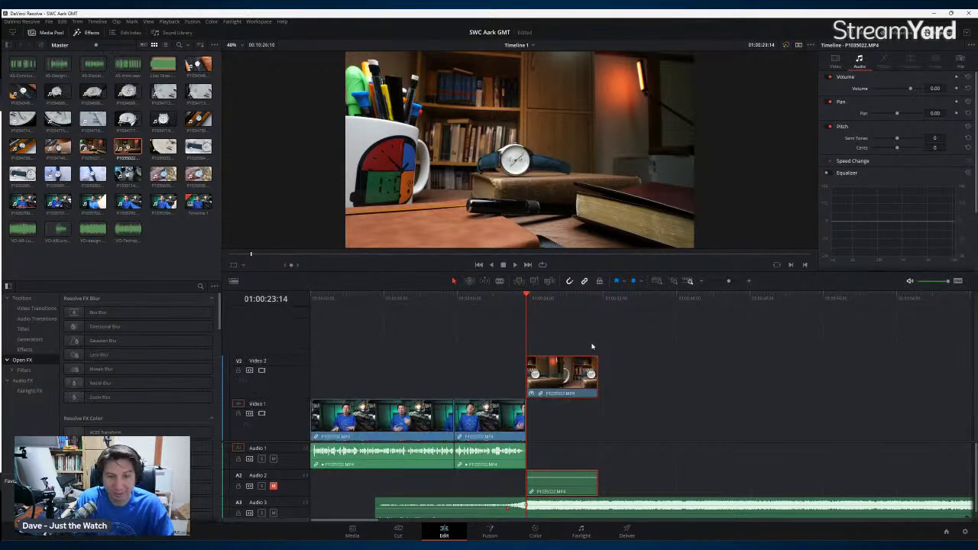
key("ctrl+r")
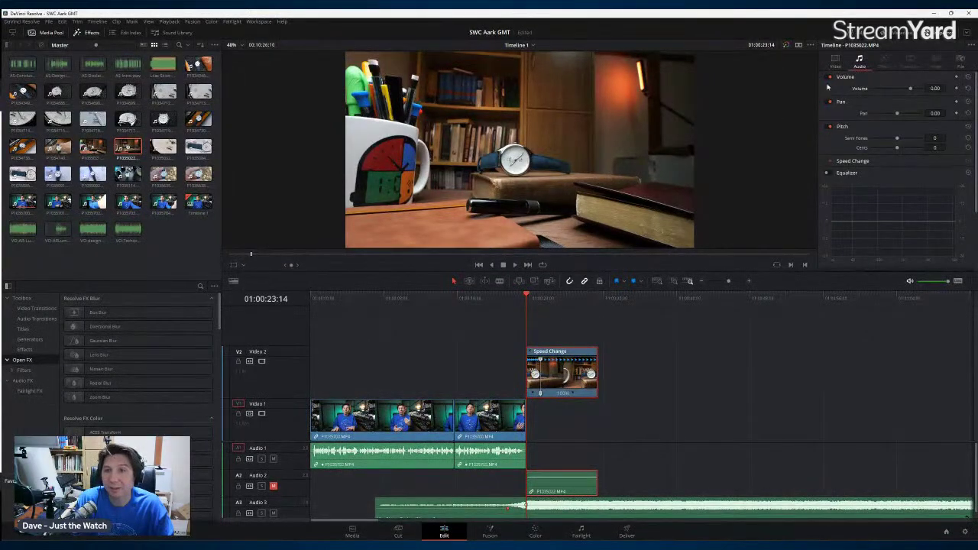
left_click(835, 61)
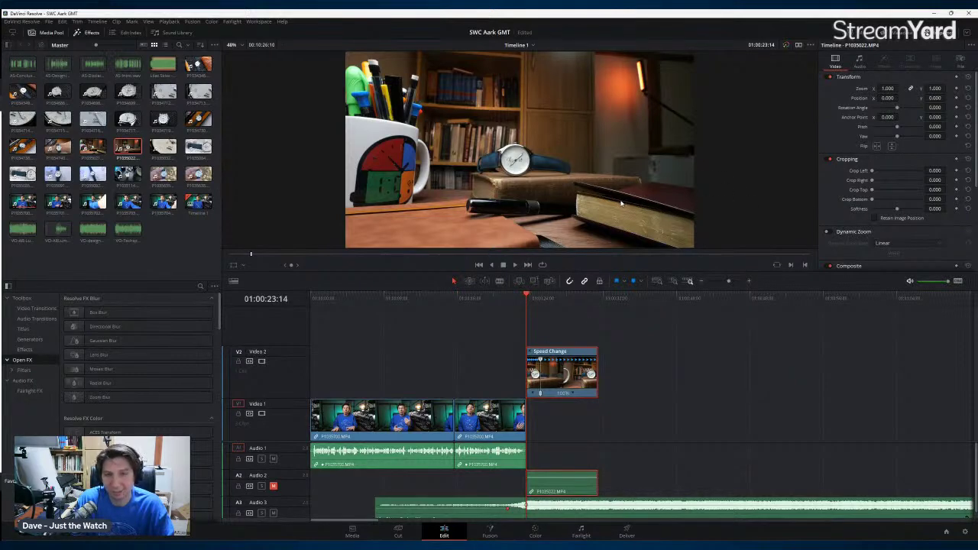
key("space")
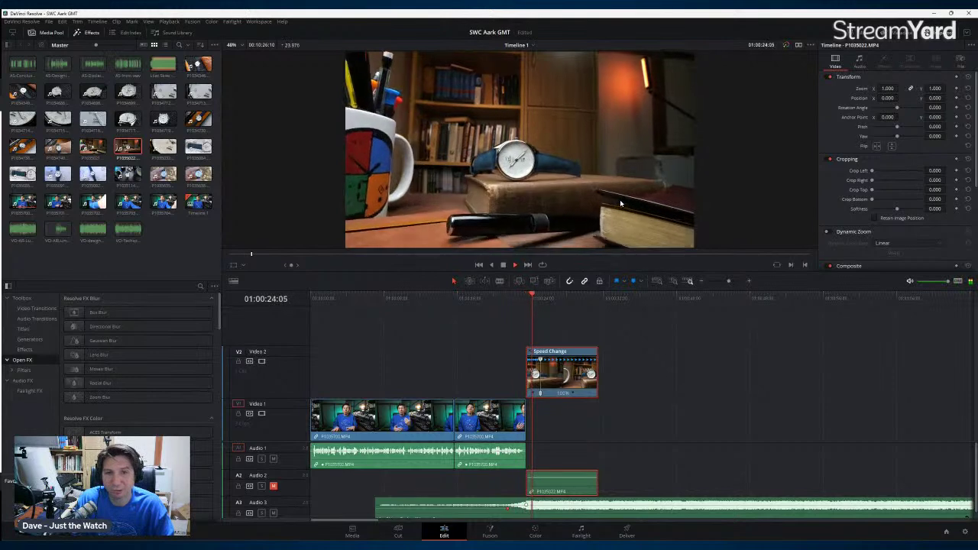
key("space")
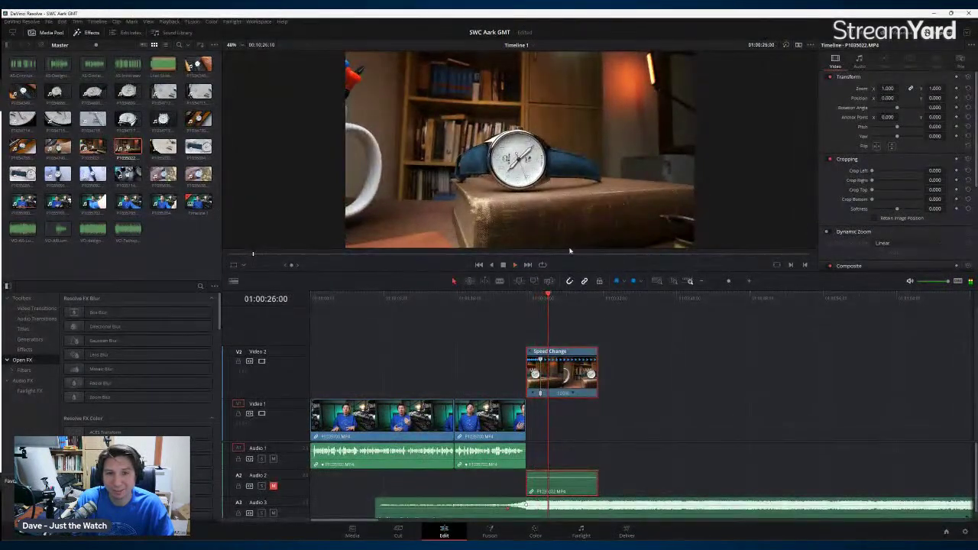
Step: At 01:00:23:14, set the desk clip's zoom to 1.800 and its position to X 103, Y 89
left_click(539, 299)
left_click(527, 298)
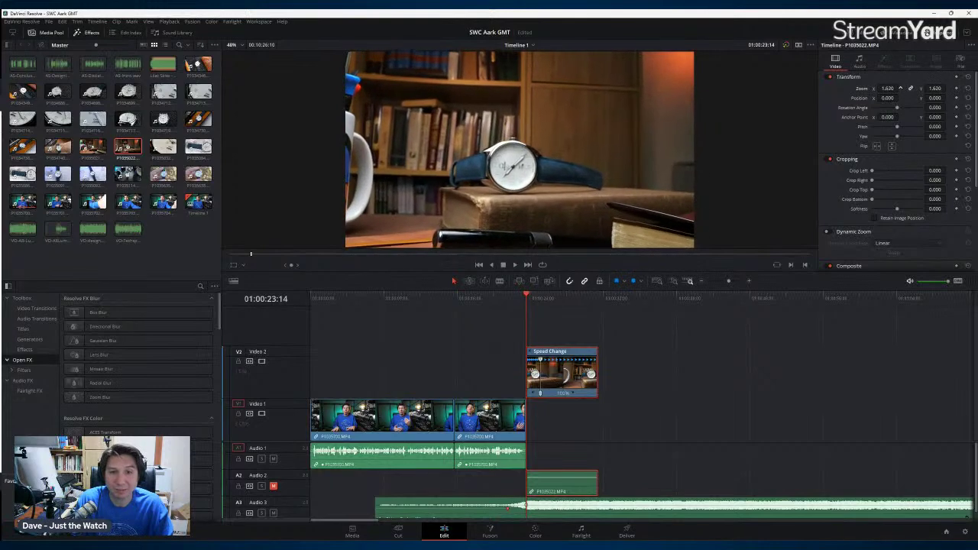
mouse_move(900, 89)
left_mouse_down()
mouse_move(925, 97)
mouse_move(903, 98)
left_mouse_up()
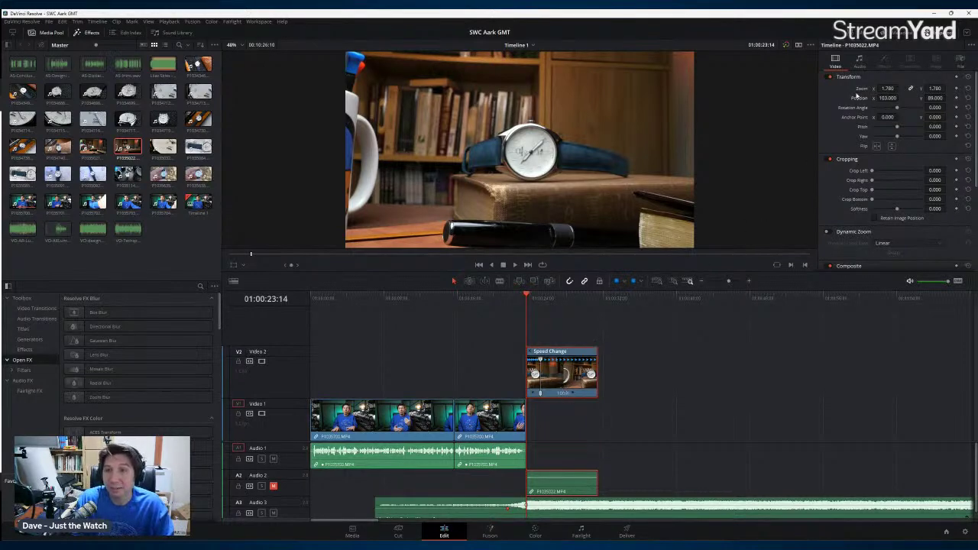
left_click_drag(887, 88, 900, 88)
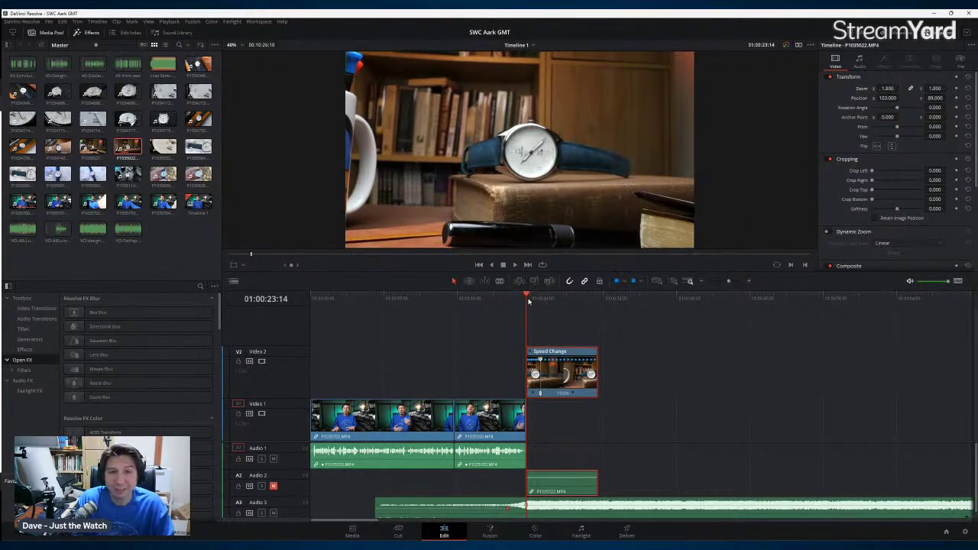
Step: Keyframe the desk clip's zoom at 01:00:23:14, and set it to 1.000 at the speed point, 01:00:25:04
left_click_drag(527, 300, 541, 300)
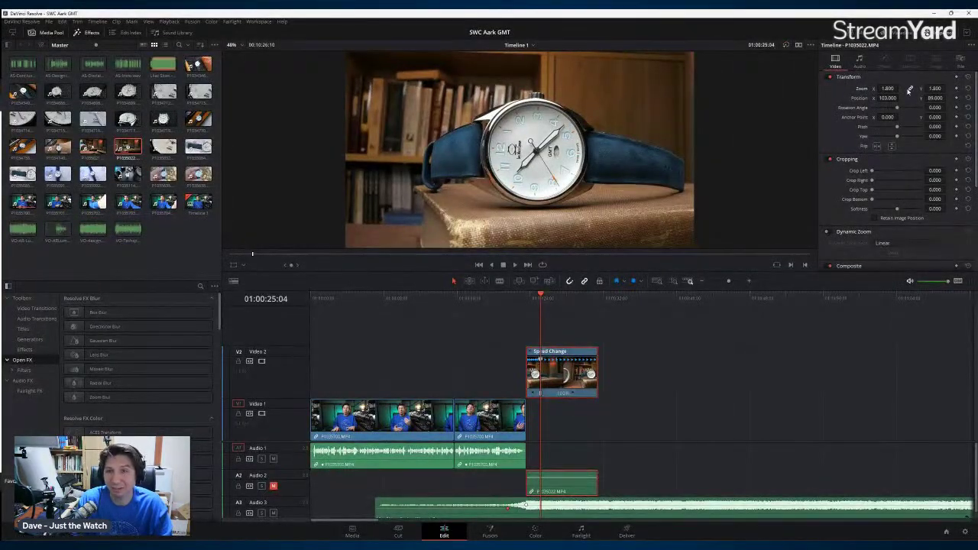
left_click_drag(542, 298, 526, 298)
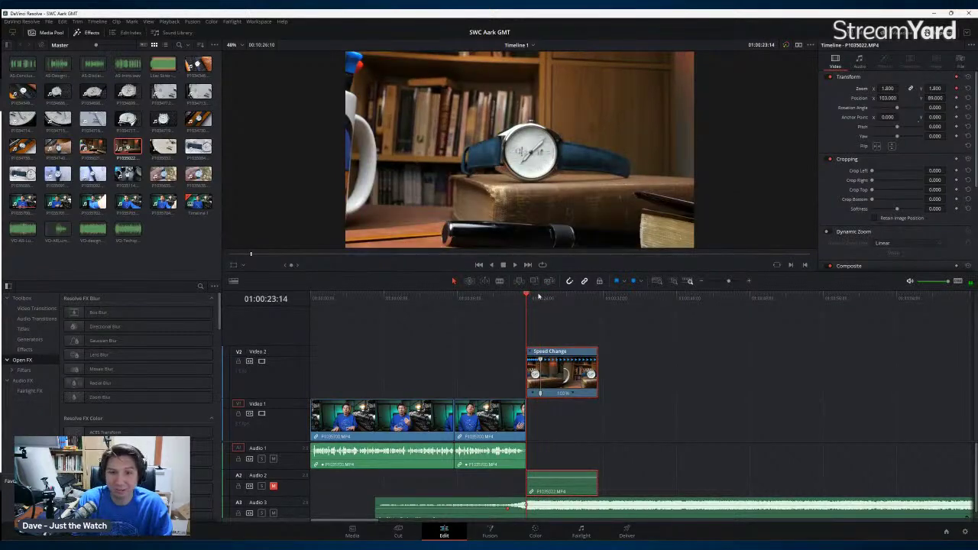
left_click(541, 298)
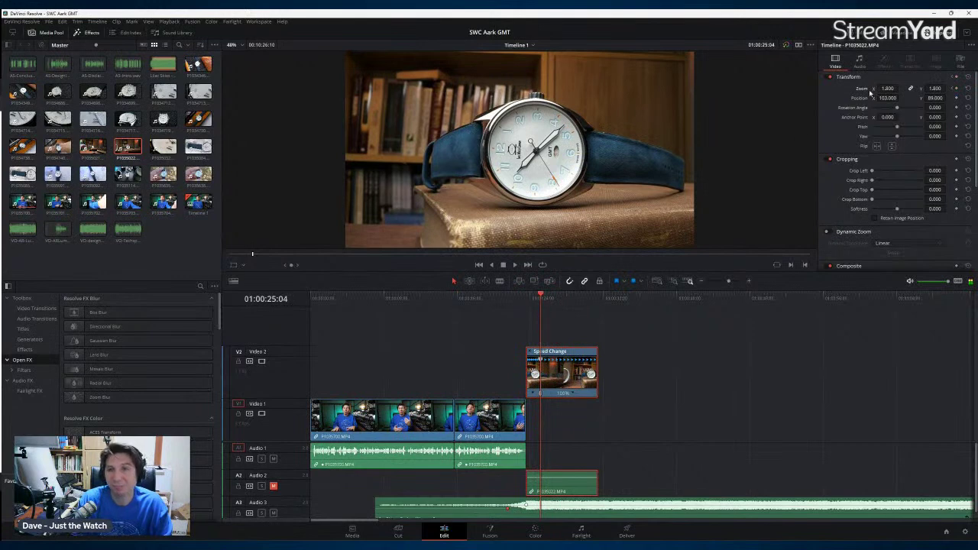
left_click_drag(887, 88, 875, 88)
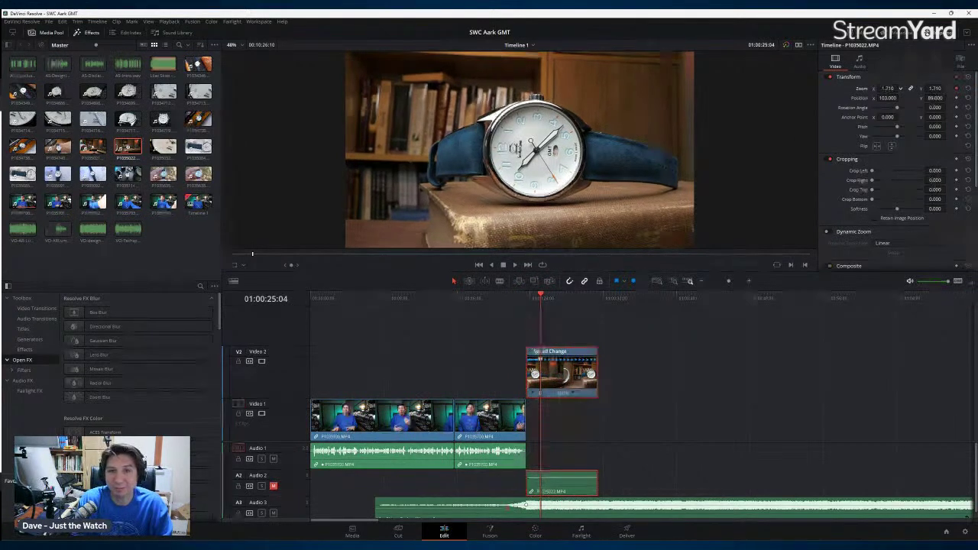
left_click(886, 89)
type("1")
key("Return")
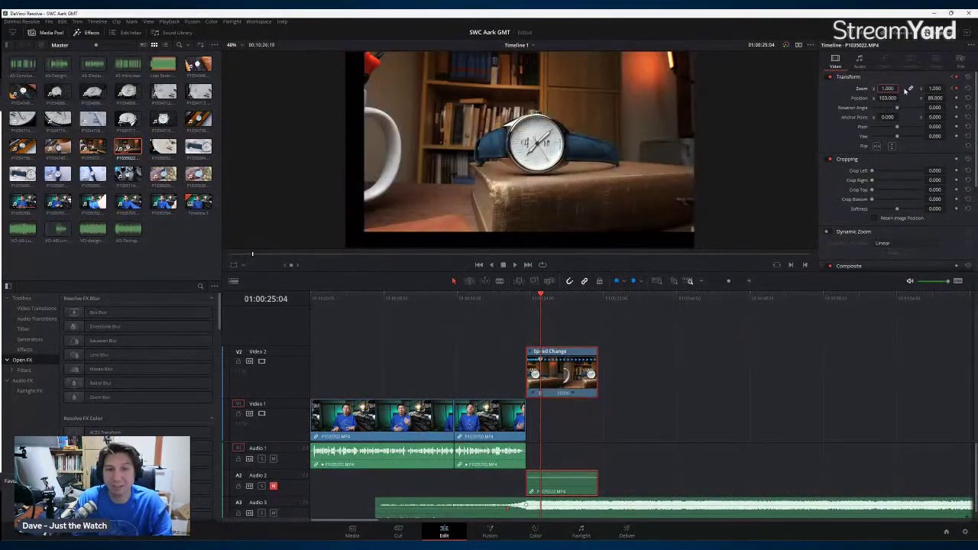
Step: Keyframe the desk clip's position at 01:00:23:14, and set X and Y to 0 at 01:00:25:04
left_click(952, 88)
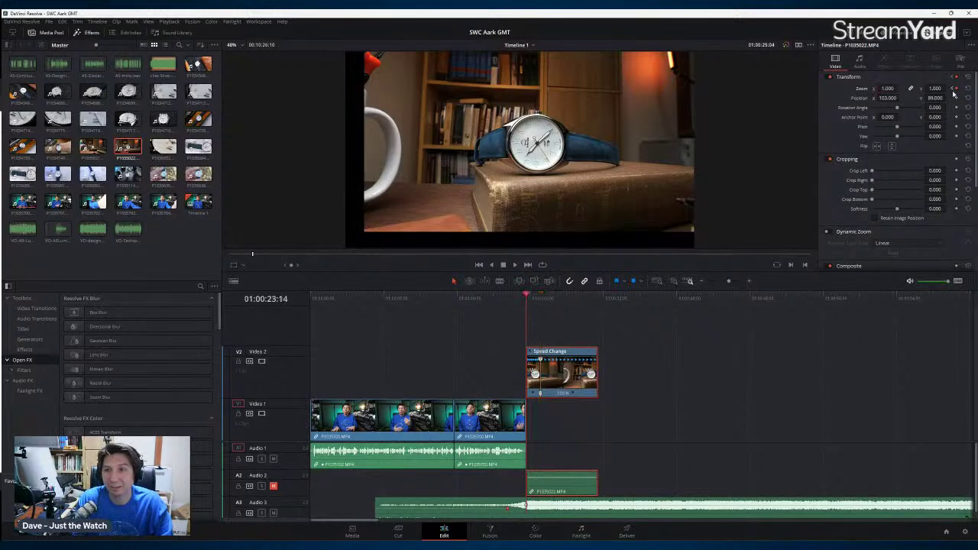
left_click(961, 91)
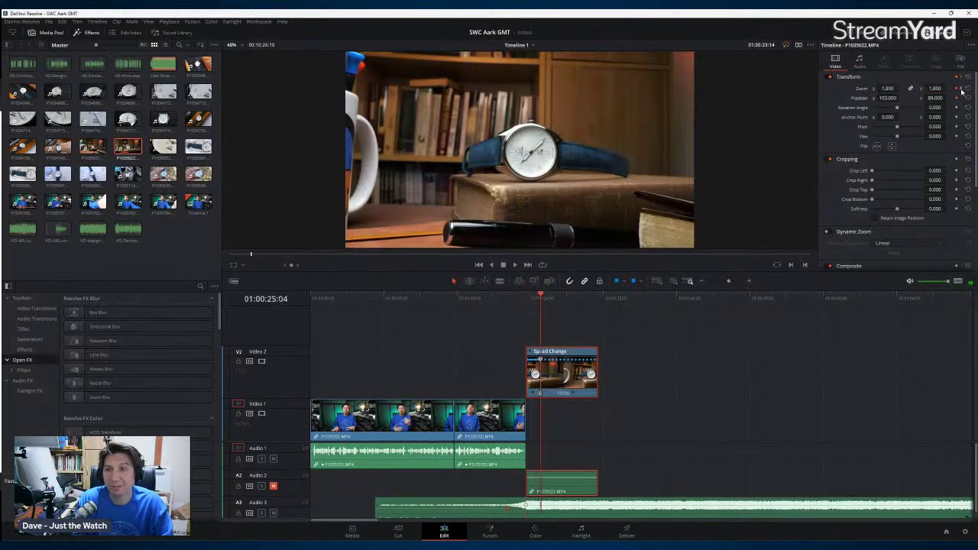
type("0")
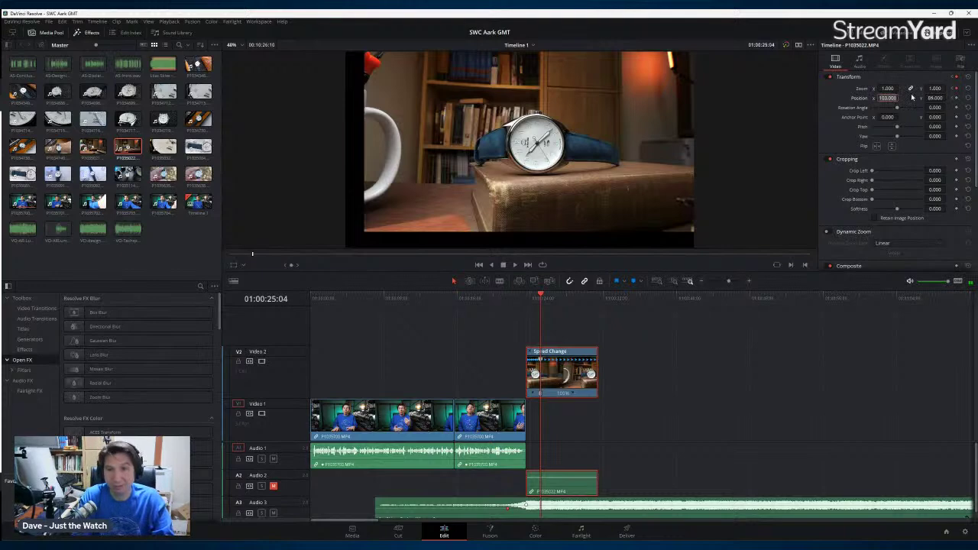
key("Return")
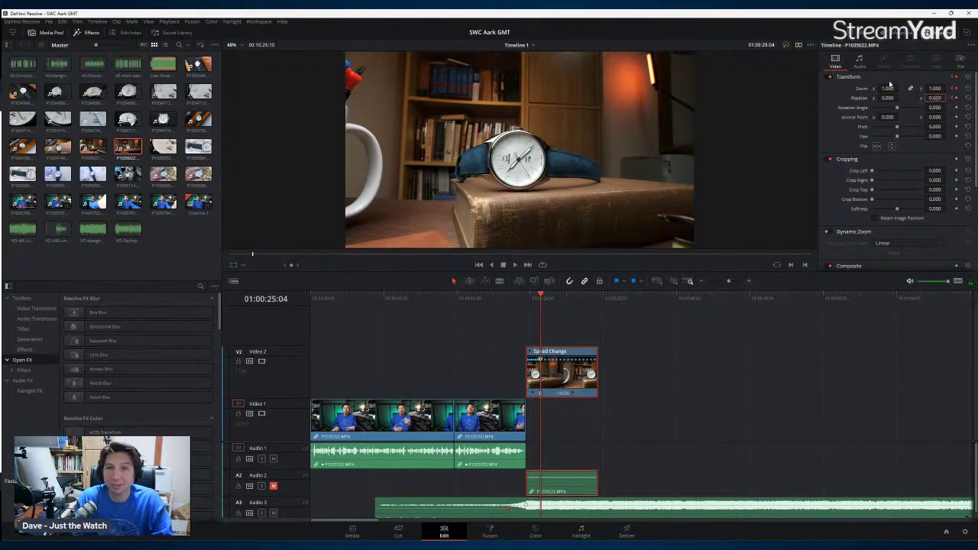
Step: Enlarge the viewer and play the desk clip's zoom and position animation several times from 01:00:23:14
left_click(524, 298)
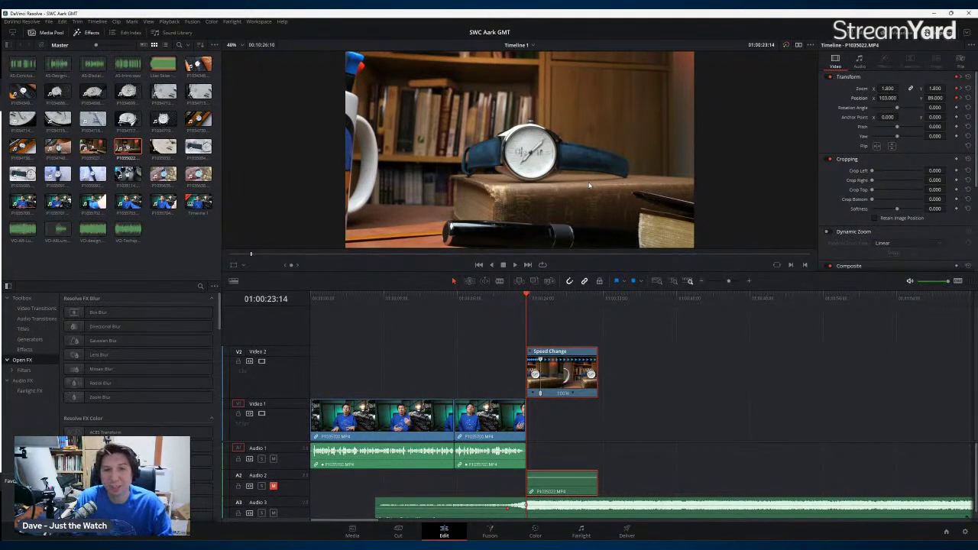
left_click_drag(611, 286, 627, 443)
key("space")
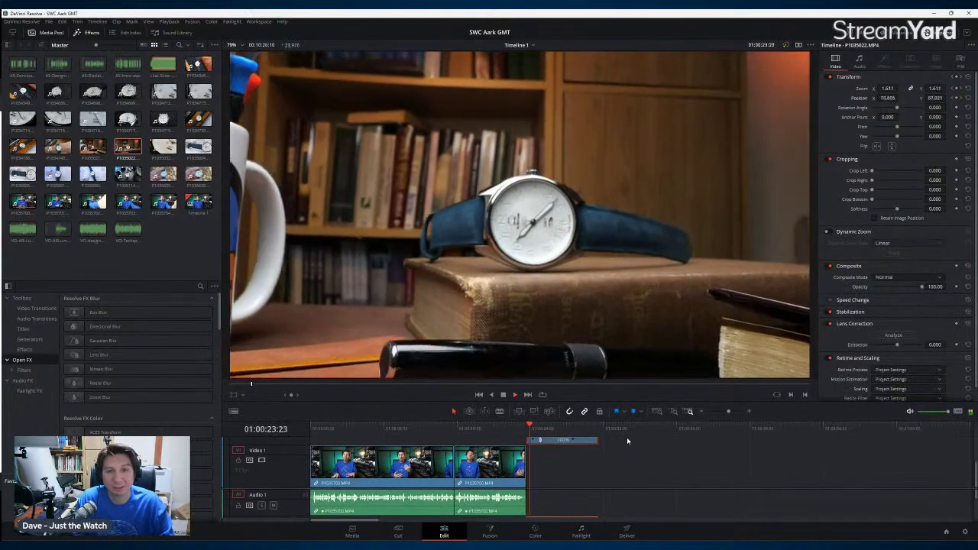
key("space")
left_click(525, 435)
key("space")
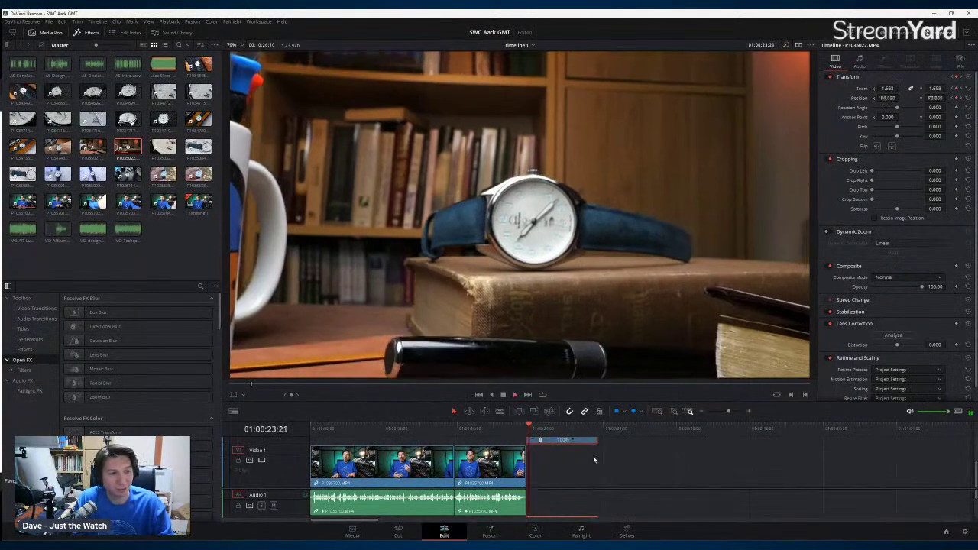
key("space")
left_click(524, 430)
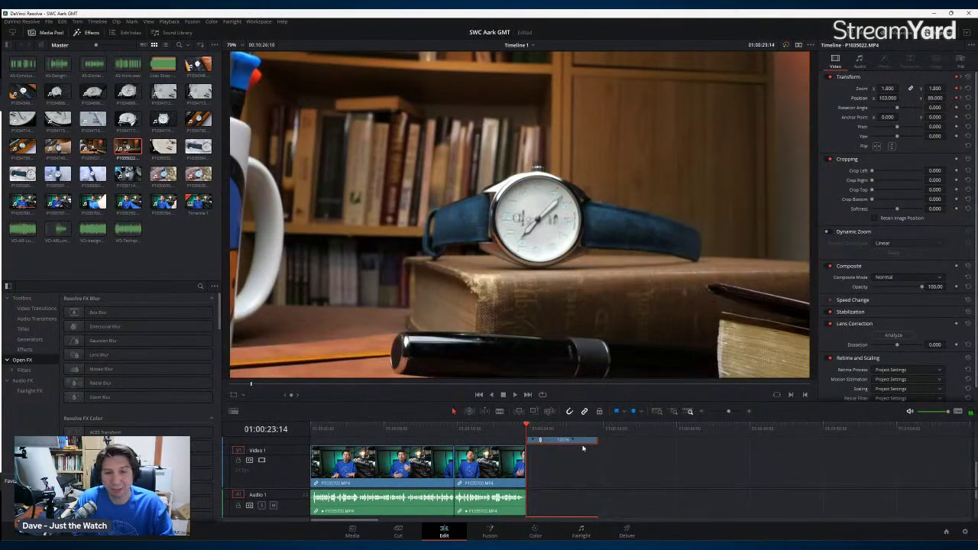
key("space")
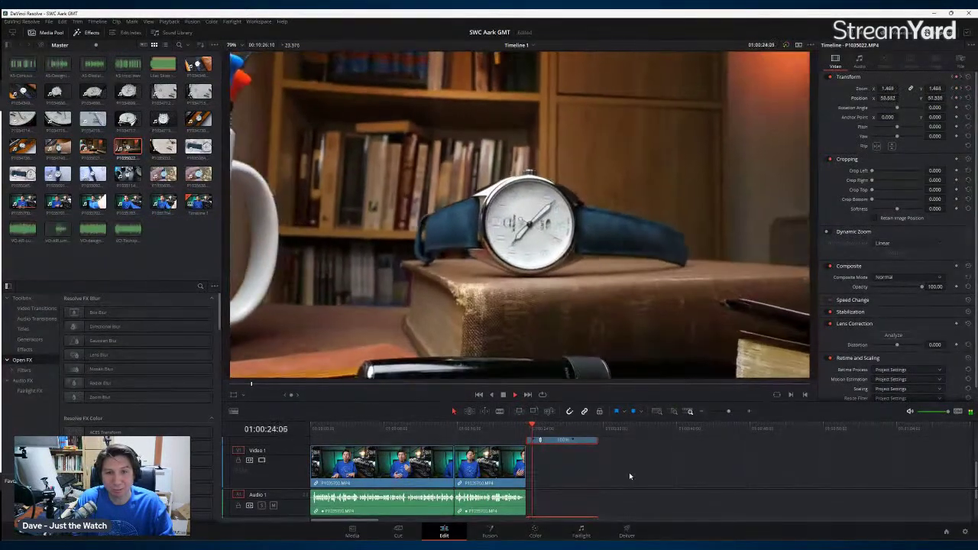
key("space")
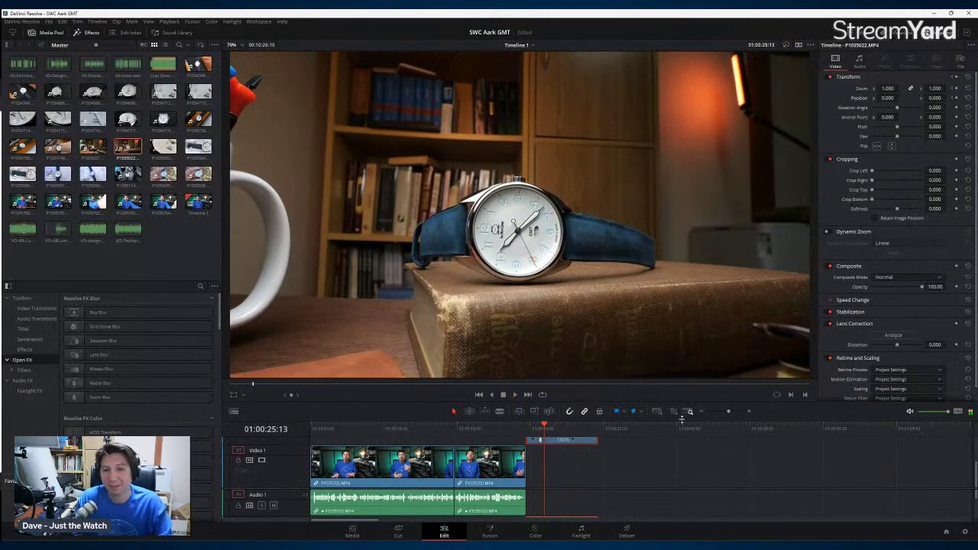
Step: Shrink the viewer to show all timeline tracks and replay the desk shot from 01:00:23:14
left_click(682, 425)
left_click_drag(682, 419, 677, 283)
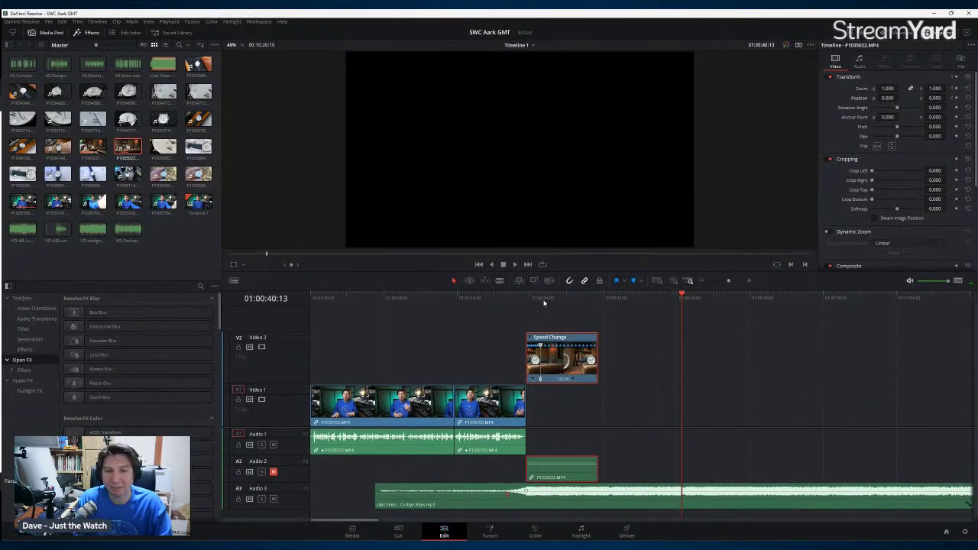
left_click(526, 300)
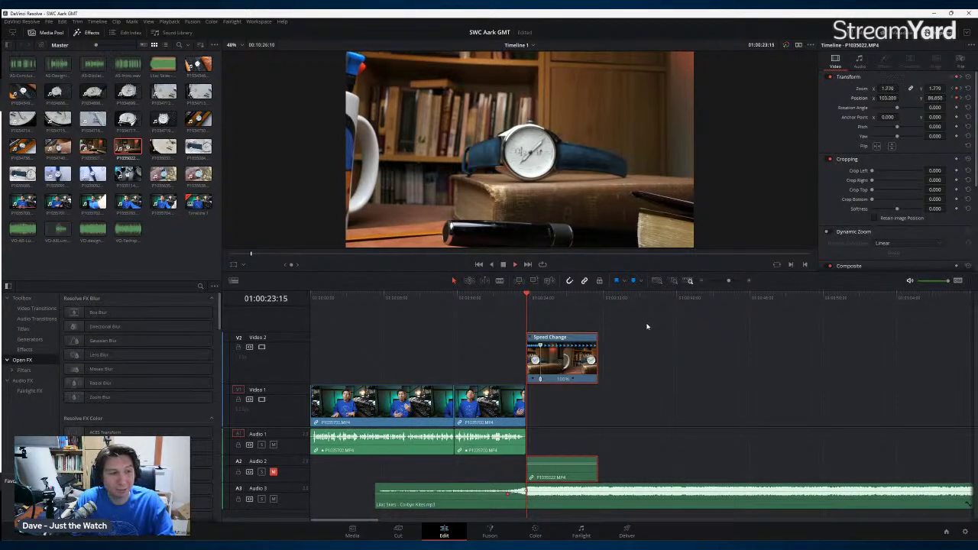
key("space")
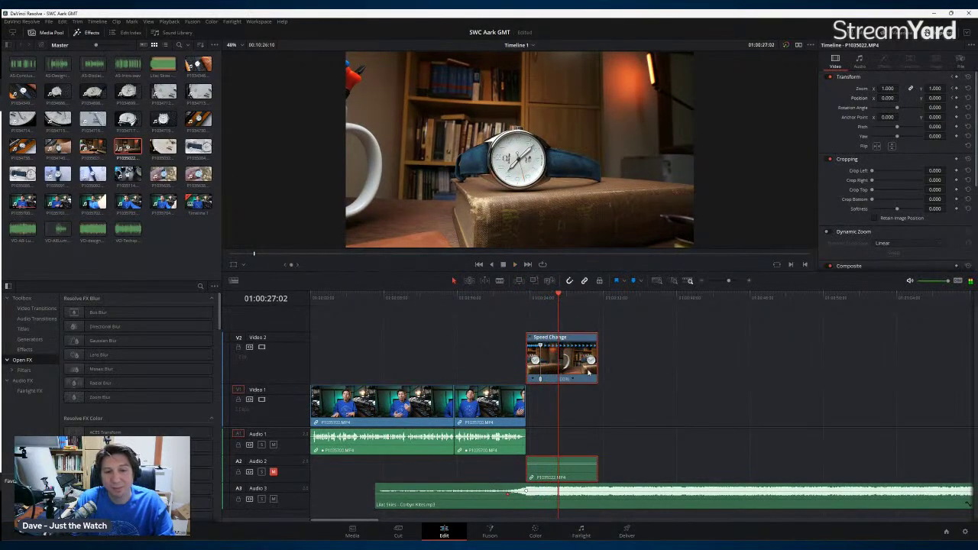
Step: Play the desk shot against the music, split the clip at 01:00:26:03 and delete the remainder after the cut
left_click_drag(557, 298, 533, 299)
key("space")
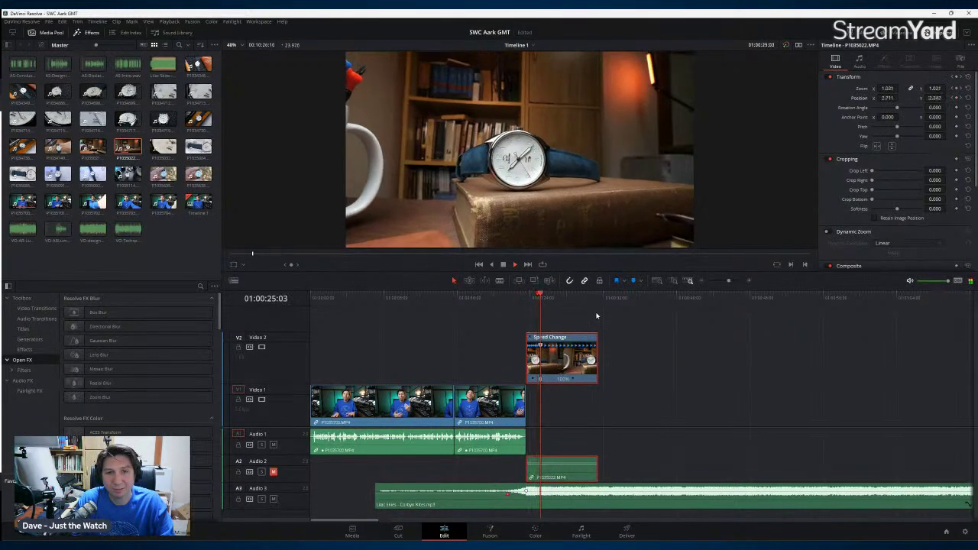
key("space")
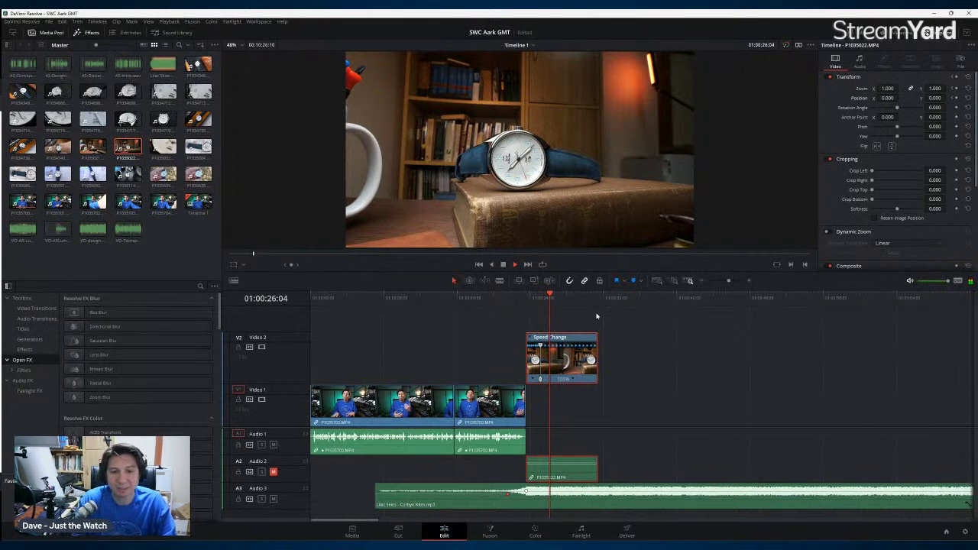
key("ctrl+b")
key("Delete")
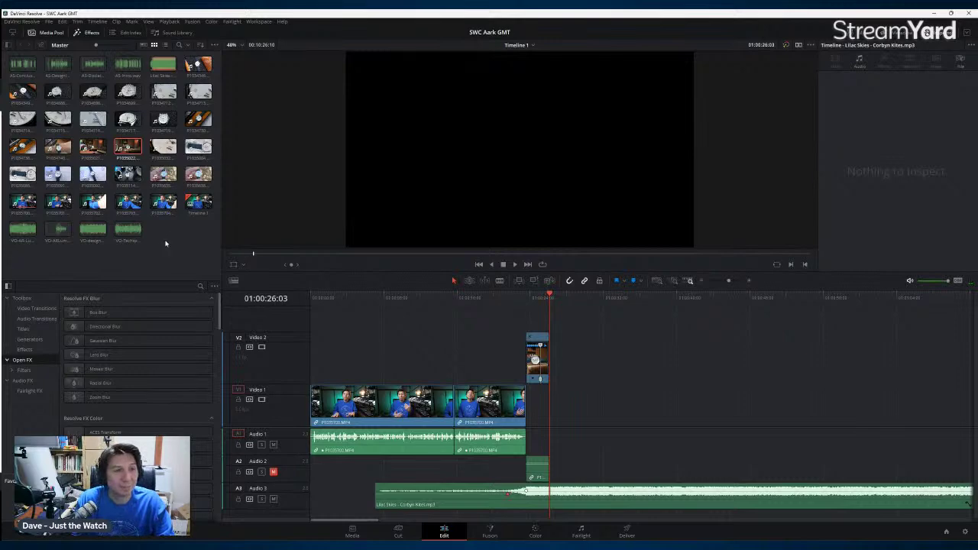
Step: Preview the close-up dial clips P1034716.MP4, P1034714.MP4, P1034712.MP4 and P1034713.MP4 as candidates for the second B-roll shot
left_click(59, 119)
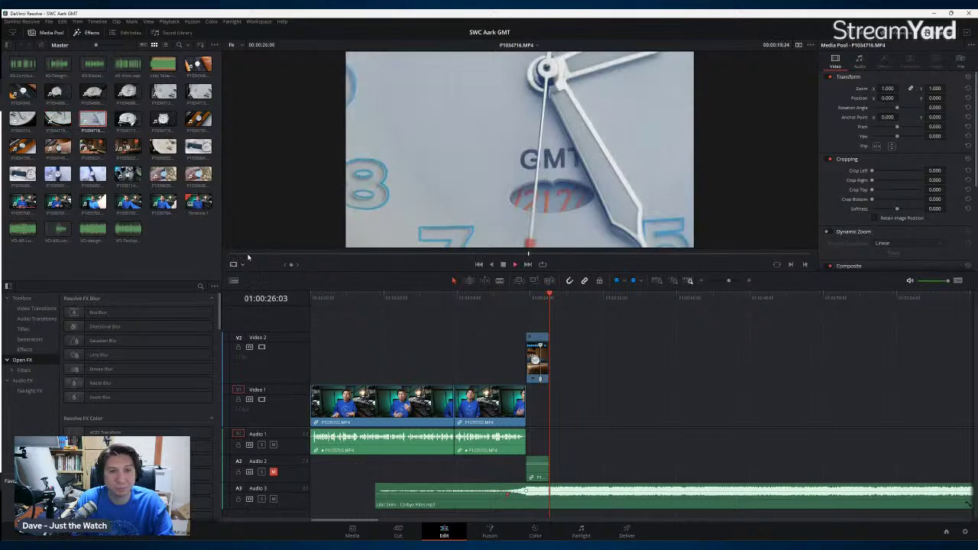
key("space")
left_click(23, 120)
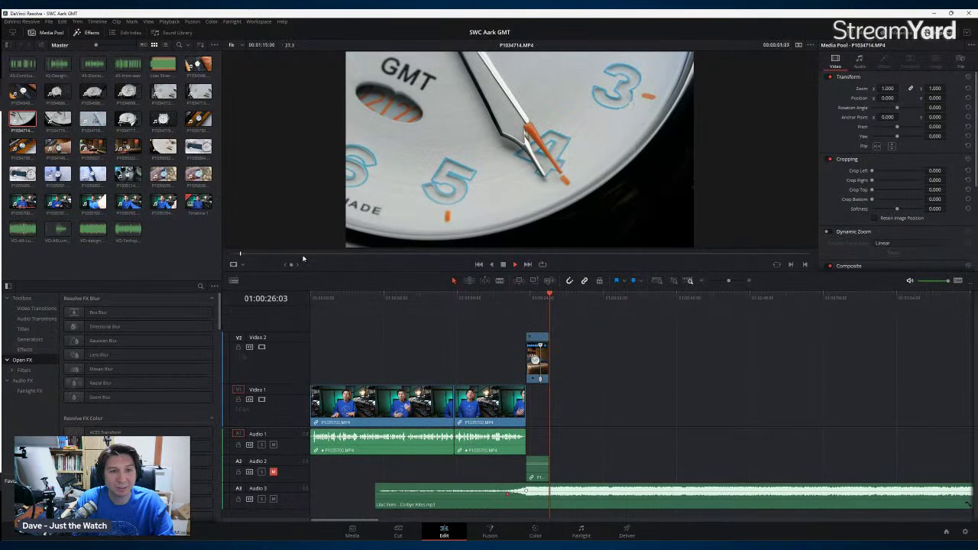
left_click_drag(325, 253, 384, 253)
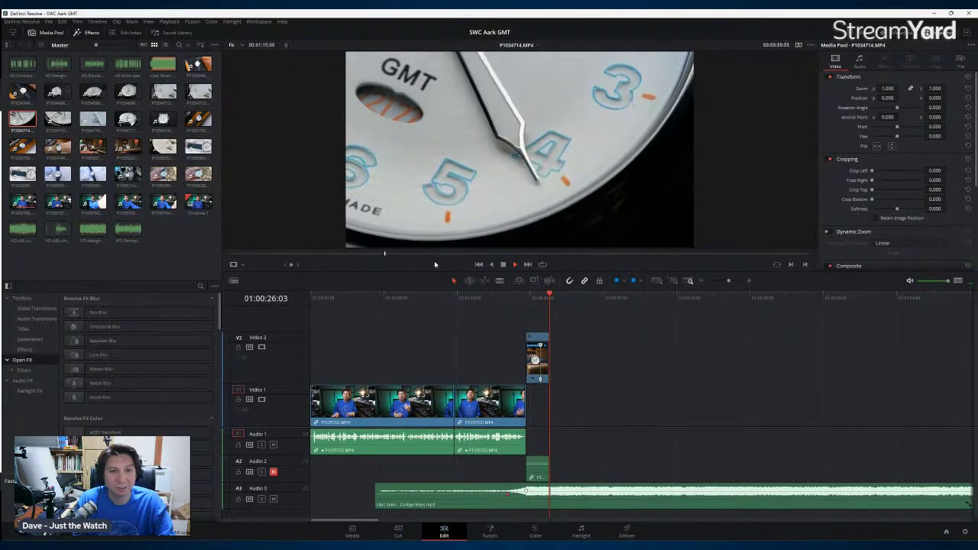
left_click(476, 254)
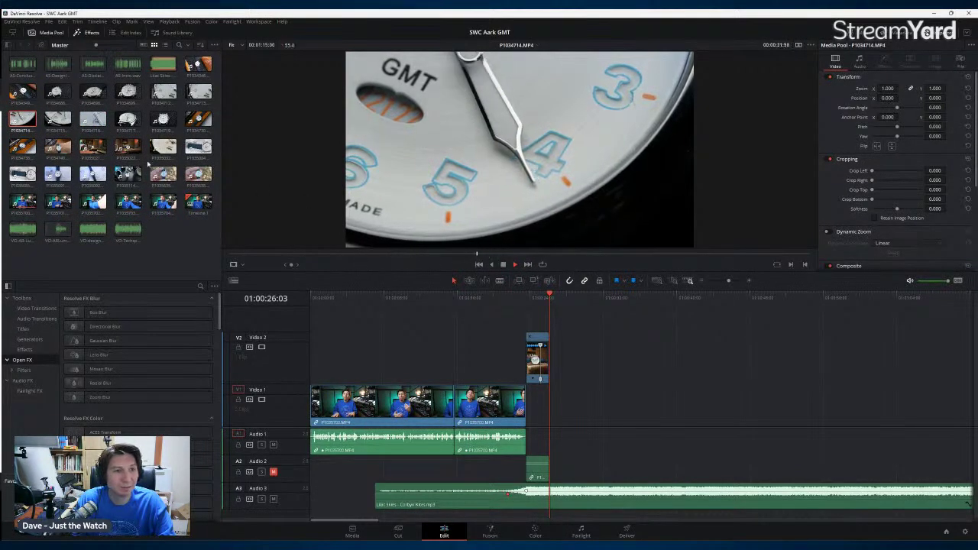
left_click(162, 92)
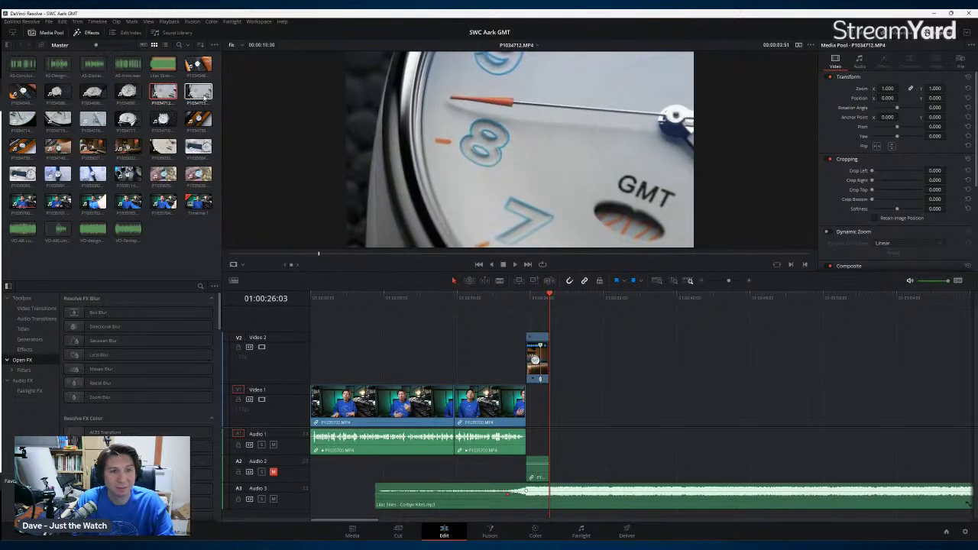
mouse_move(203, 97)
left_click(320, 255)
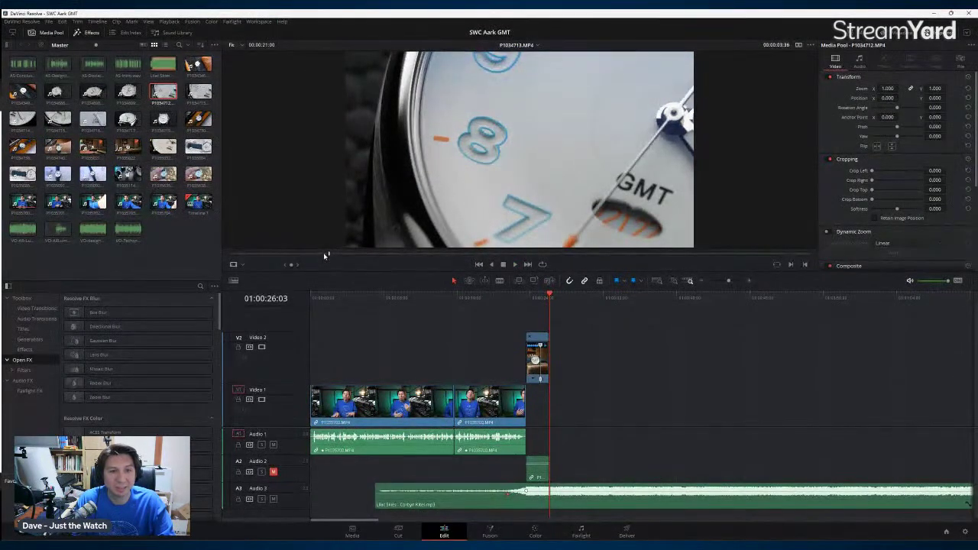
key("space")
Step: Mark a section of rotating-watch clip P1034699.MP4 starting at about 00:00:29:27 and place it on Video 2 directly after the desk shot
left_click(127, 92)
key("space")
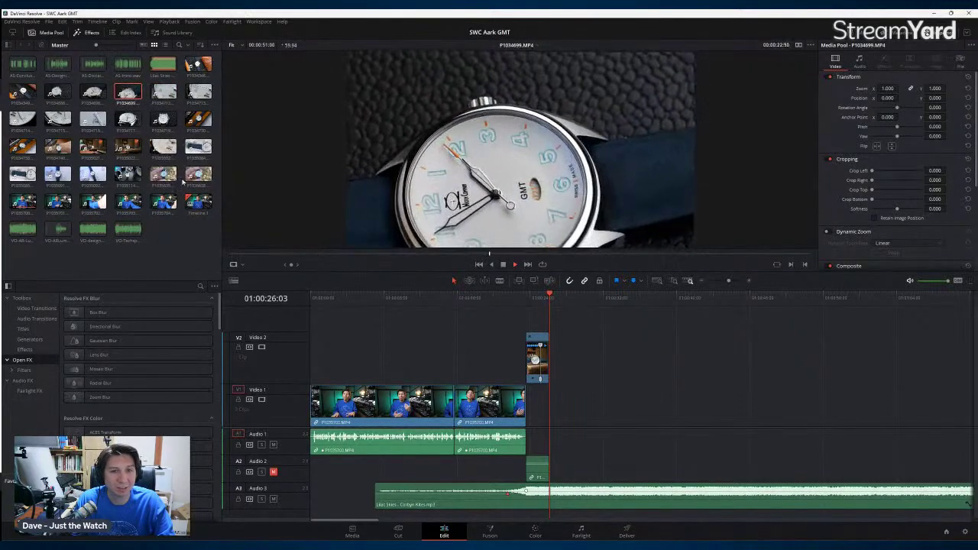
left_click(93, 91)
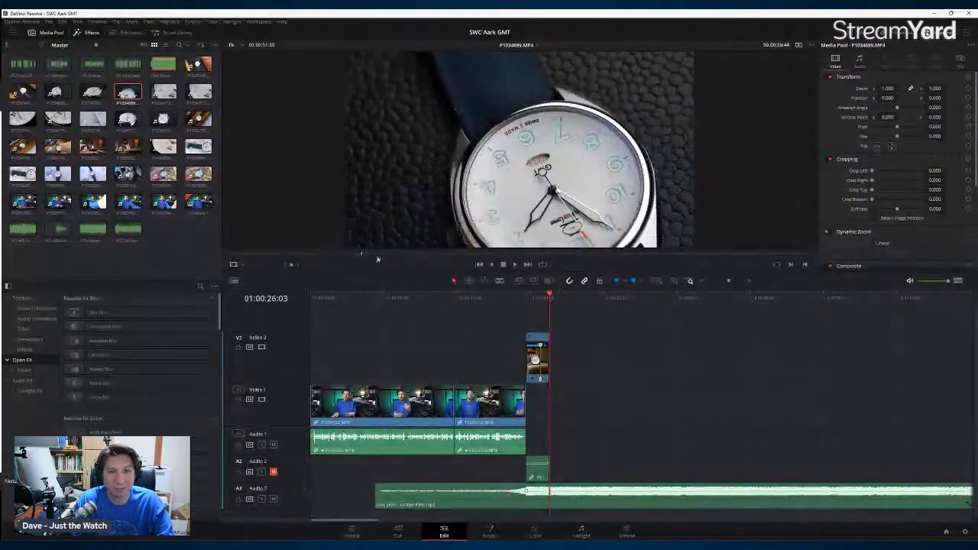
left_click(448, 252)
left_click_drag(495, 249, 569, 240)
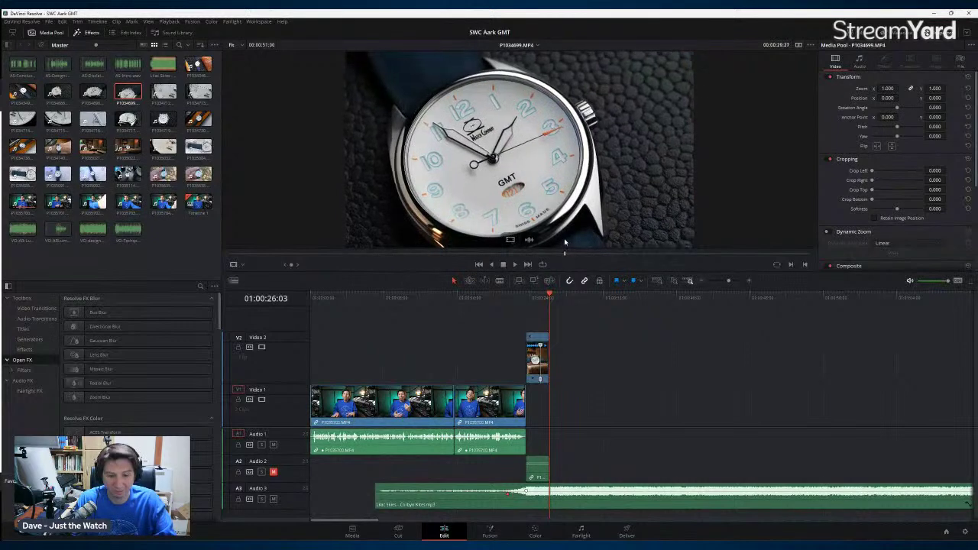
key("o")
left_click_drag(580, 207, 551, 362)
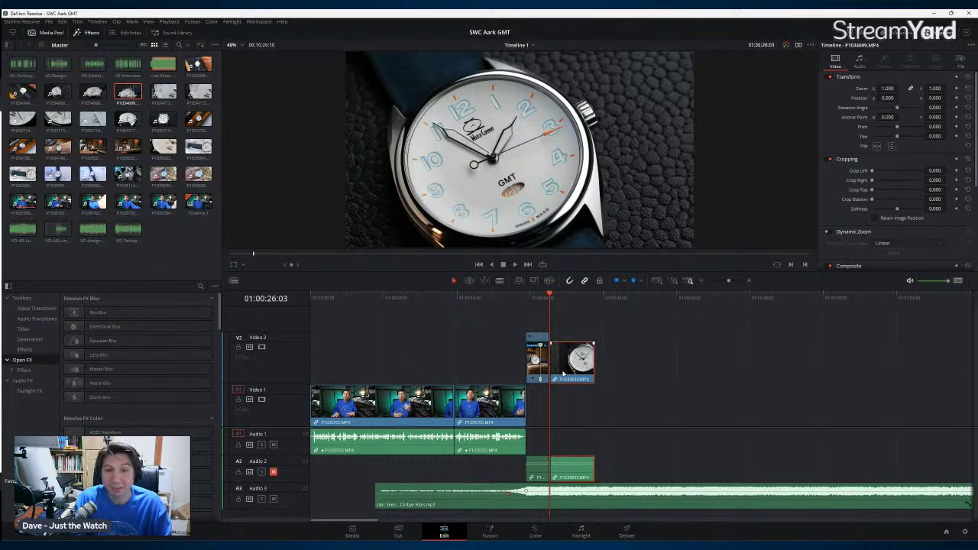
Step: Keyframe the rotating-watch clip's zoom and position at 01:00:26:03, set zoom 1.520 and position Y 89 at 01:00:29:01, and trim its end there
left_click(956, 88)
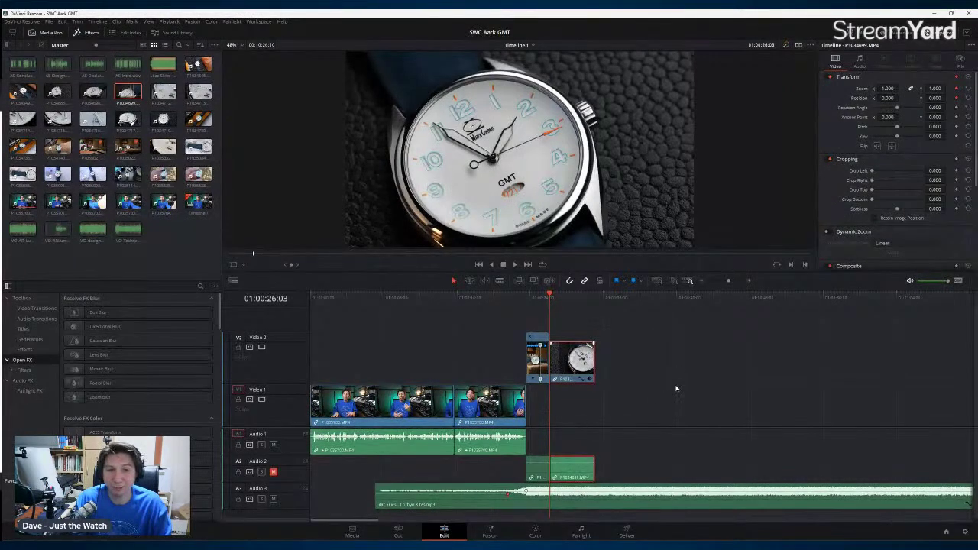
key("space")
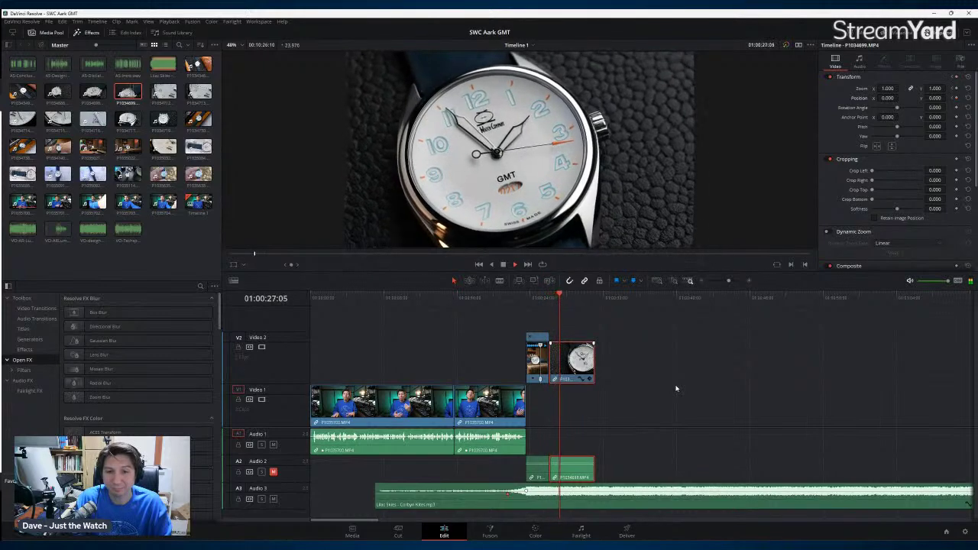
key("space")
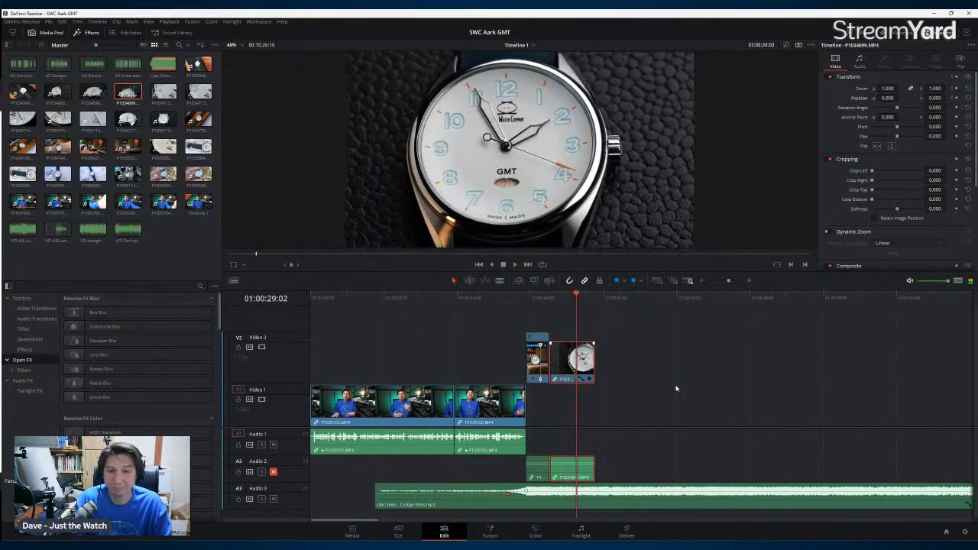
key("Left")
mouse_move(887, 88)
left_mouse_down()
mouse_move(900, 88)
mouse_move(887, 89)
left_mouse_up()
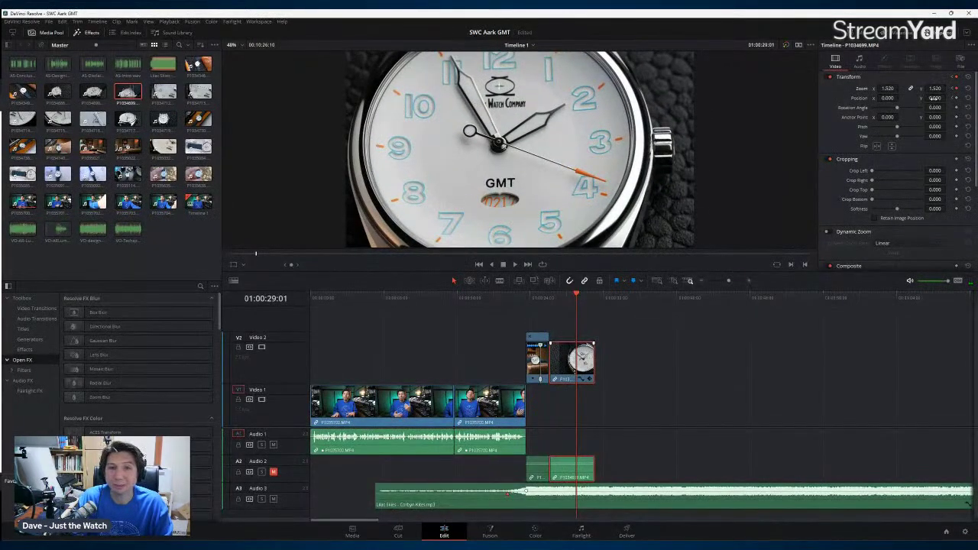
left_click_drag(928, 98, 948, 98)
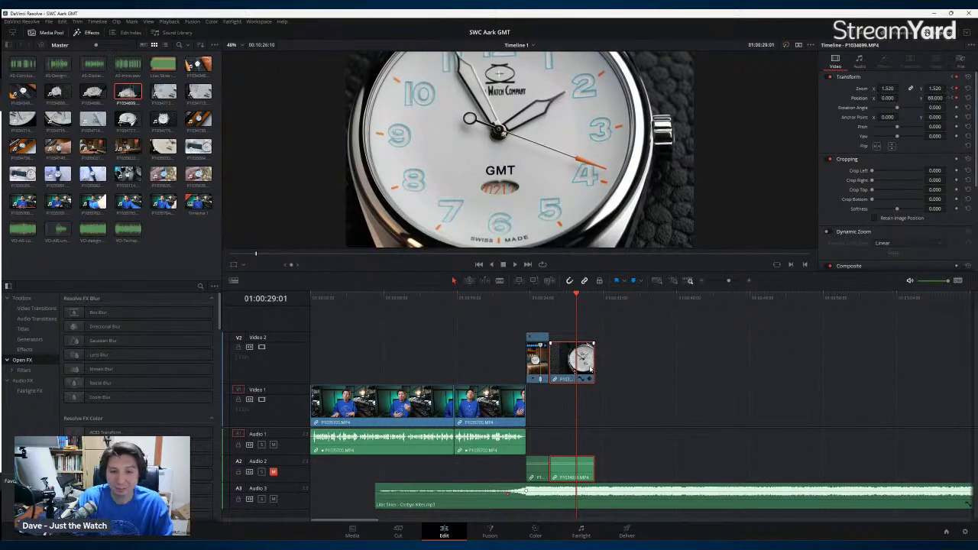
left_click_drag(589, 370, 574, 370)
left_click(541, 330)
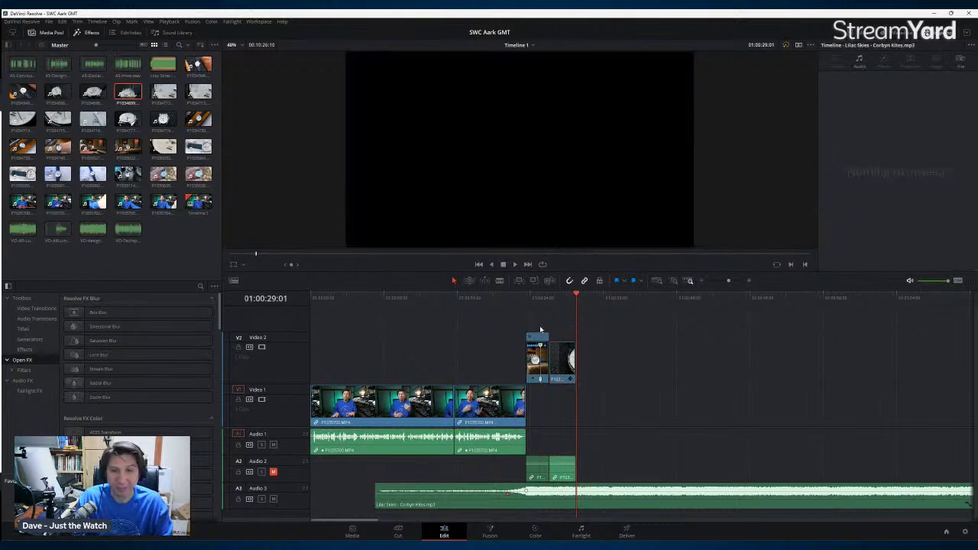
Step: Replay the desk shot and the rotating-watch clip against the music several times, starting around 01:00:23:14
left_click(541, 297)
key("space")
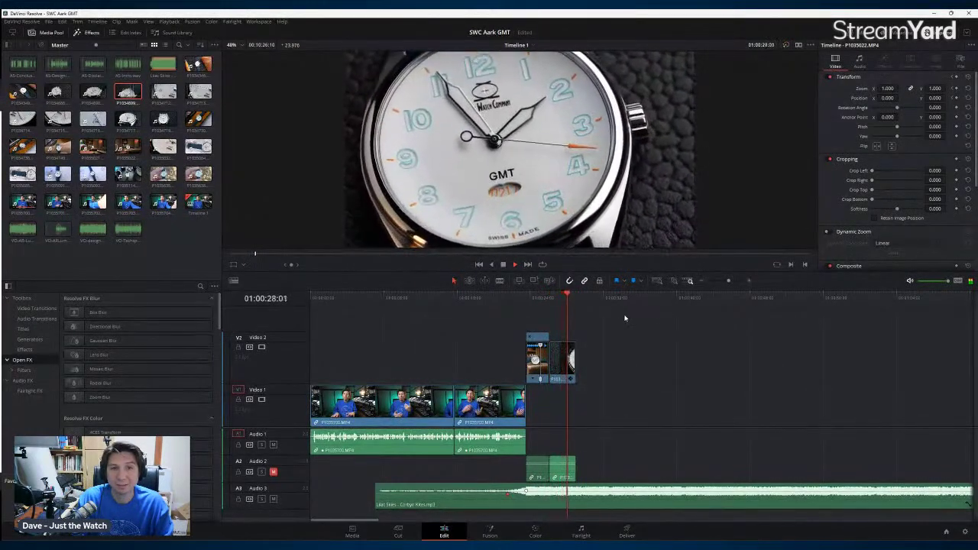
left_click(524, 298)
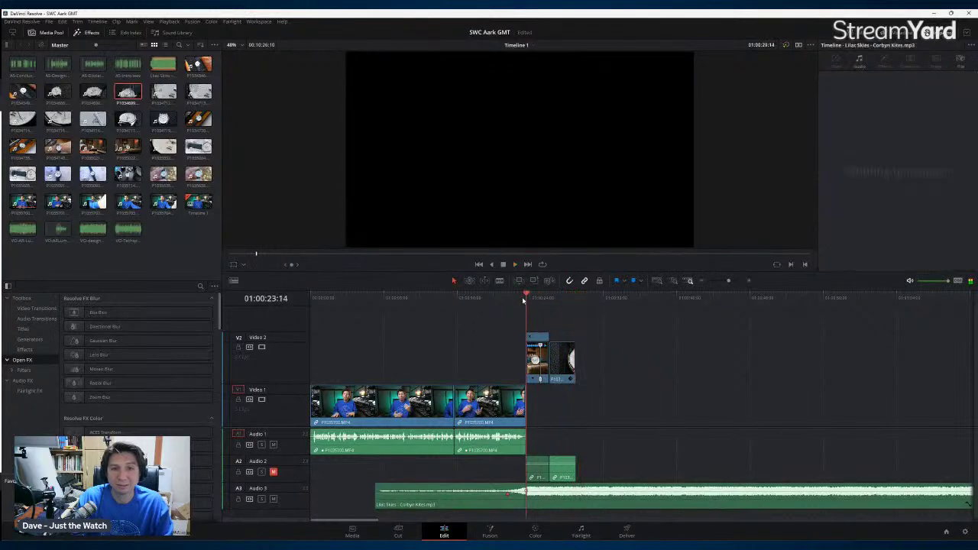
key("shift+Left")
key("space")
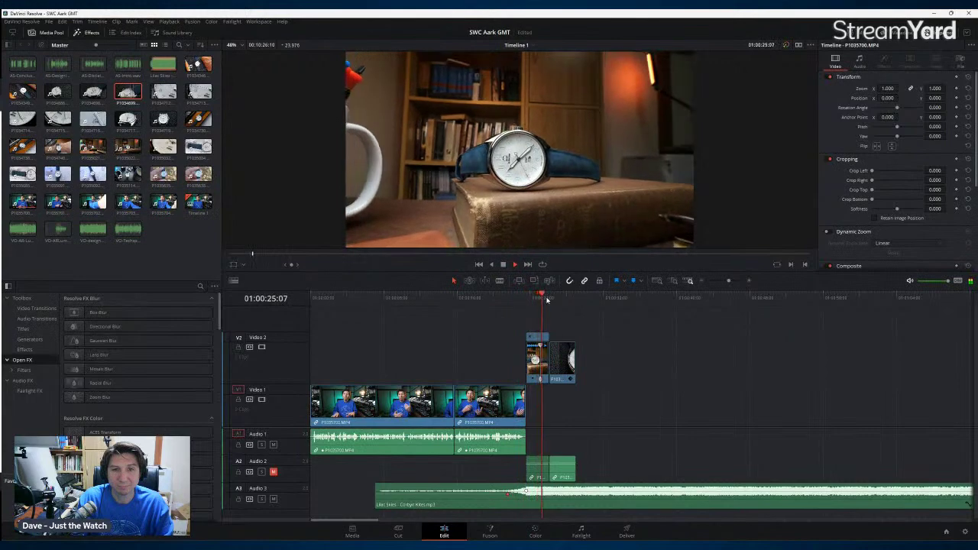
key("space")
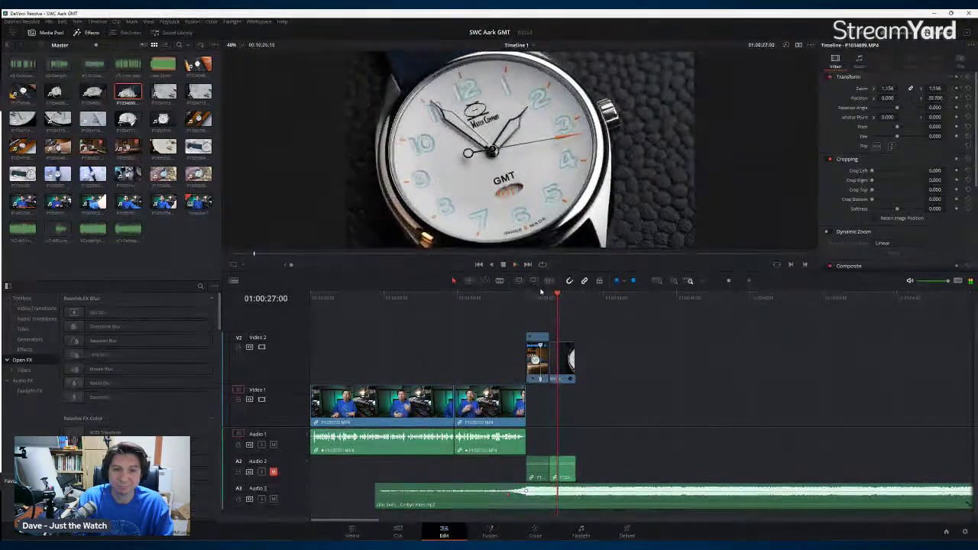
left_click(535, 298)
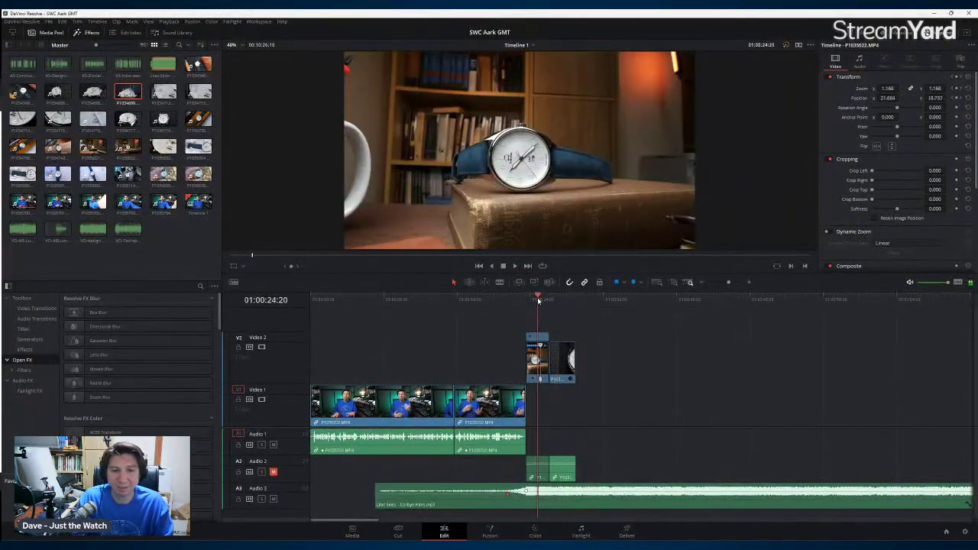
left_click(527, 298)
key("space")
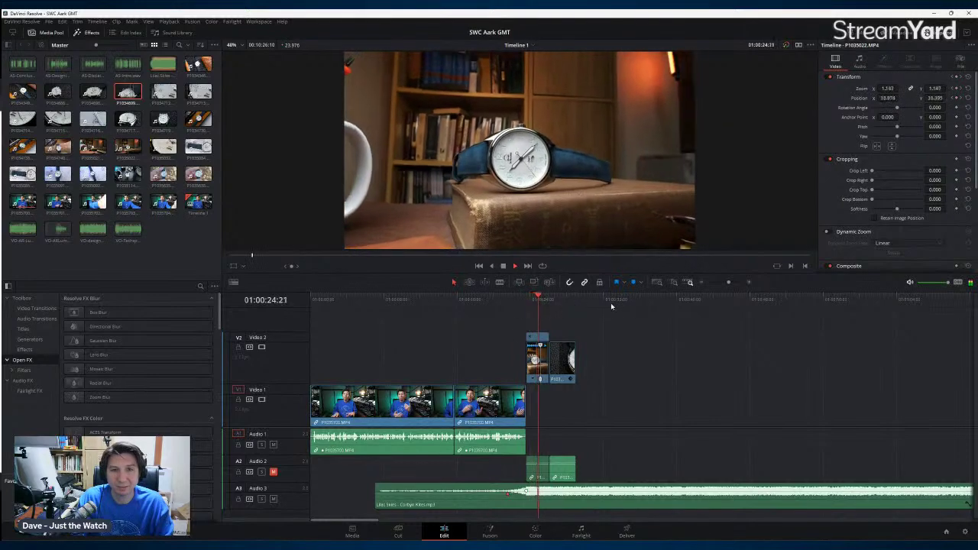
key("space")
Step: Roll the cut between the desk shot and the rotating-watch clip back to 01:00:26:01, using the music waveform as reference
left_click_drag(728, 282, 738, 282)
left_click_drag(410, 299, 458, 304)
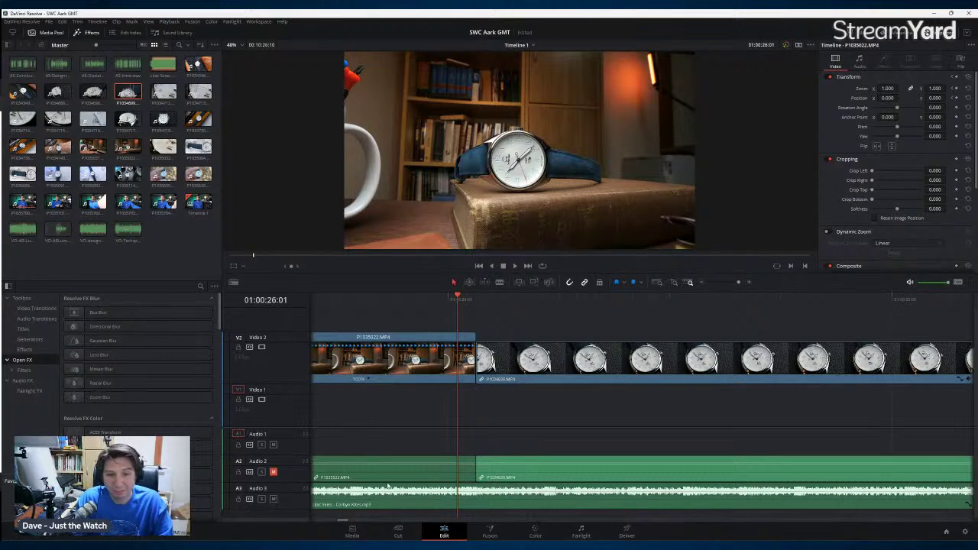
left_click_drag(304, 484, 284, 535)
scroll(489, 443, "down", 2)
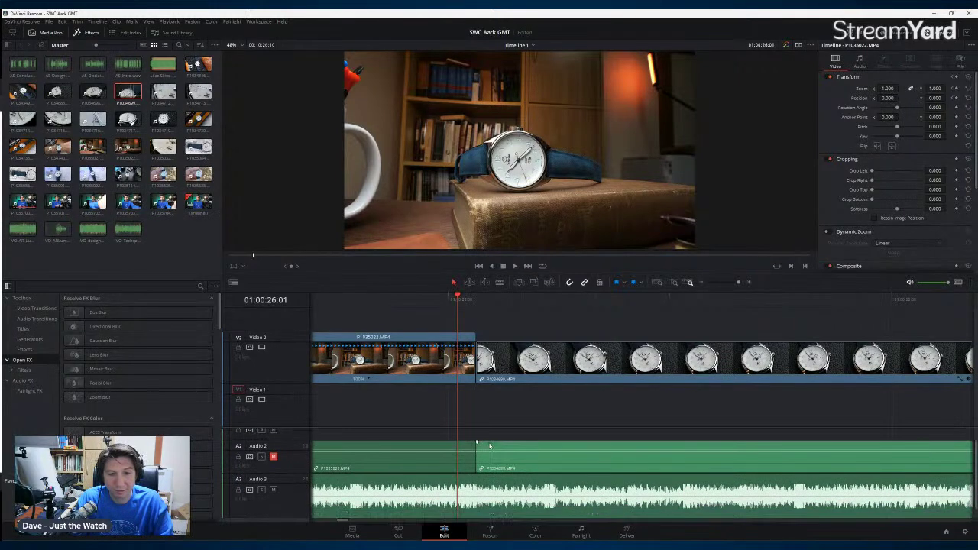
key("Right")
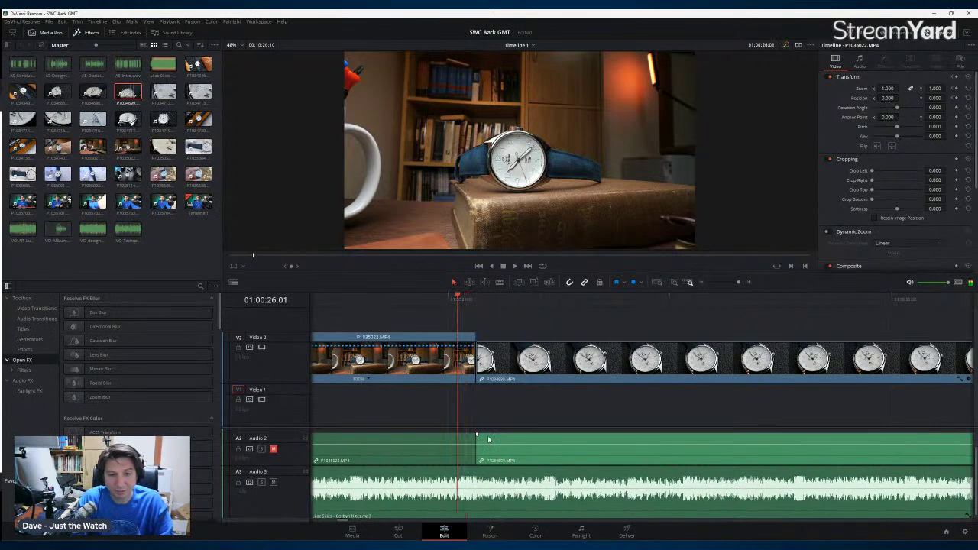
key("Left")
left_click(489, 442)
left_click_drag(489, 443, 469, 443)
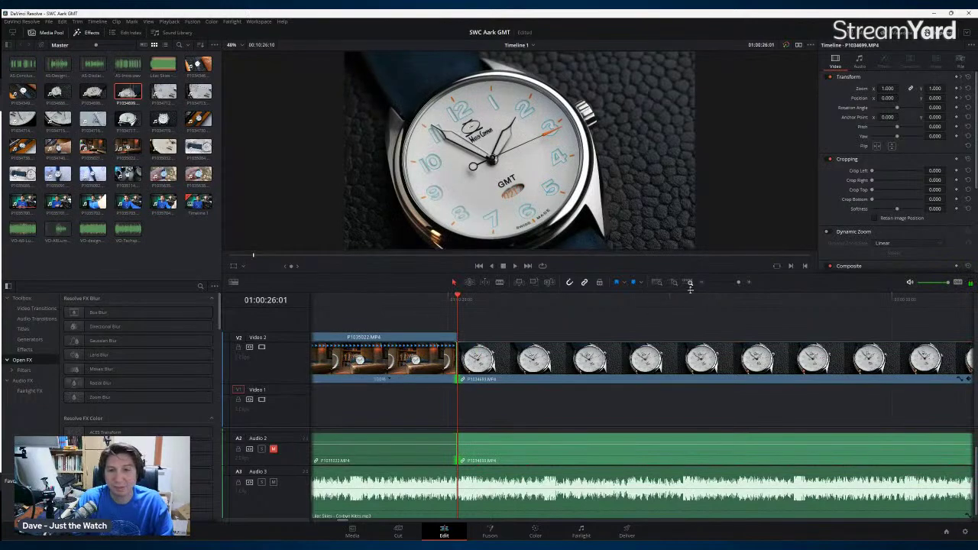
Step: Play the two B-roll shots from the start of the desk shot to check the adjusted cut against the music
left_click(740, 284)
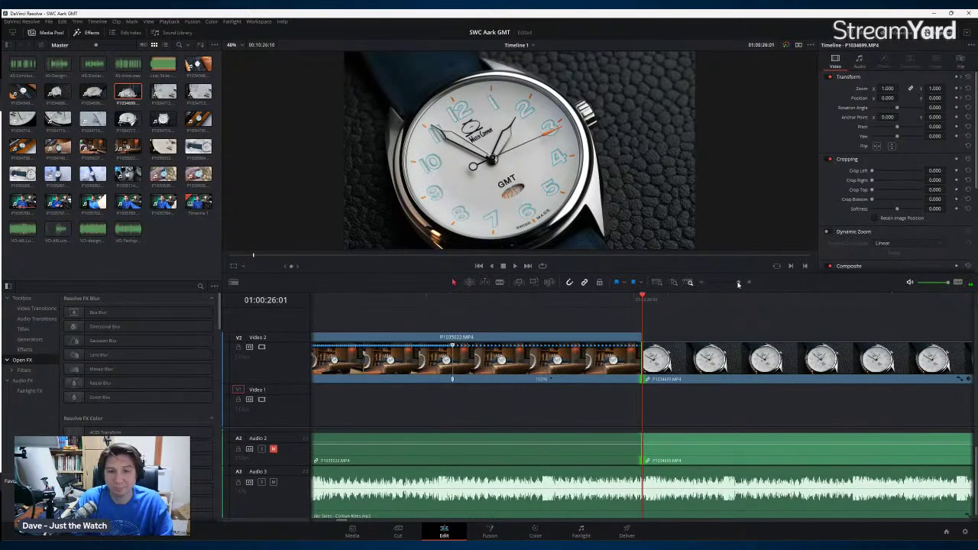
left_click_drag(738, 283, 733, 283)
key("Up")
key("space")
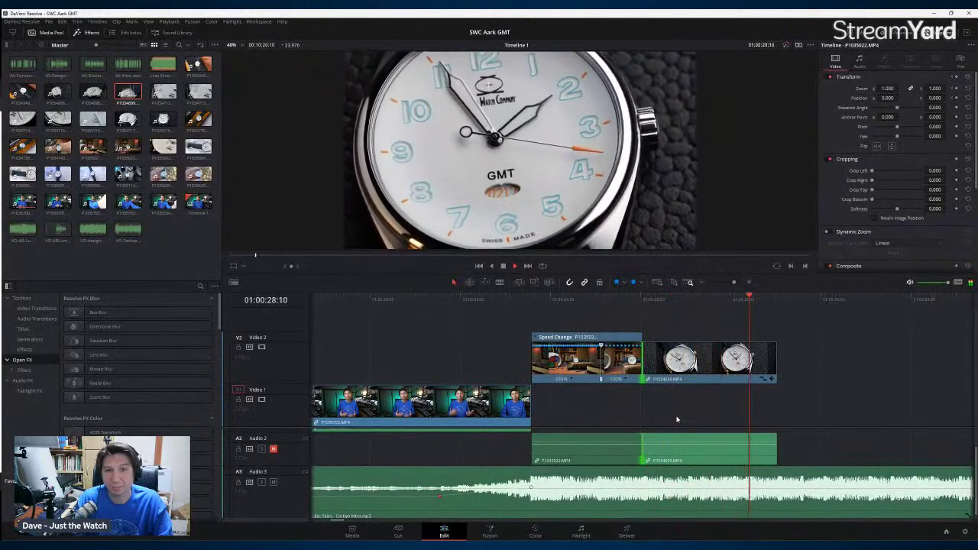
key("space")
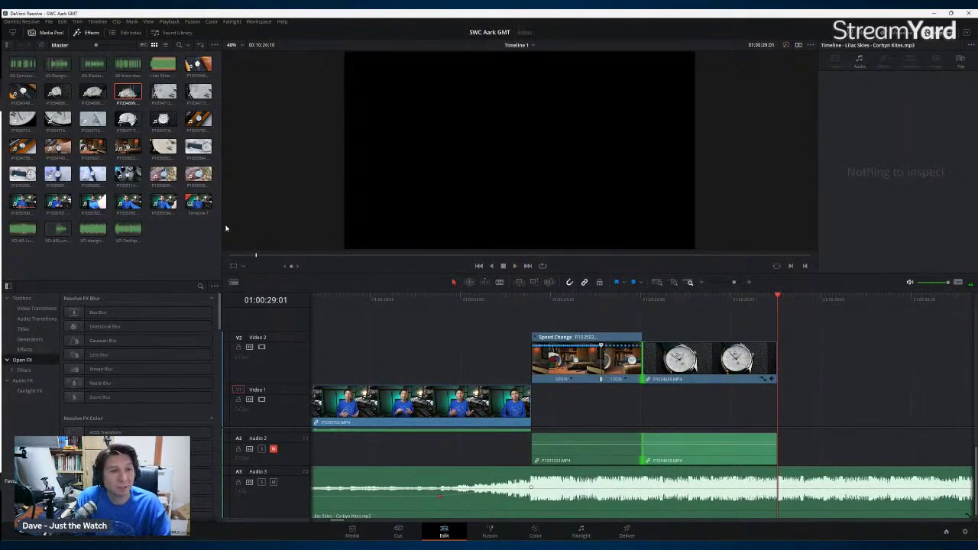
Step: Skim P1035085.MP4, mark a section of the blue-strap watch shot, and place it on Video 2 at 01:00:29:01 after the rotating-watch clip
left_click(22, 175)
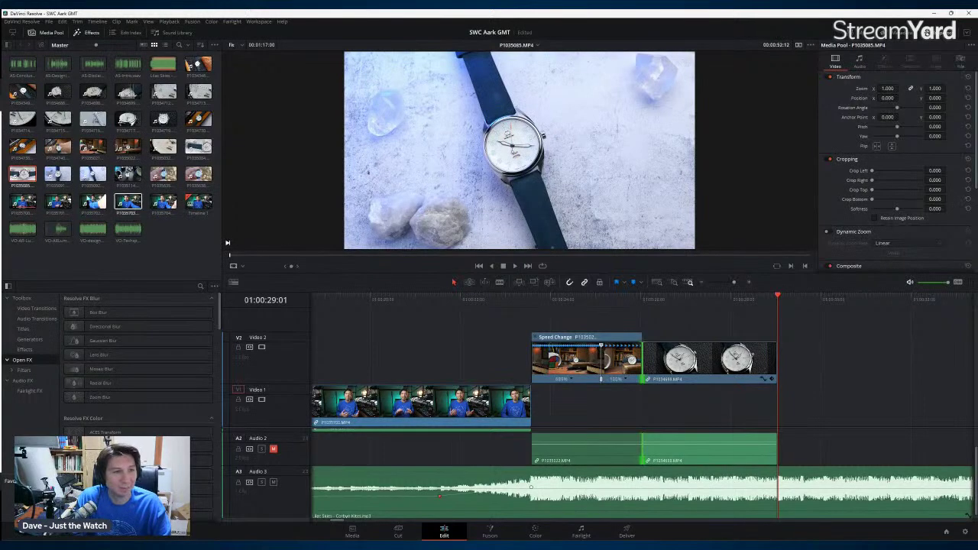
left_click(302, 256)
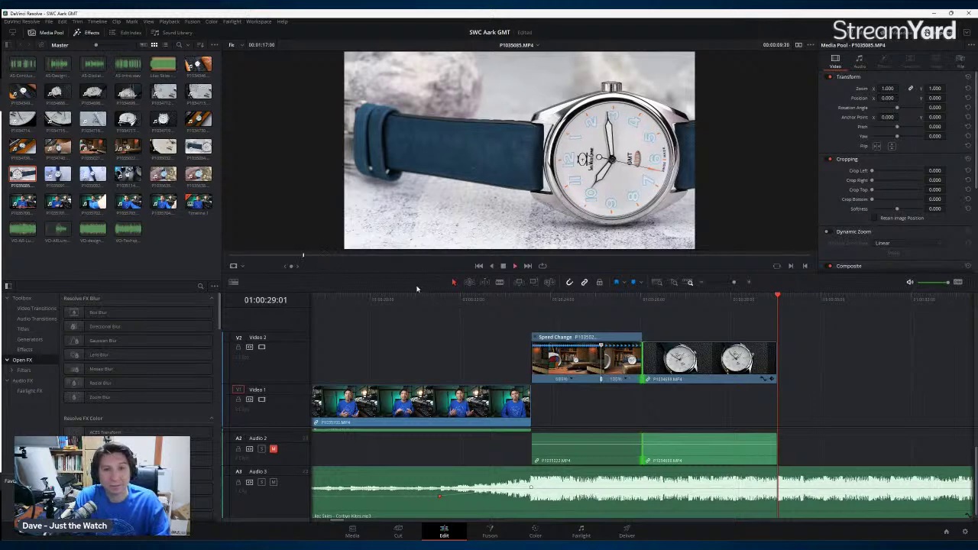
left_click(346, 258)
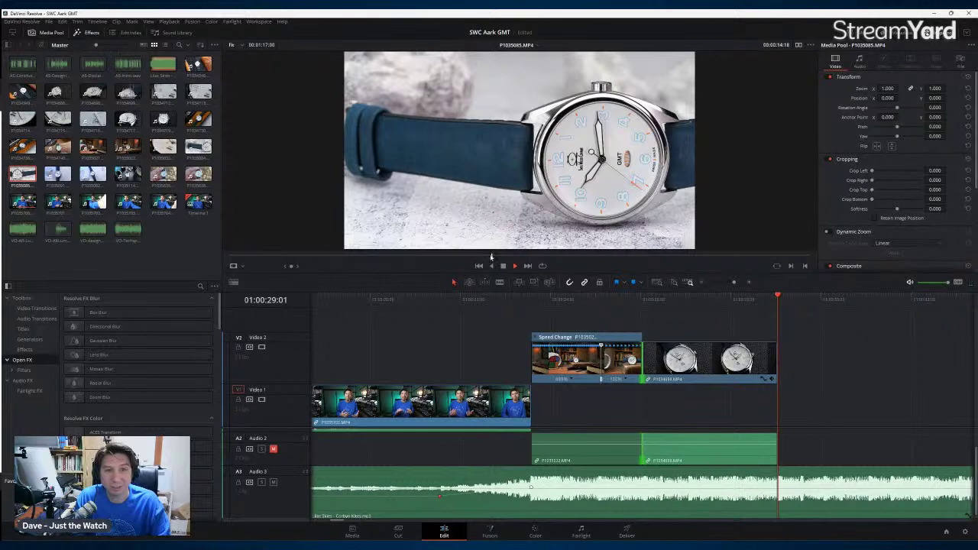
key("space")
left_click(446, 256)
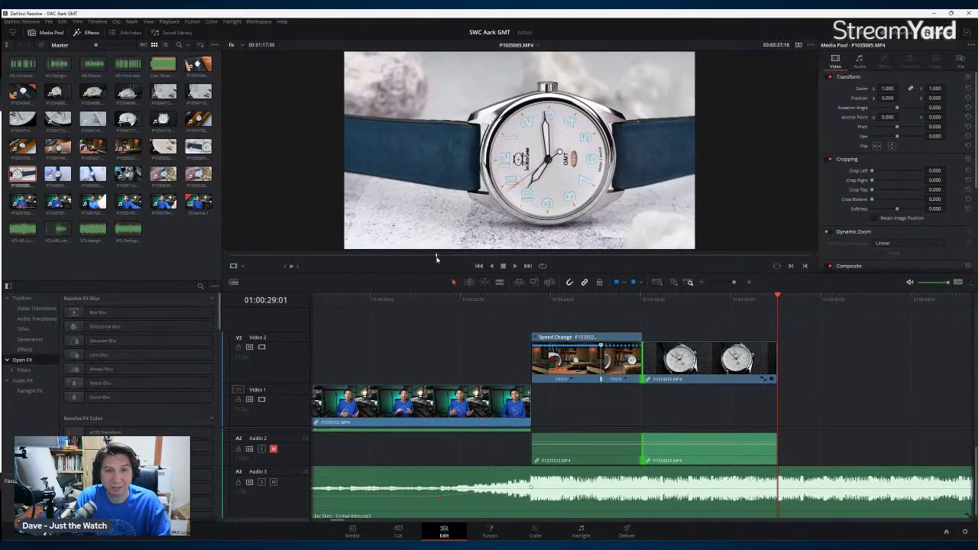
left_click(447, 257)
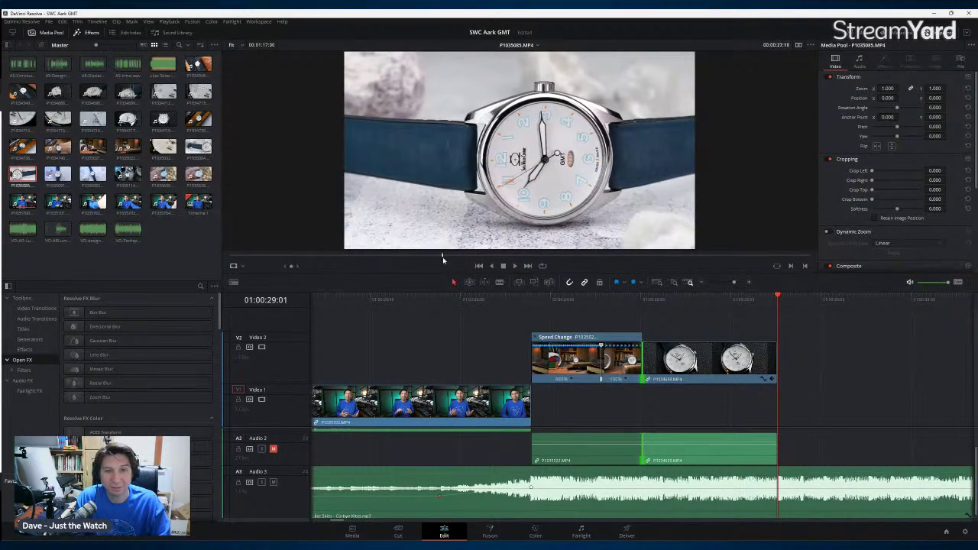
left_click(458, 256)
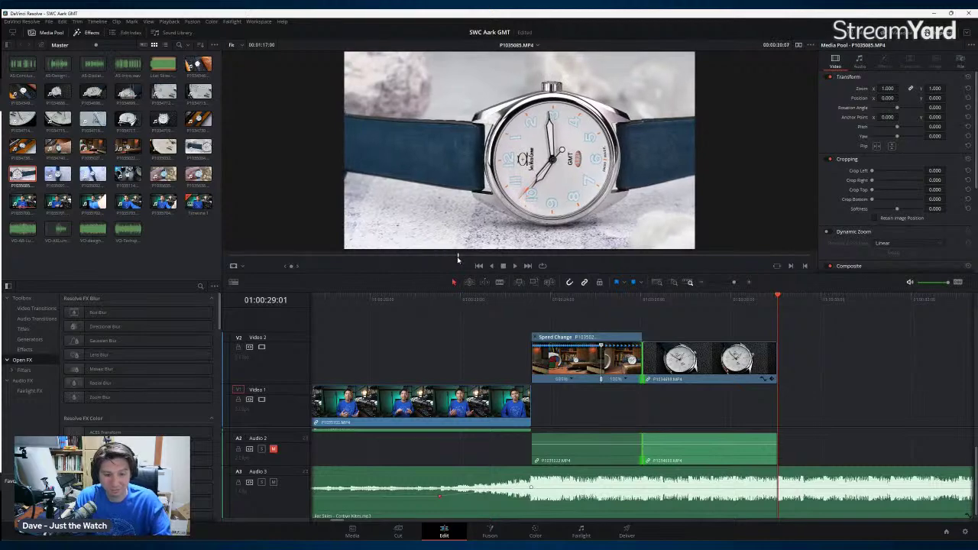
key("F12")
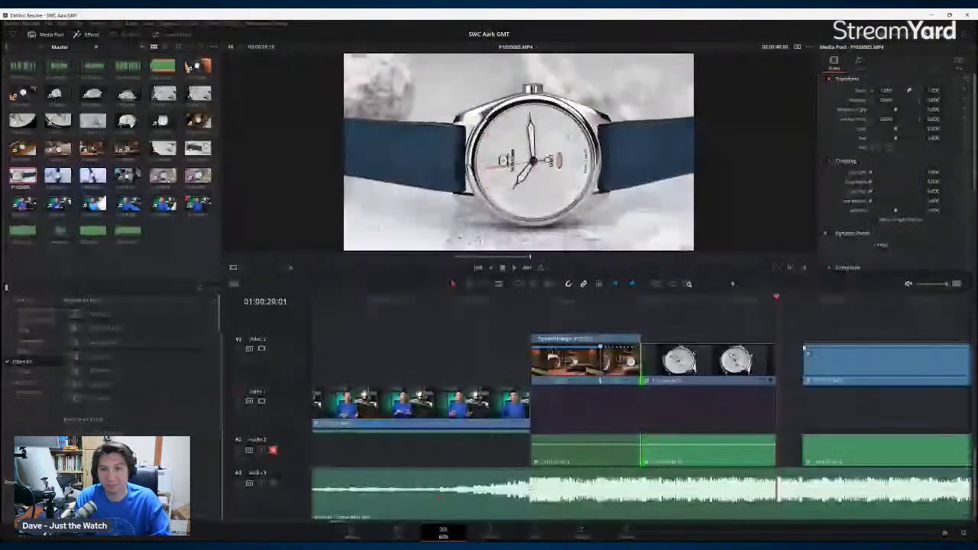
Step: Play the transition from the rotating-watch clip into the blue-strap watch shot to check it against the music
left_click(753, 299)
key("space")
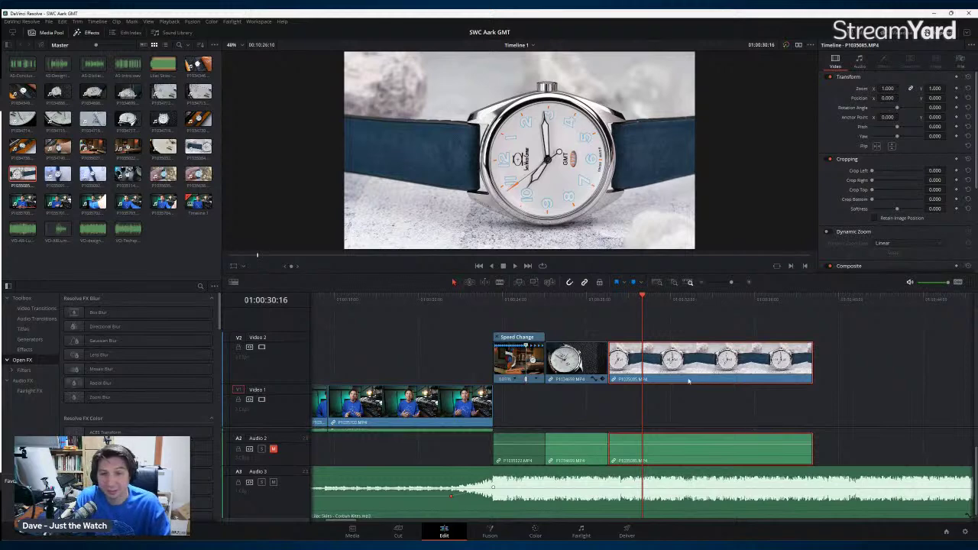
left_click(598, 304)
key("space")
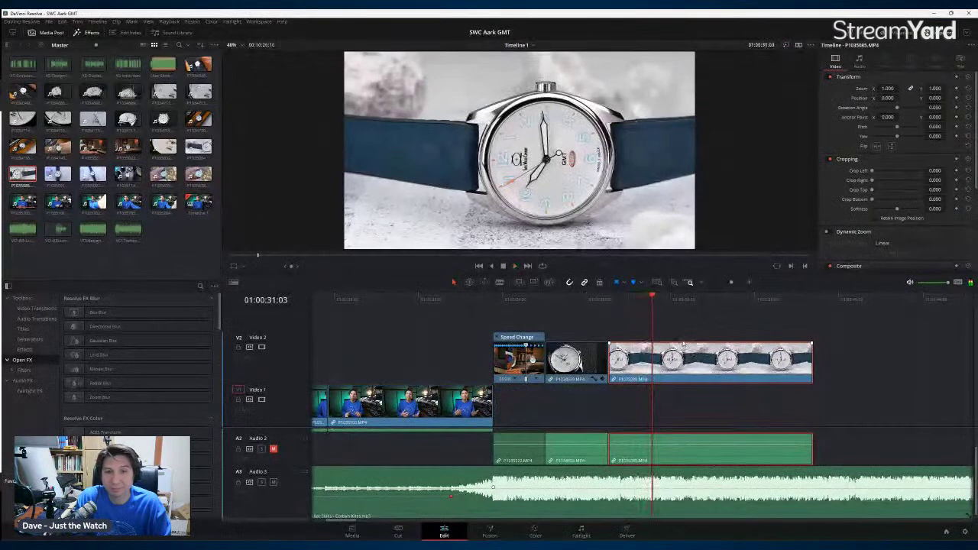
key("space")
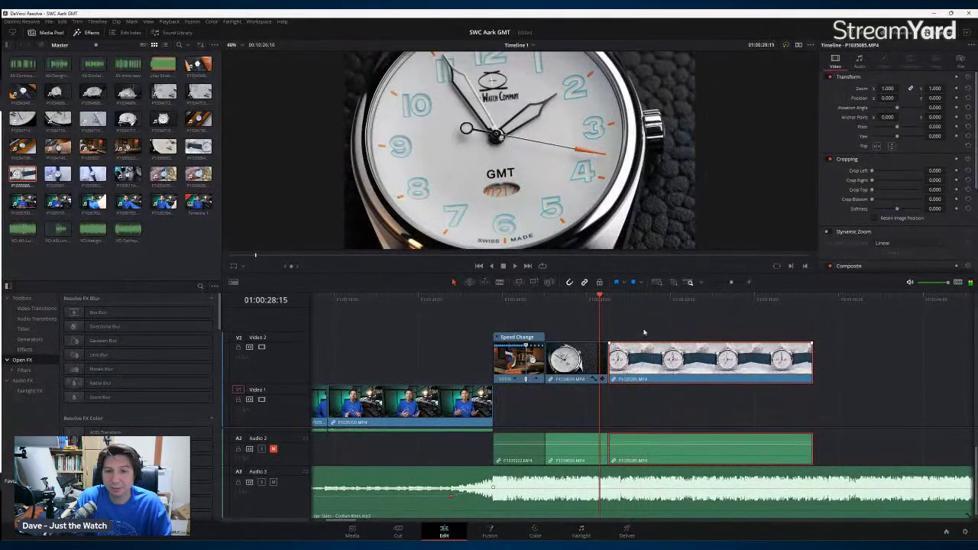
Step: Set the blue-strap watch shot's zoom to 1.120 and its position to X -87, Y 47
left_click(618, 303)
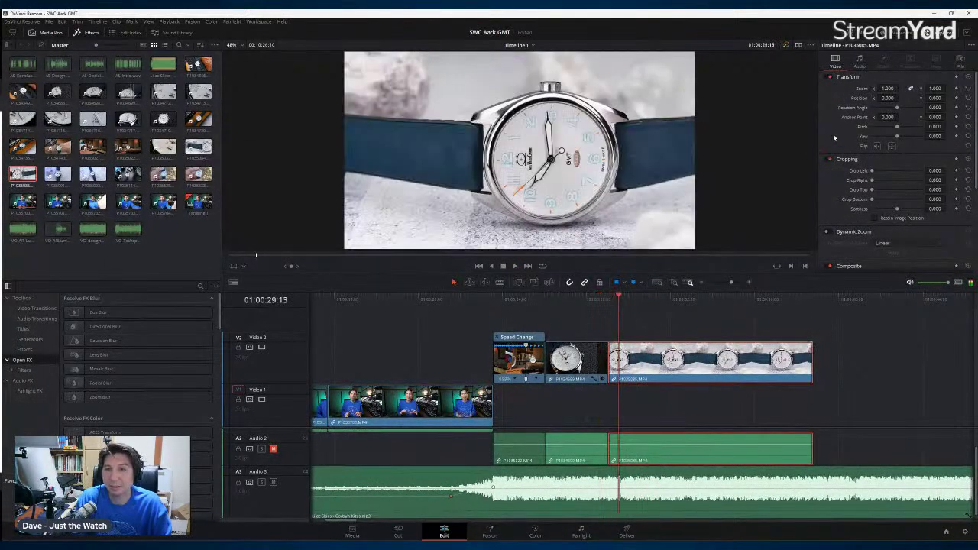
left_click_drag(887, 89, 946, 98)
left_click(595, 330)
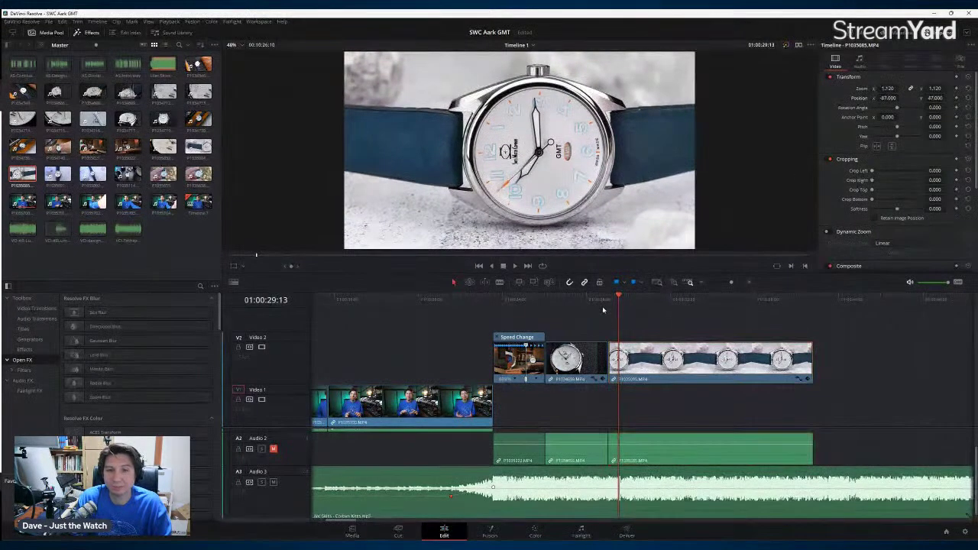
Step: Play the blue-strap watch shot to find its cut point, split it at 01:00:31:12 and delete the remainder
key("space")
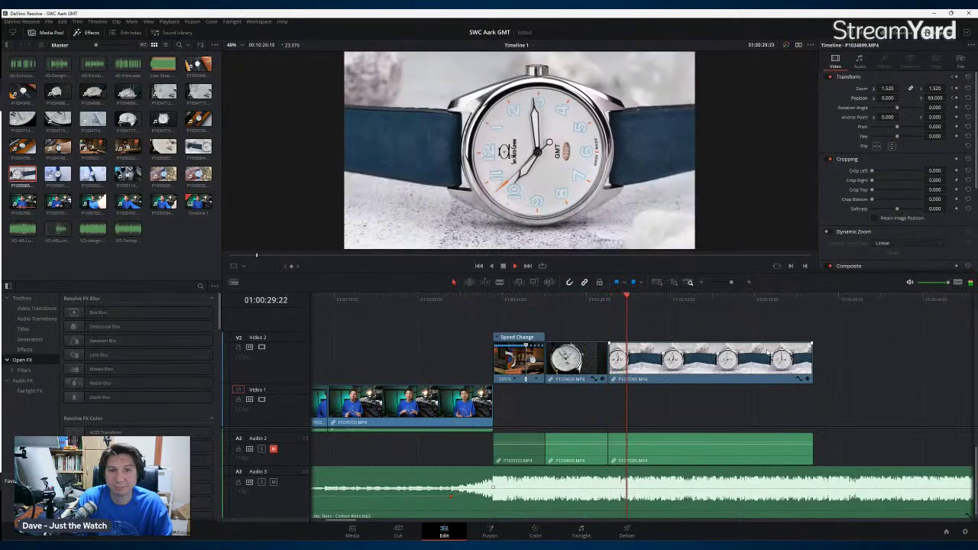
key("space")
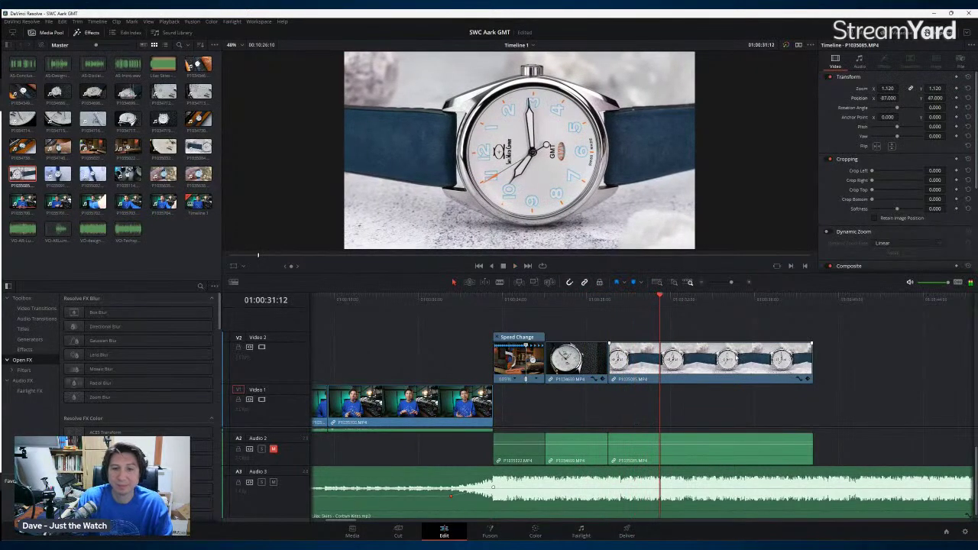
left_click(682, 369)
key("ctrl+b")
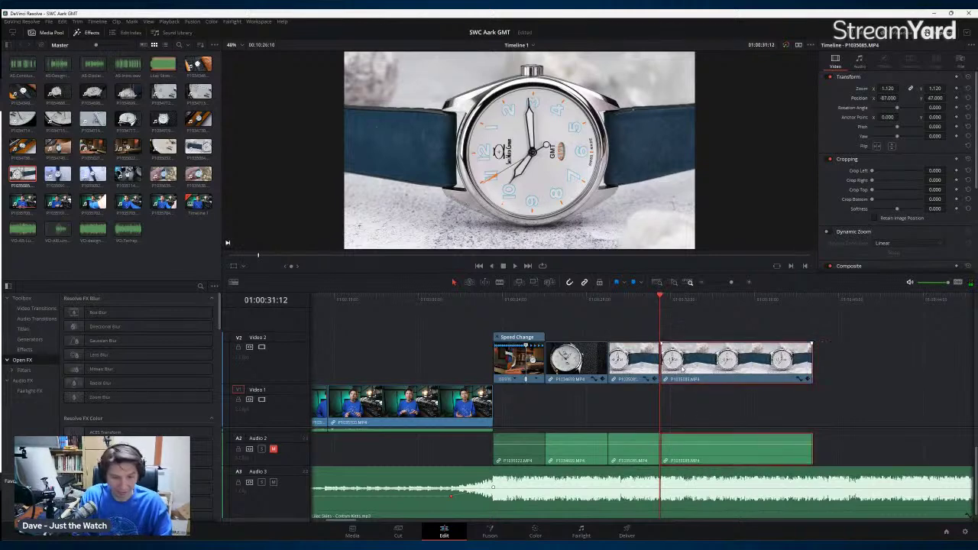
key("Delete")
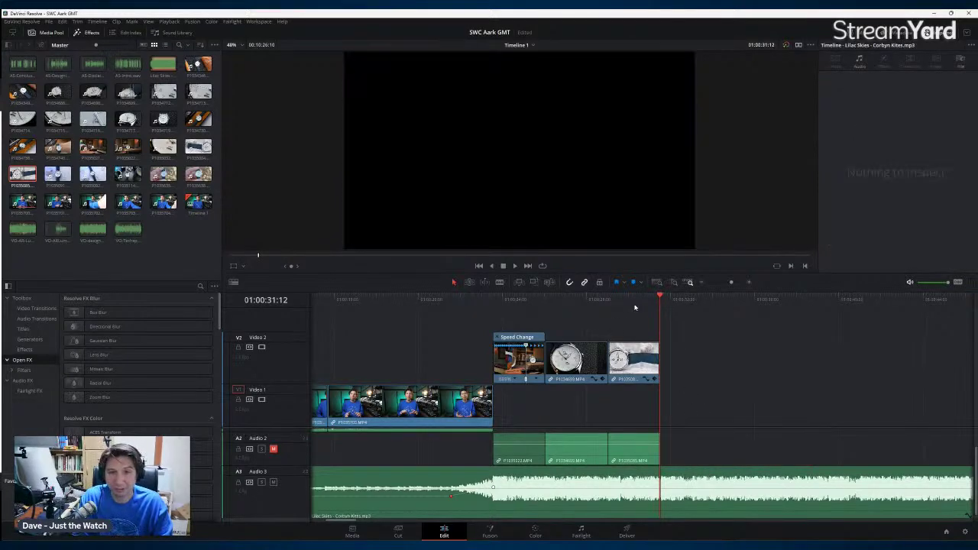
Step: Move the next talking-head clip on Video 1 back so it starts at 01:00:31:12, right at the end of the B-roll sequence
key("Up")
key("Up")
key("Up")
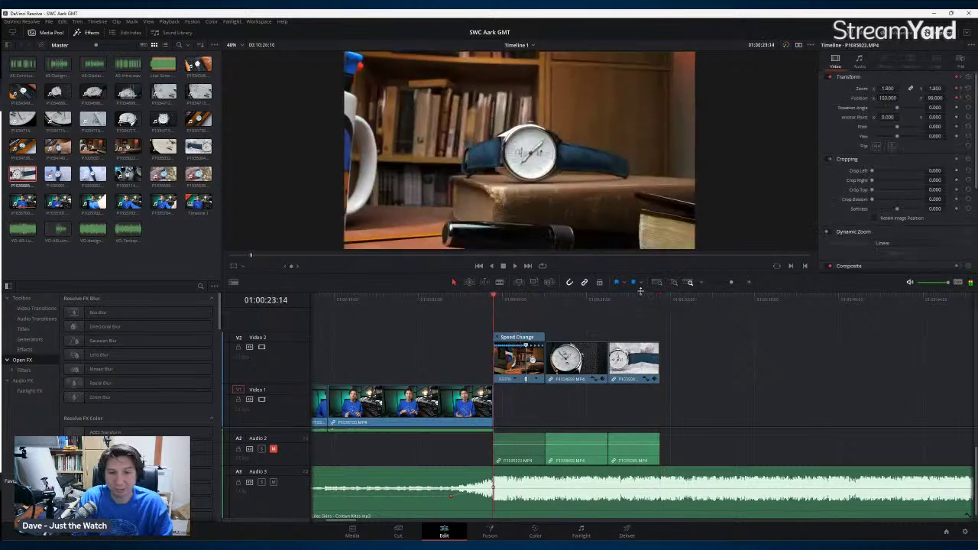
left_click_drag(730, 283, 723, 285)
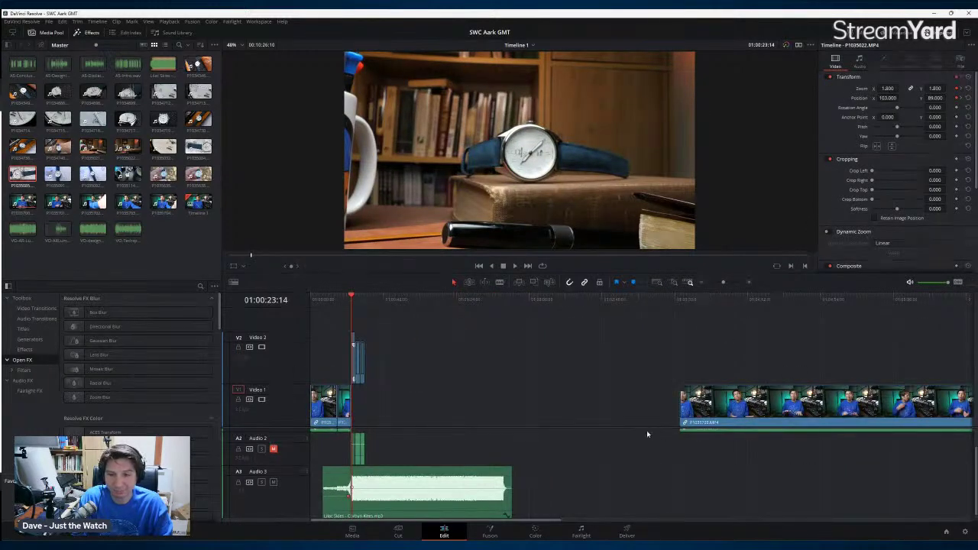
left_click_drag(647, 429, 648, 395)
left_click_drag(286, 392, 288, 433)
left_click_drag(677, 408, 382, 433)
left_click_drag(358, 300, 365, 302)
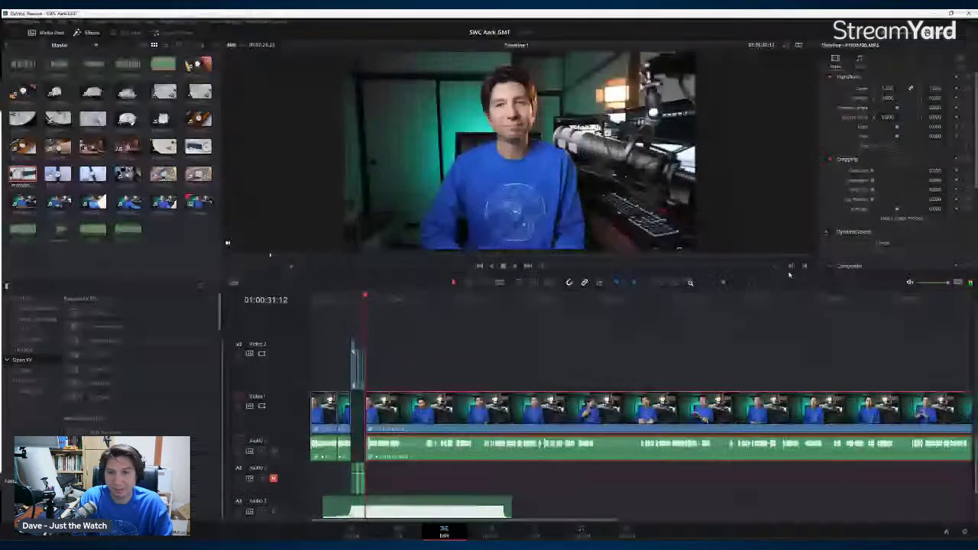
Step: Play the transition from the last watch shot into the talking-head clip to judge where the music should drop
scroll(417, 433, "down", 3)
left_click_drag(720, 283, 737, 282)
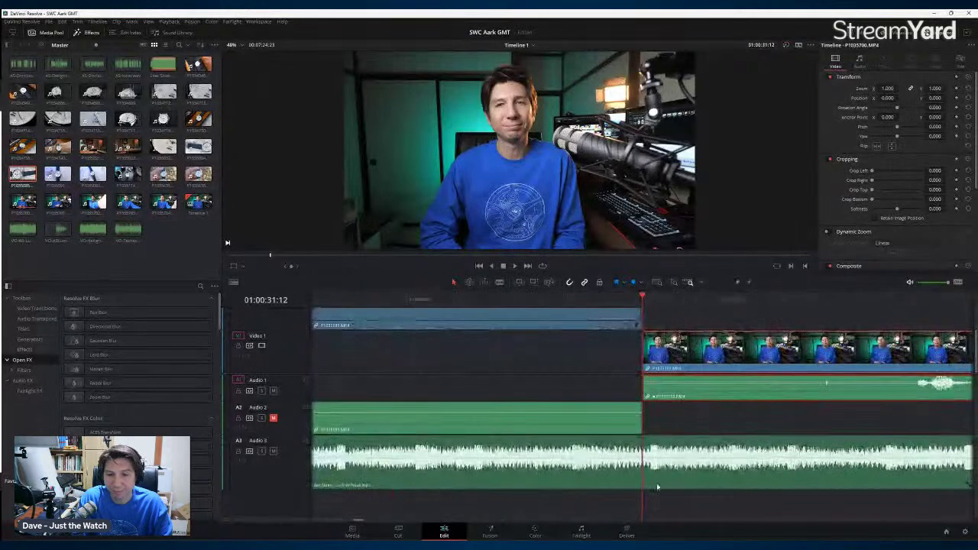
left_click(590, 299)
key("space")
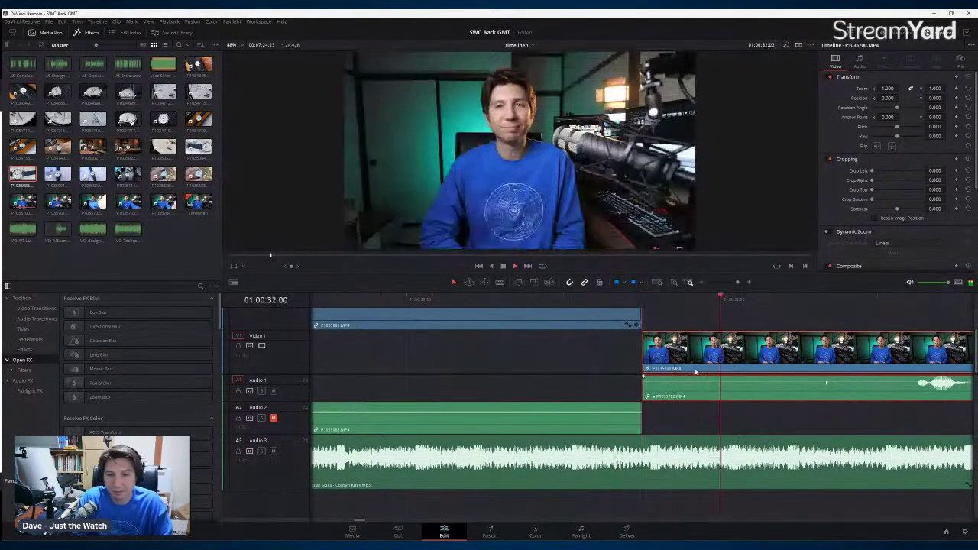
key("space")
Step: Add a zoom keyframe near the start of the talking-head clip that follows the B-roll
left_click(644, 302)
key("Right")
left_click(955, 88)
Step: Keyframe the Lilac Skies music volume at the talking-head clip's start, 01:00:31:12, and lower it to -20 at 01:00:32:01
left_click_drag(687, 298, 729, 312)
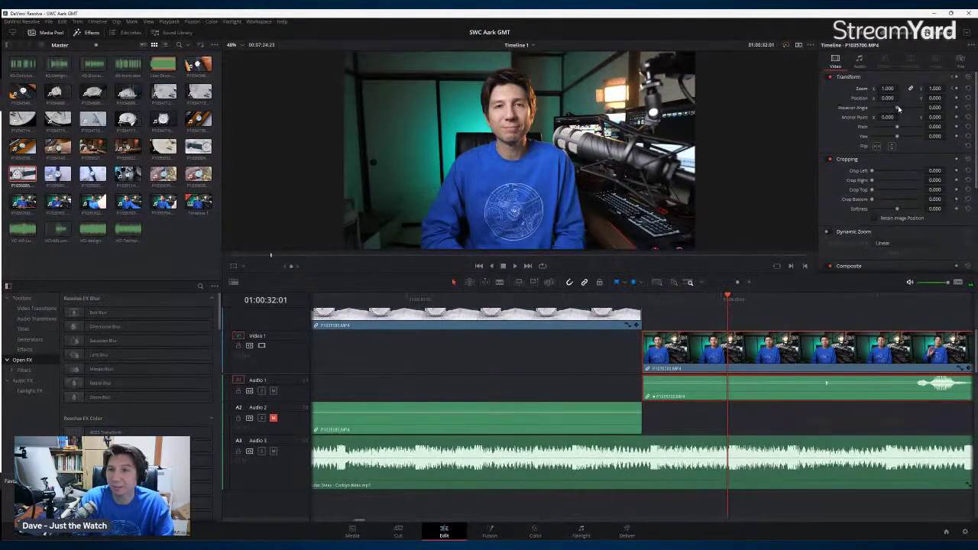
left_click(736, 451)
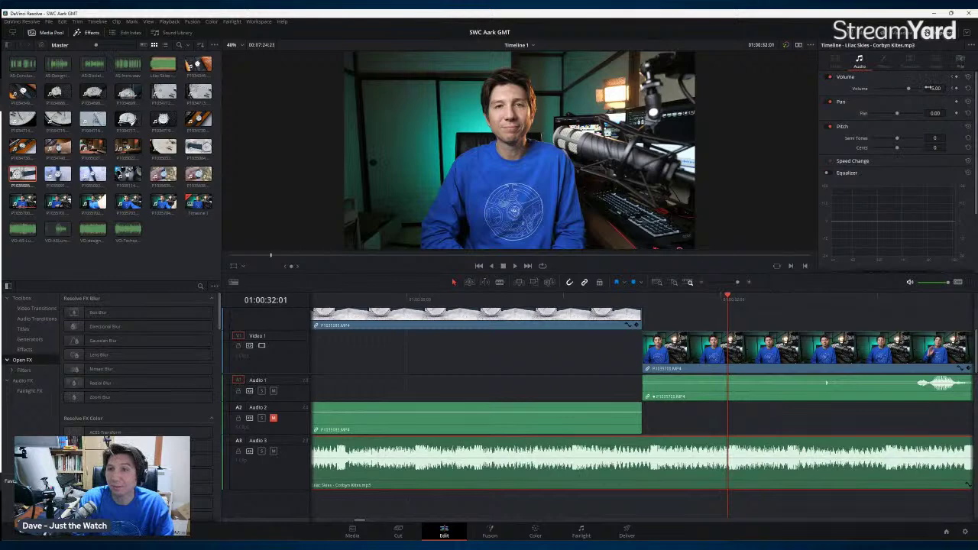
key("Up")
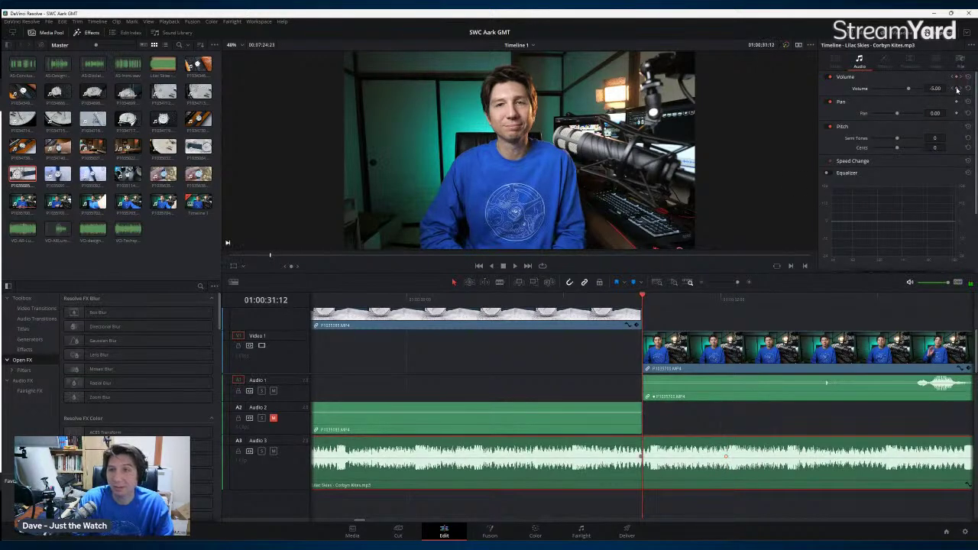
key("Down")
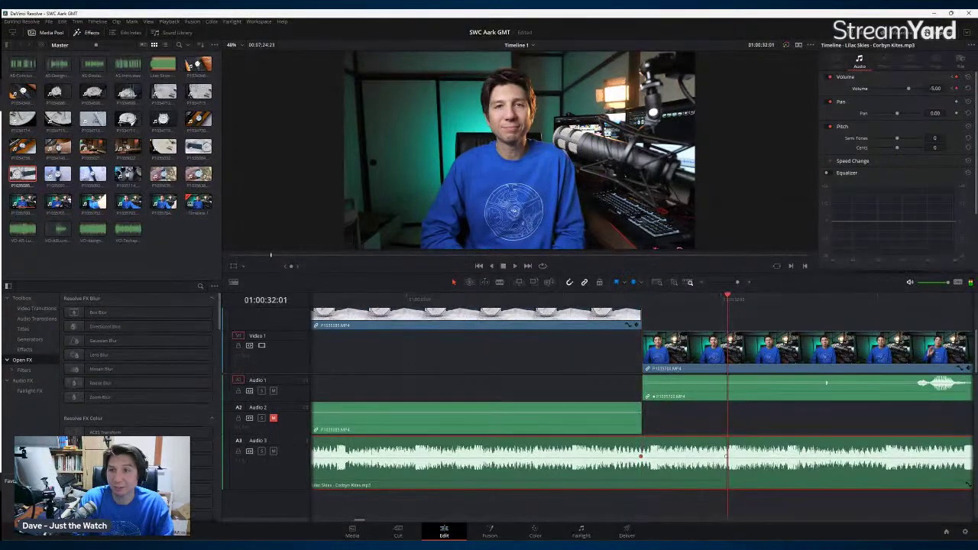
type("-20")
key("Return")
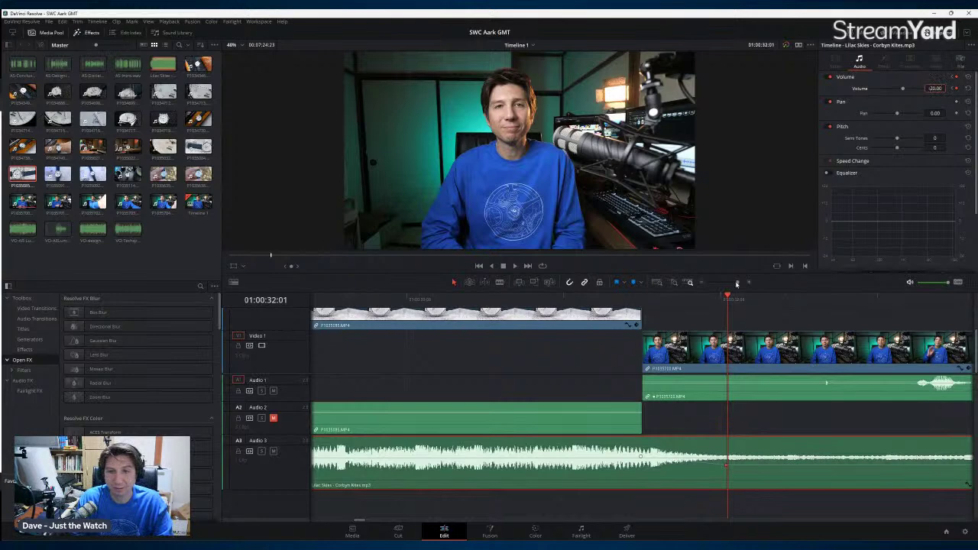
Step: Play several parts of the talking-head clip to check the speech against the lowered music
left_click_drag(737, 282, 732, 283)
key("space")
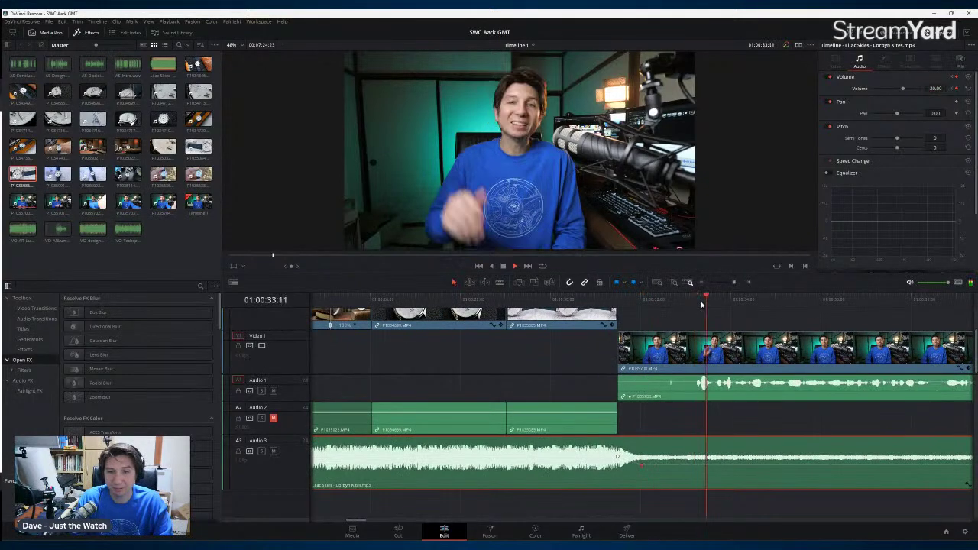
left_click_drag(732, 283, 728, 283)
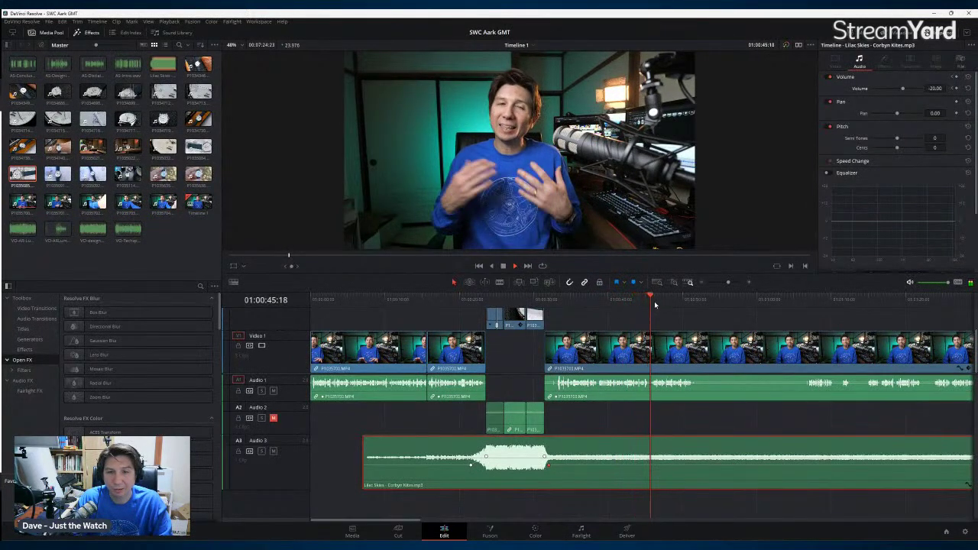
left_click(802, 301)
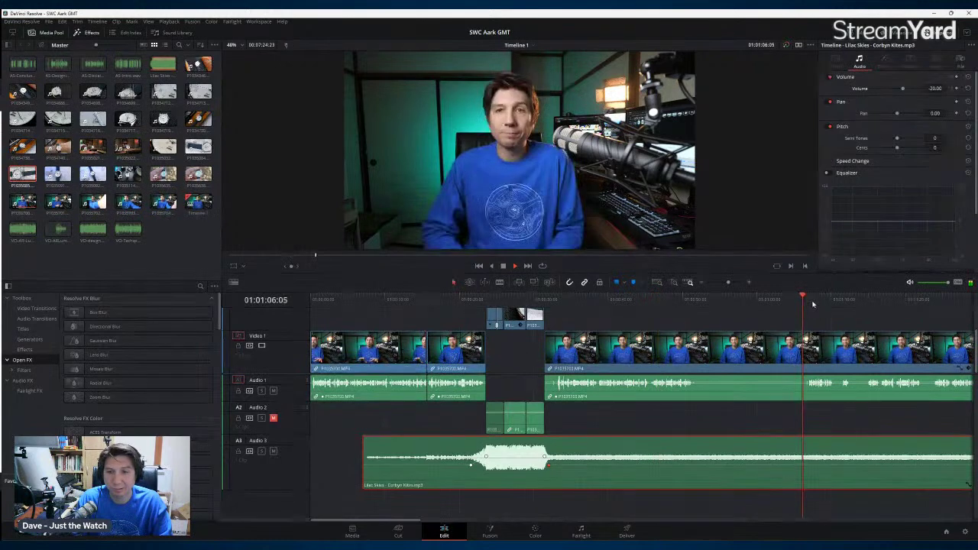
left_click(867, 302)
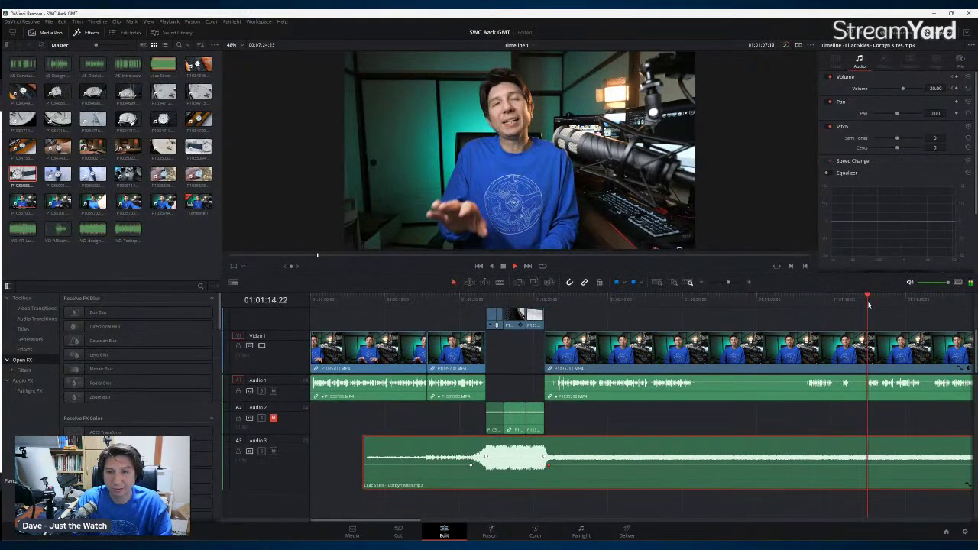
Step: Trim off the talking-head clip's opening up to 01:00:33:02 and close the resulting gap after the last watch shot
left_click(582, 302)
left_click_drag(582, 302, 555, 306)
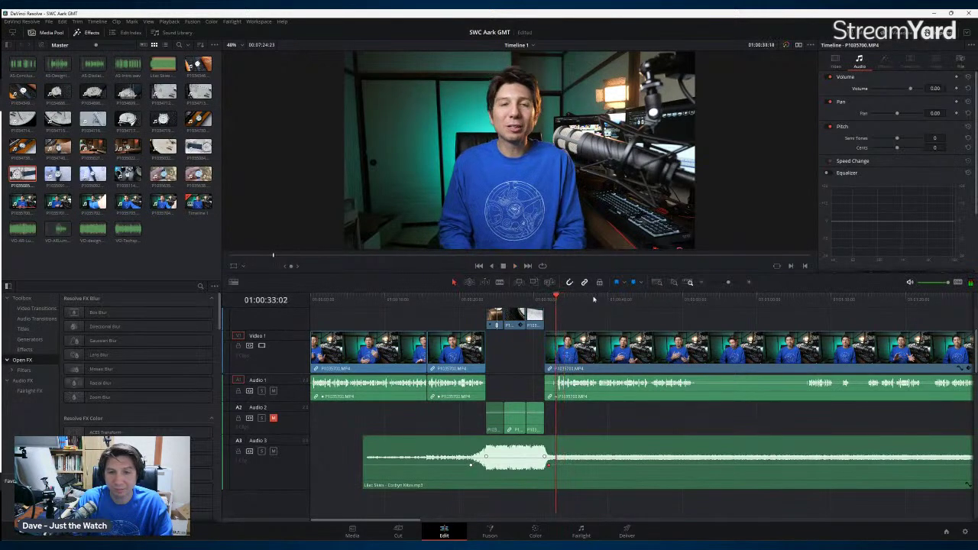
left_click_drag(729, 284, 733, 282)
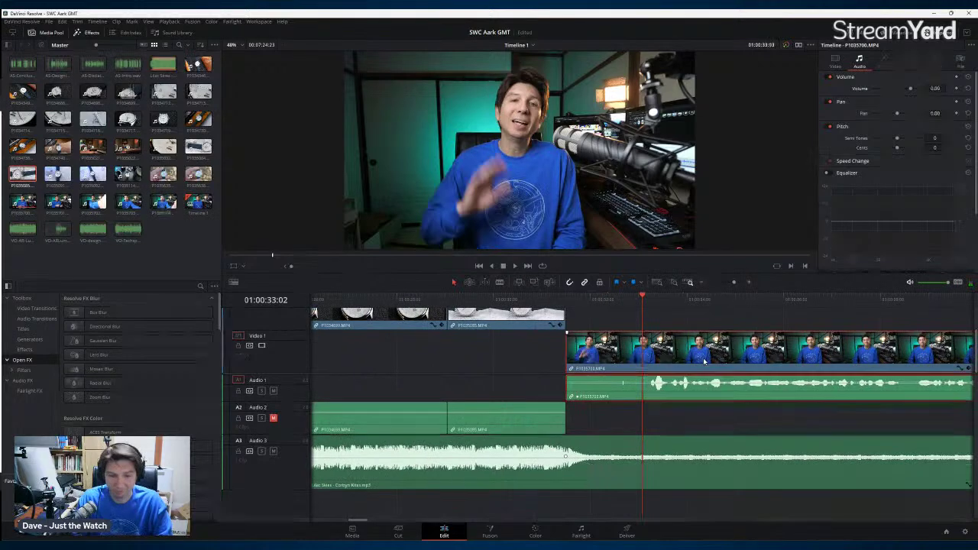
left_click_drag(704, 360, 647, 356)
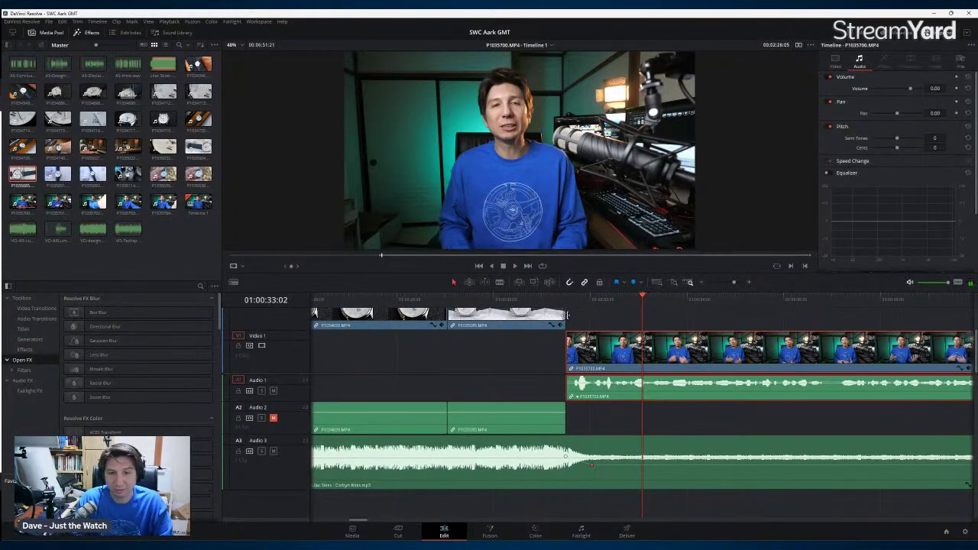
Step: Play from the start of the trimmed talking-head clip to check how the speech enters after the B-roll
key("Up")
key("space")
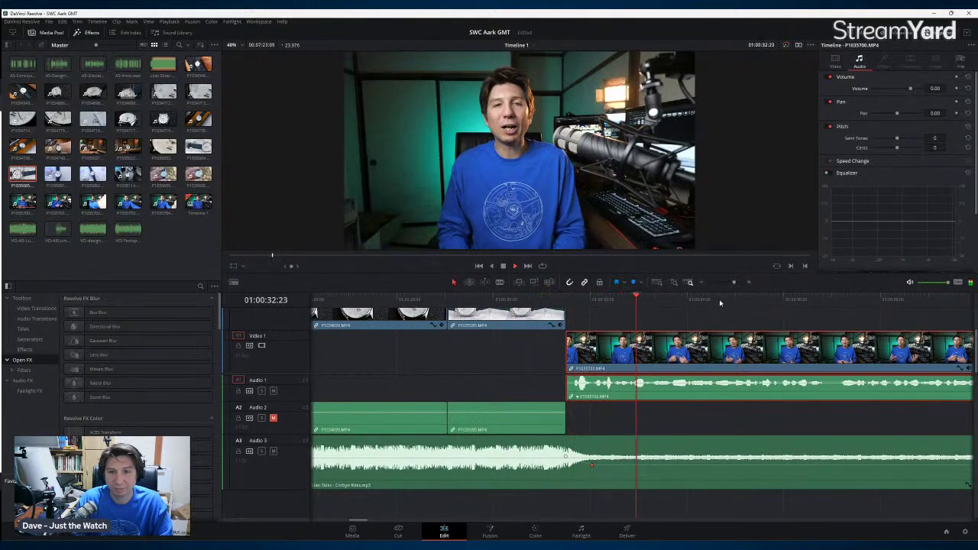
left_click_drag(733, 282, 728, 284)
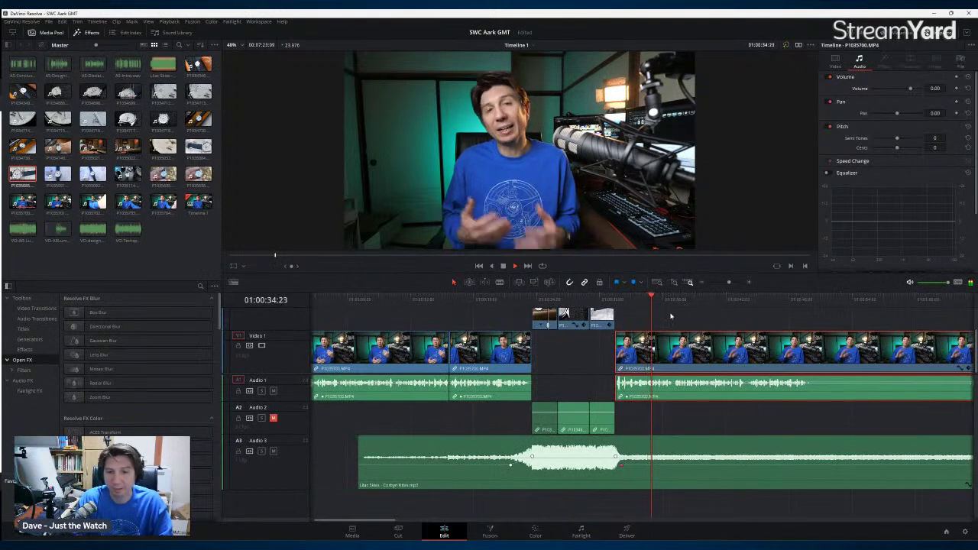
Step: Find the end of the usable speech in the talking-head clip by playback and split the clip at 01:00:44:01
left_click_drag(662, 304, 761, 320)
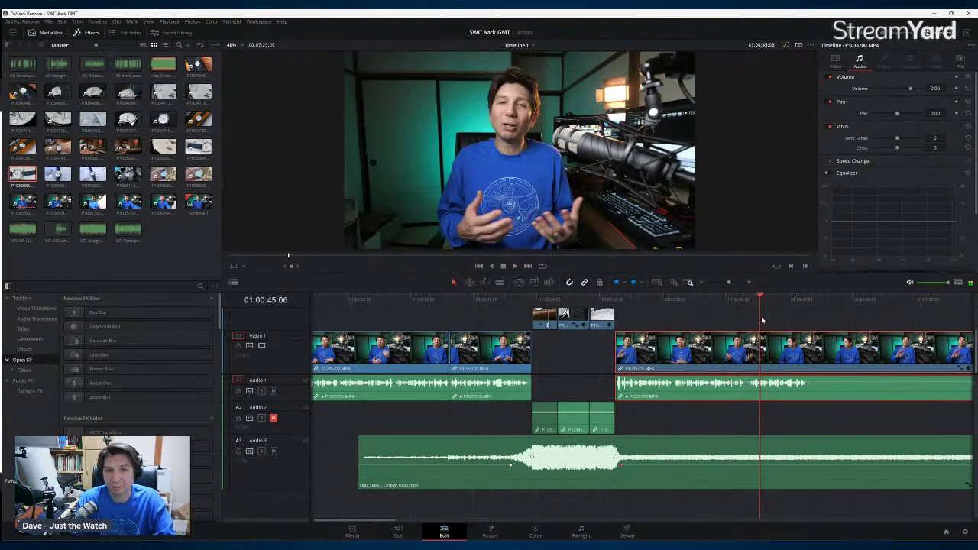
left_click(740, 299)
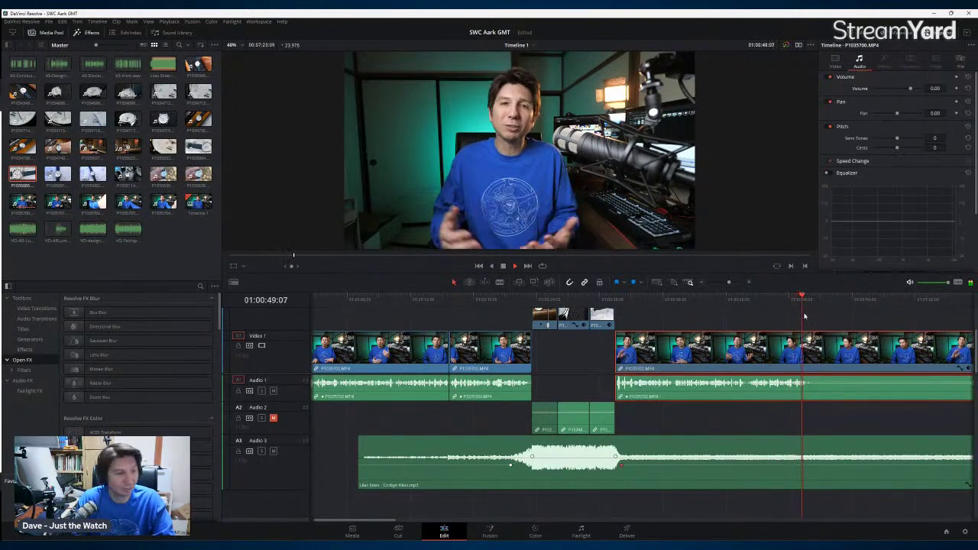
left_click(761, 304)
left_click(749, 305)
key("space")
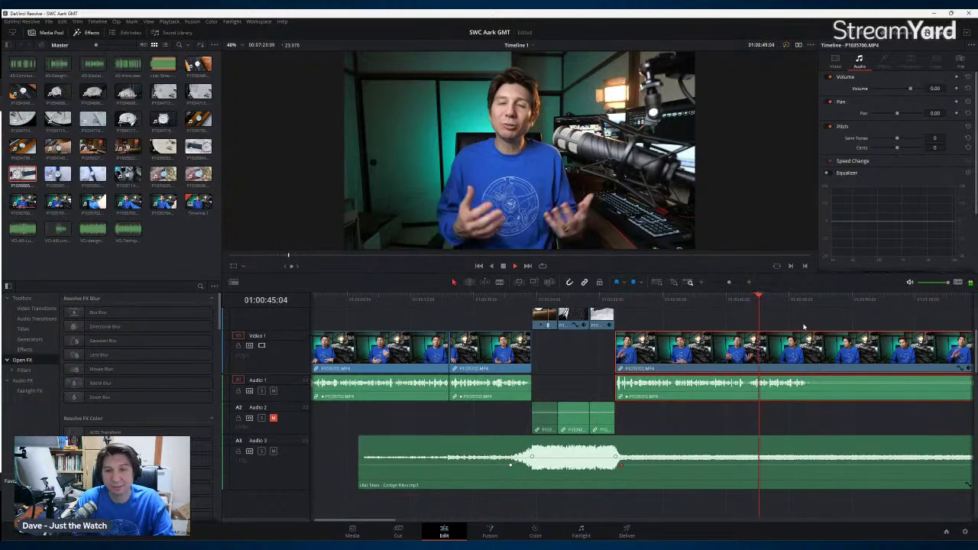
left_click(764, 305)
left_click(746, 306)
key("space")
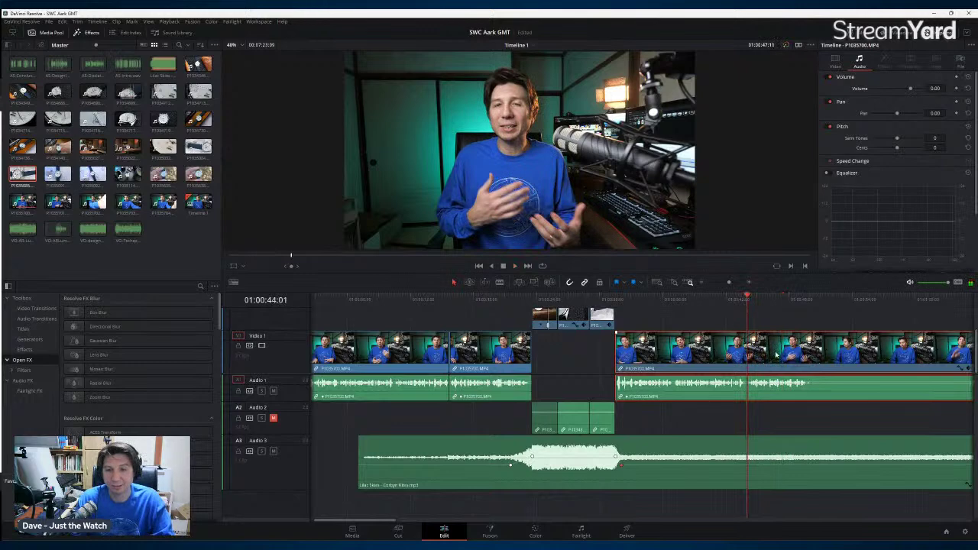
key("ctrl+b")
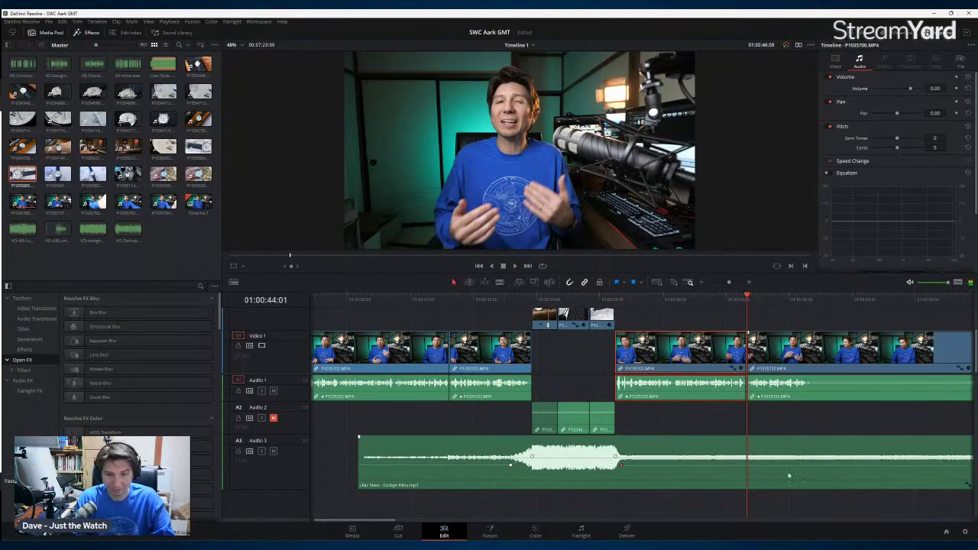
Step: Cut off the Lilac Skies music at 01:00:44:01 and add a fade-out of about 9 seconds to its end
left_click(787, 473)
key("ctrl+b")
left_click(786, 473)
key("Delete")
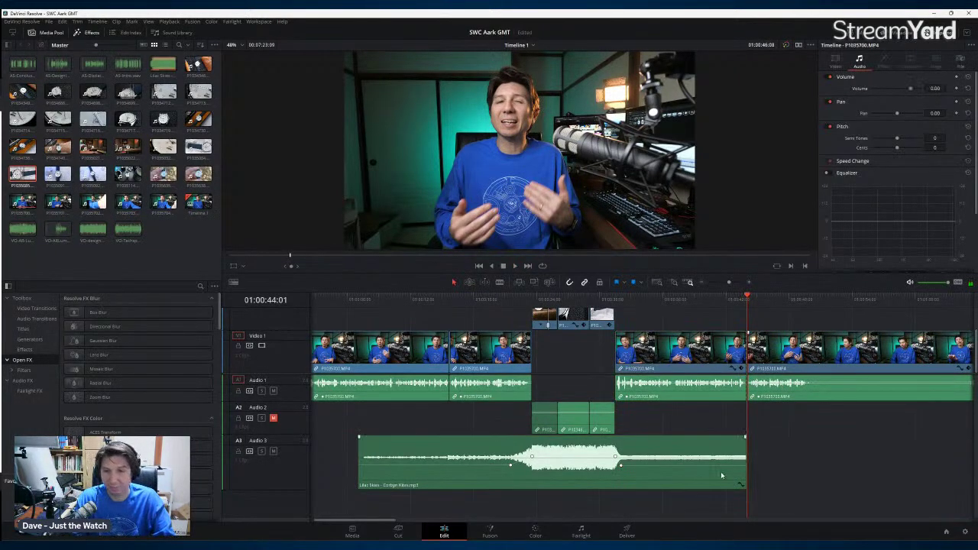
left_click_drag(745, 437, 651, 437)
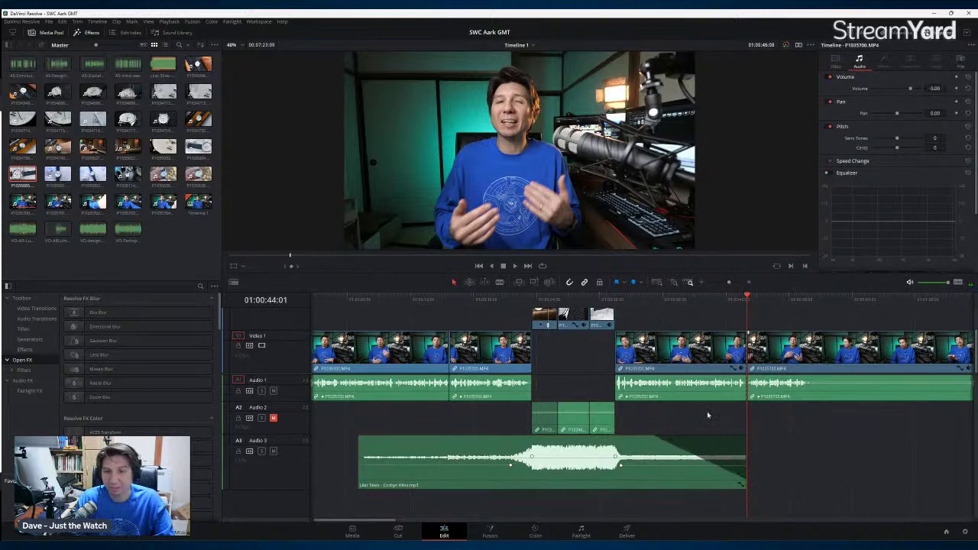
Step: Play the talking-head footage after the 01:00:44:01 cut at several points to find where the next usable take starts
left_click(784, 331)
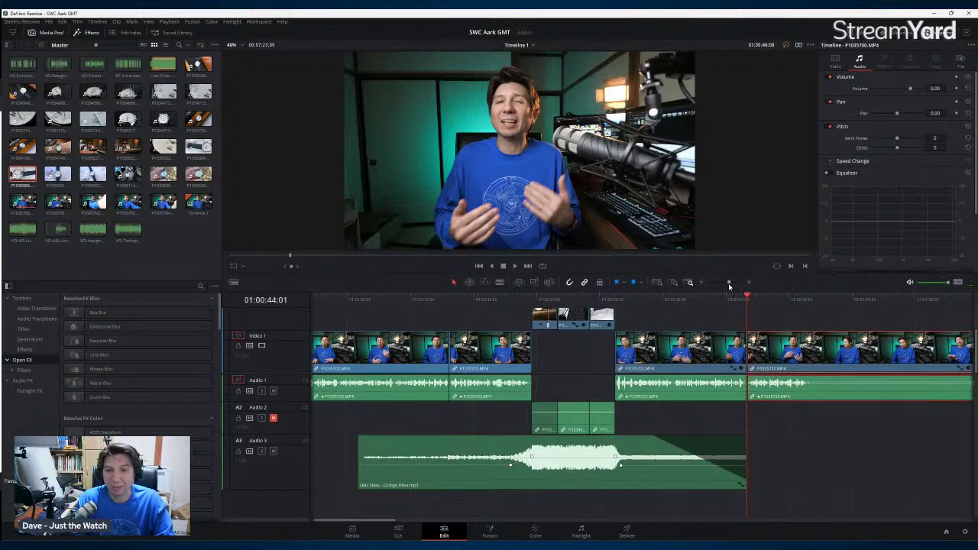
left_click_drag(729, 284, 730, 285)
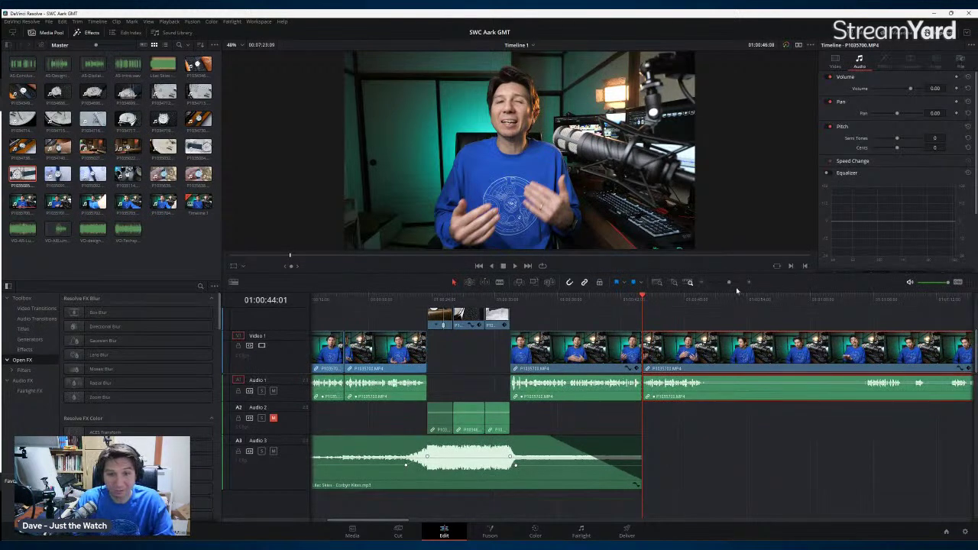
left_click(540, 303)
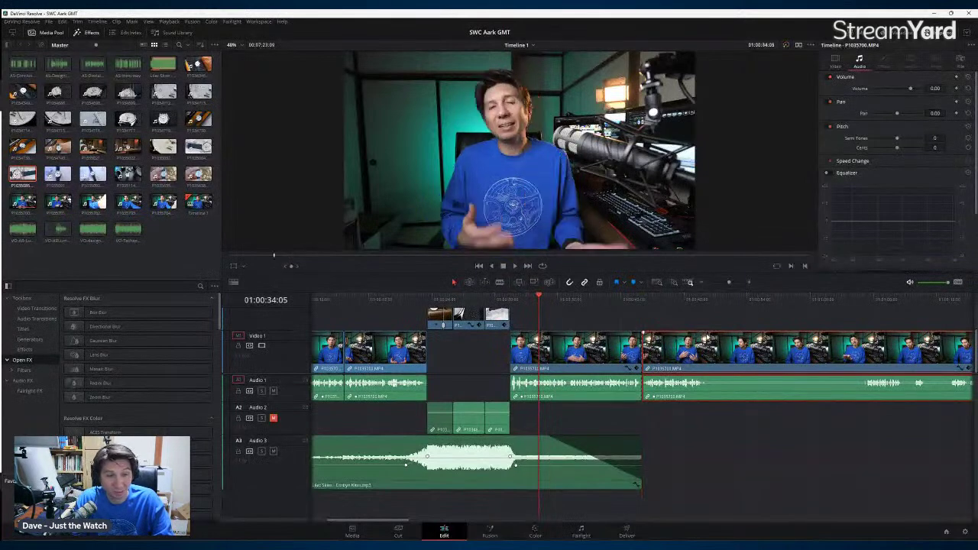
scroll(735, 289, "down", 2)
left_click(752, 303)
left_click(790, 307)
key("space")
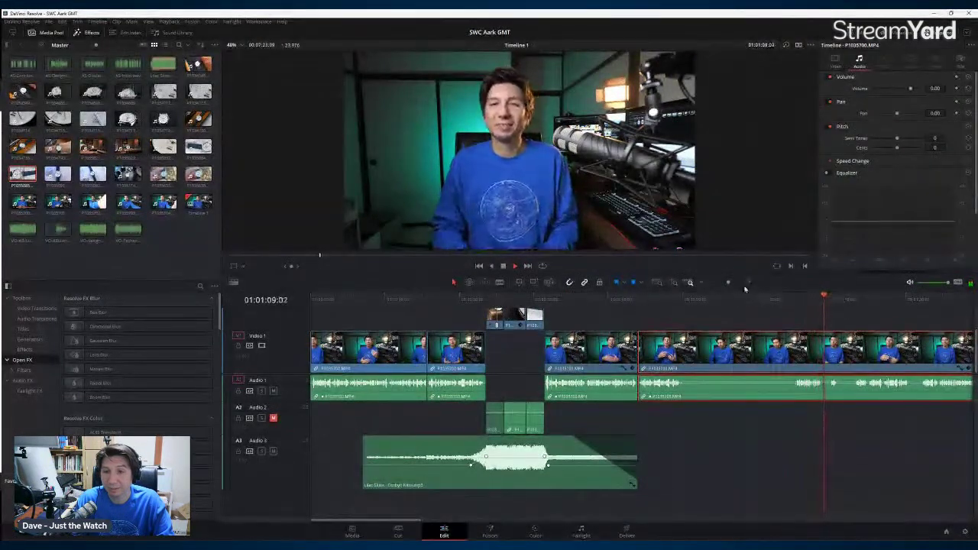
scroll(716, 292, "down", 2)
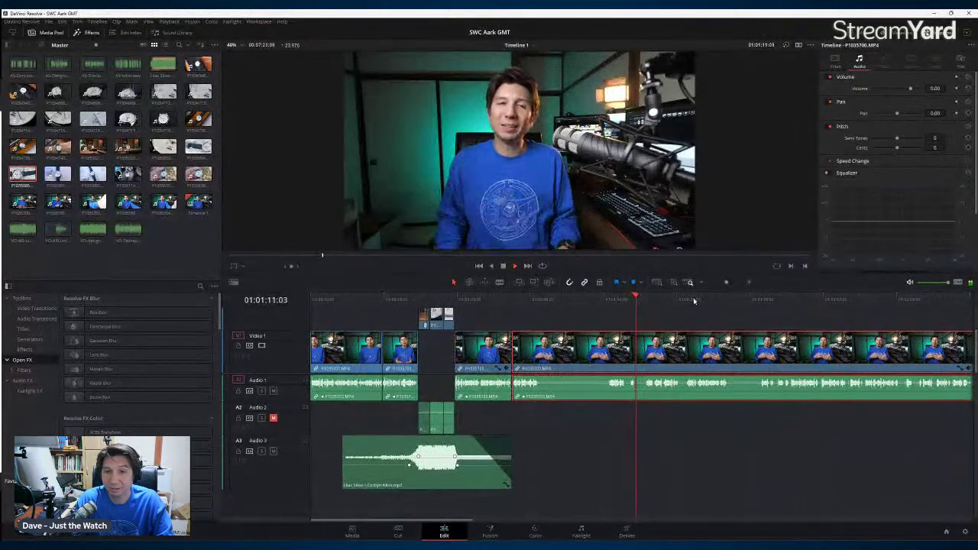
left_click(761, 298)
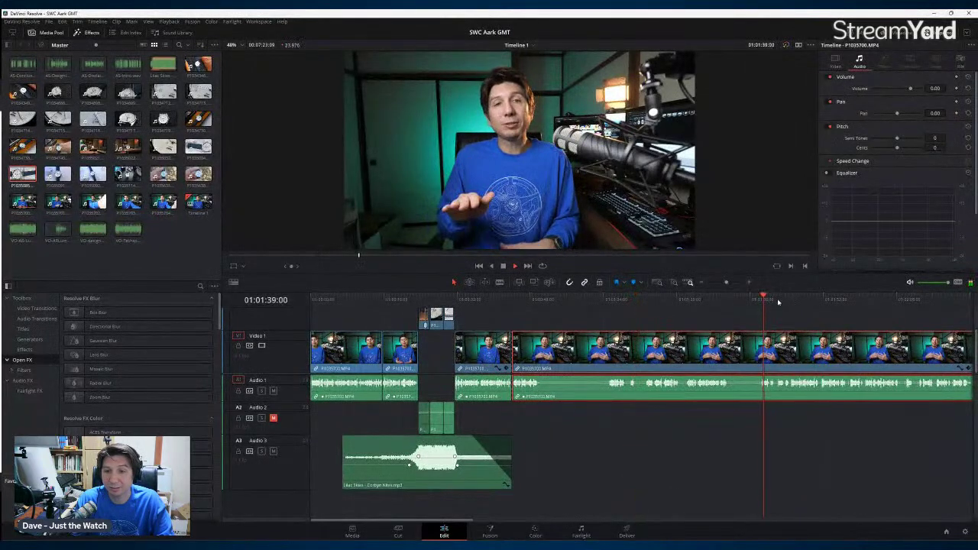
left_click(683, 299)
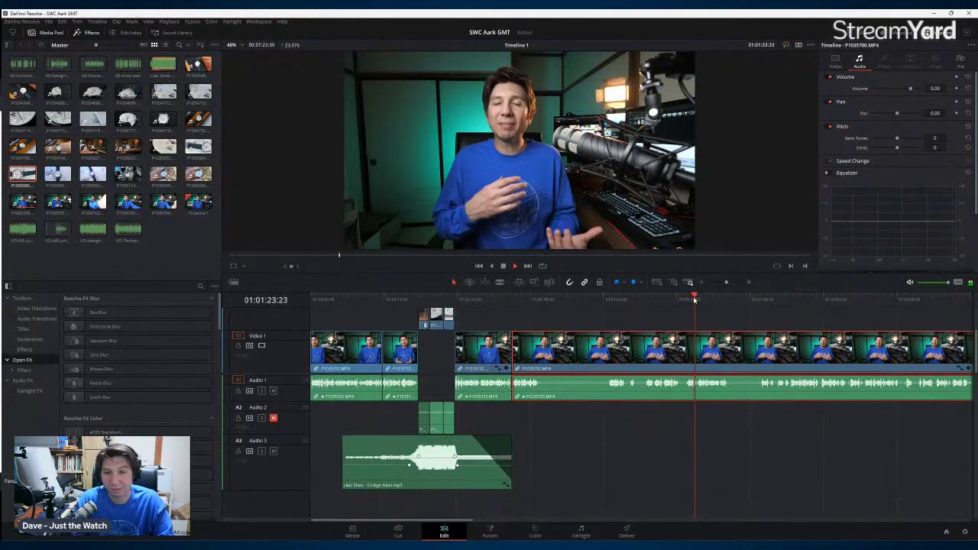
Step: Split the talking-head clip at 01:01:24:15 and remove the section from 01:00:44:01 up to it, closing the gap
key("space")
left_click_drag(726, 283, 740, 282)
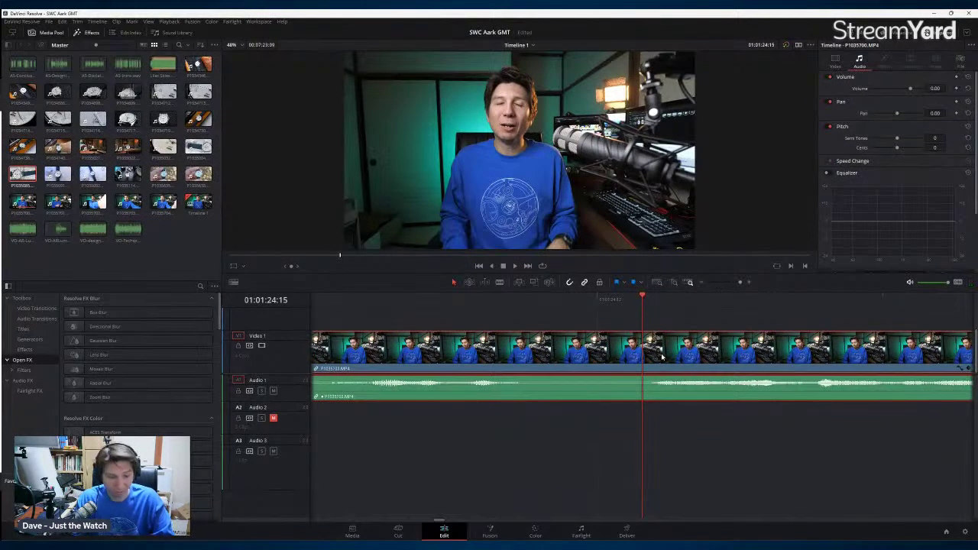
key("ctrl+b")
left_click_drag(738, 285, 726, 290)
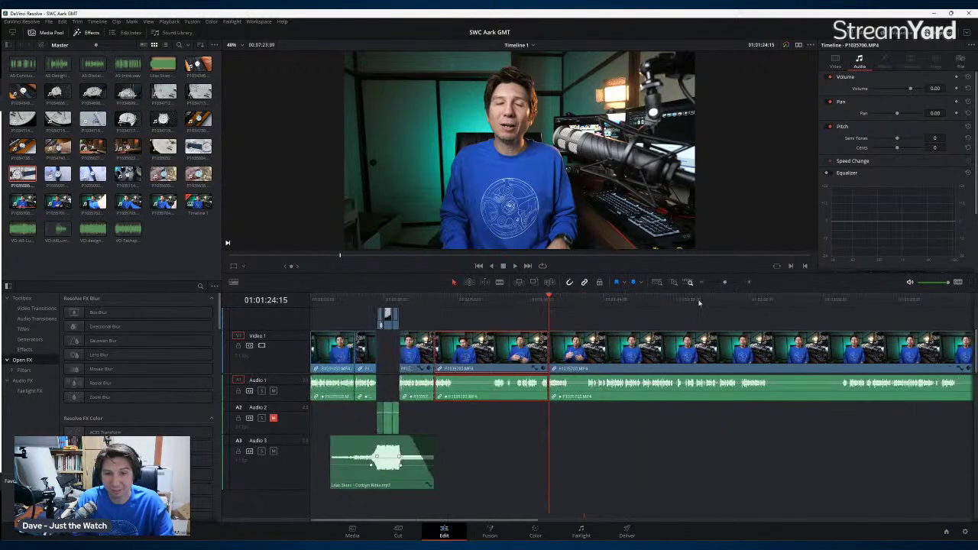
key("Delete")
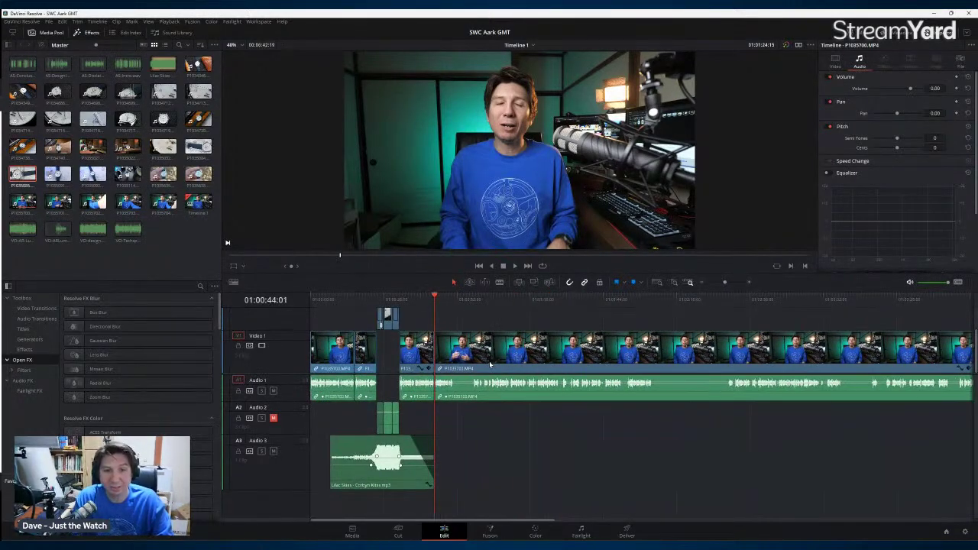
Step: Reduce the heights of the Audio 2 and Audio 3 tracks so Video 2 fits in the timeline view
left_click_drag(723, 284, 730, 285)
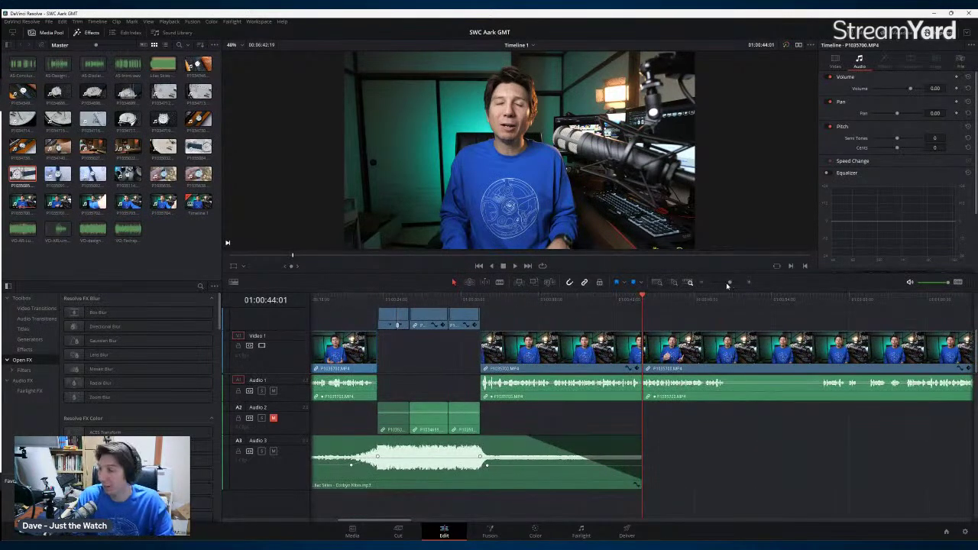
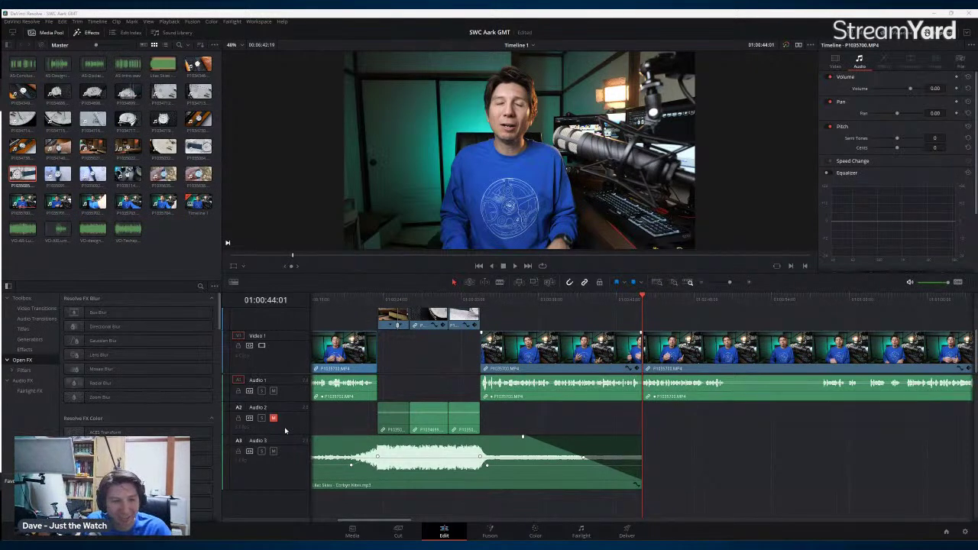
left_click_drag(284, 436, 287, 430)
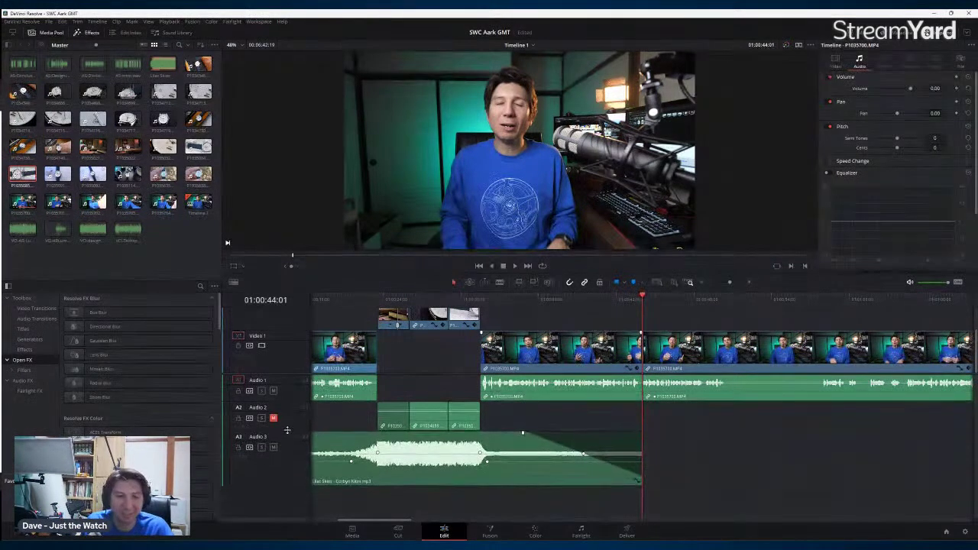
left_click_drag(287, 484, 290, 466)
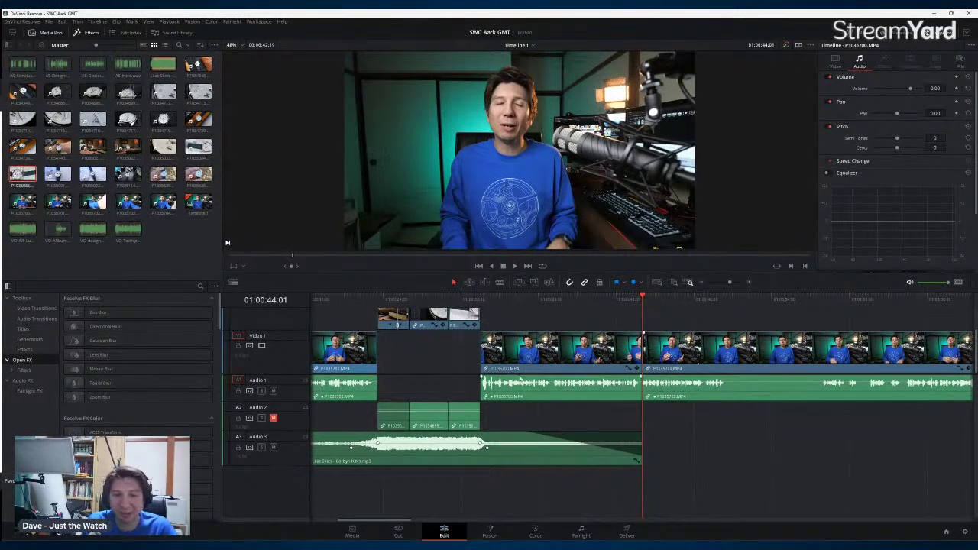
scroll(462, 375, "up", 2)
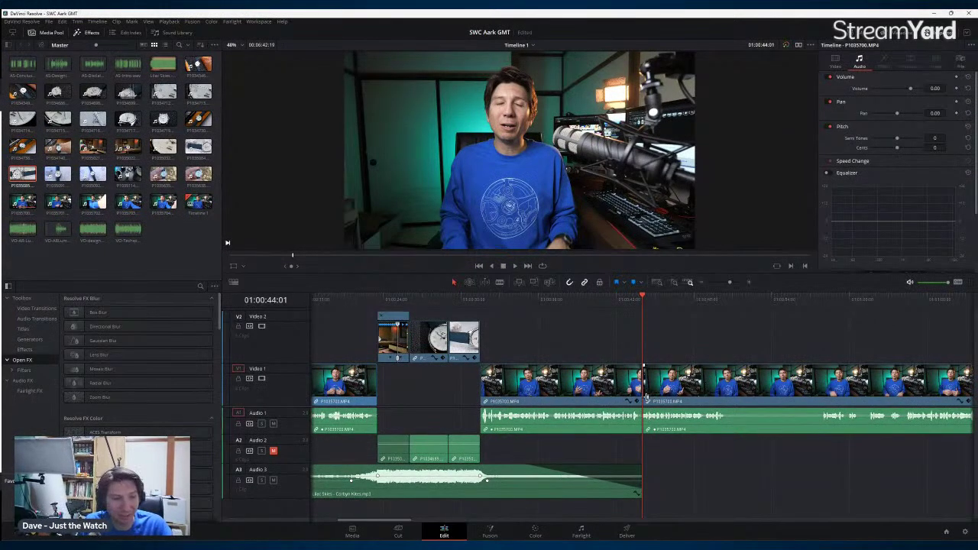
Step: Play across the new join from 01:00:41:15 and split the following talking-head clip at 01:00:50:10
left_click(611, 313)
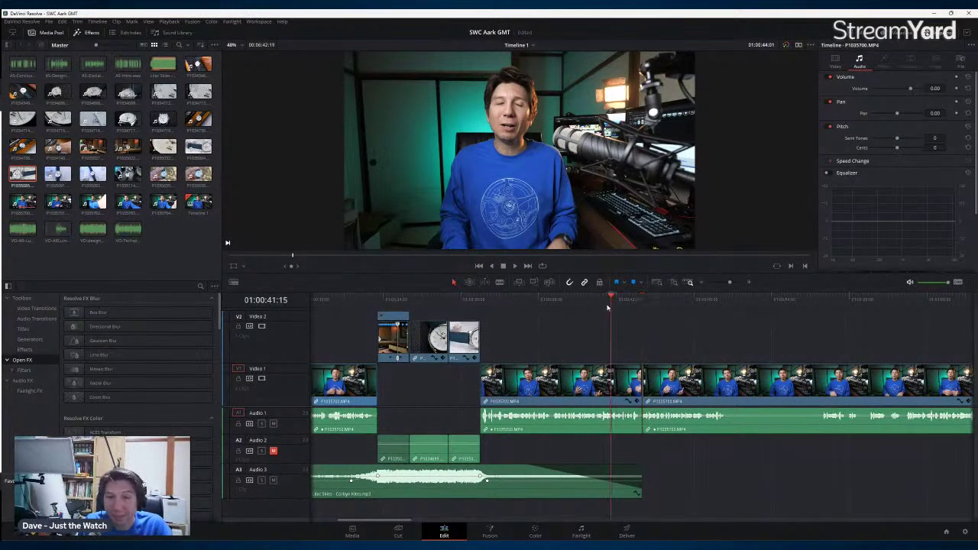
key("space")
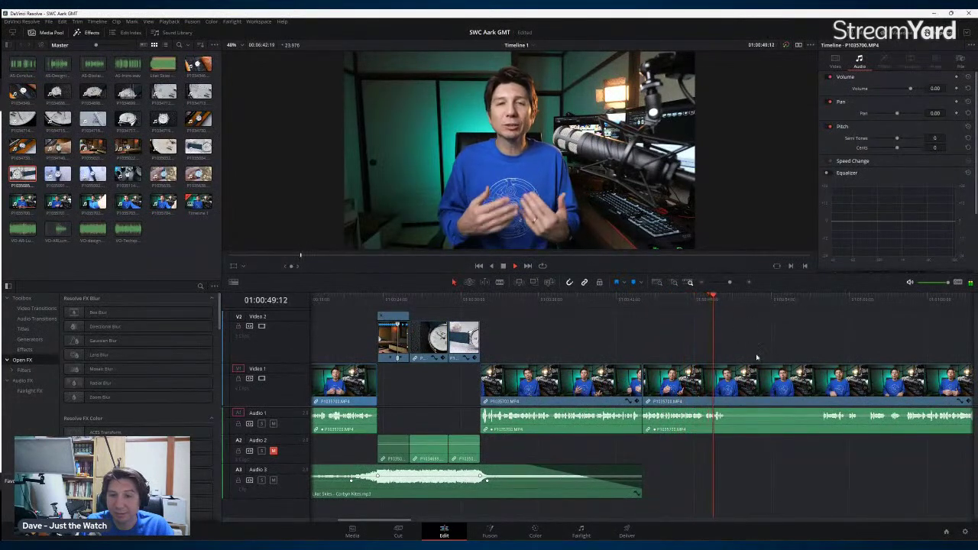
key("space")
left_click(767, 385)
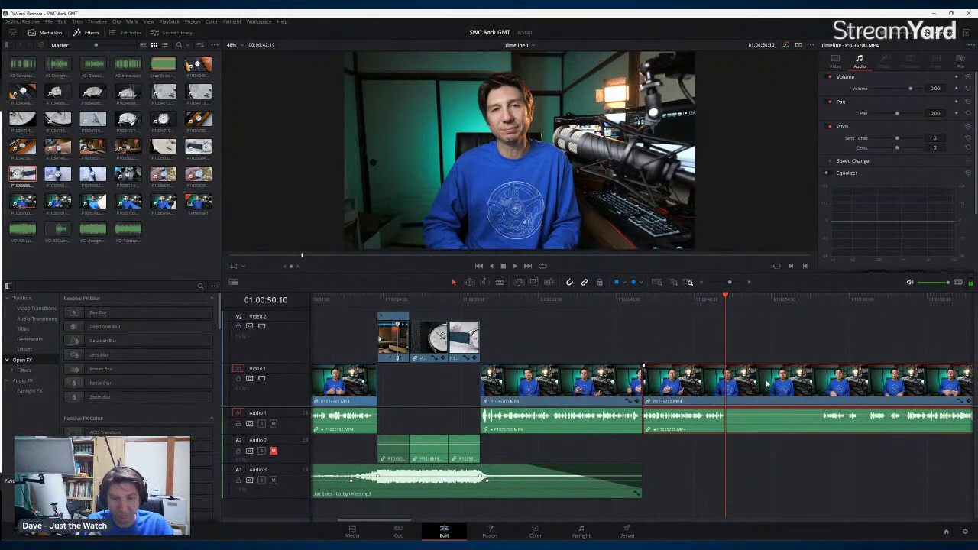
key("ctrl+b")
Step: Look over the rest of the timeline through its end to judge how much talking-head footage remains
left_click_drag(730, 282, 725, 284)
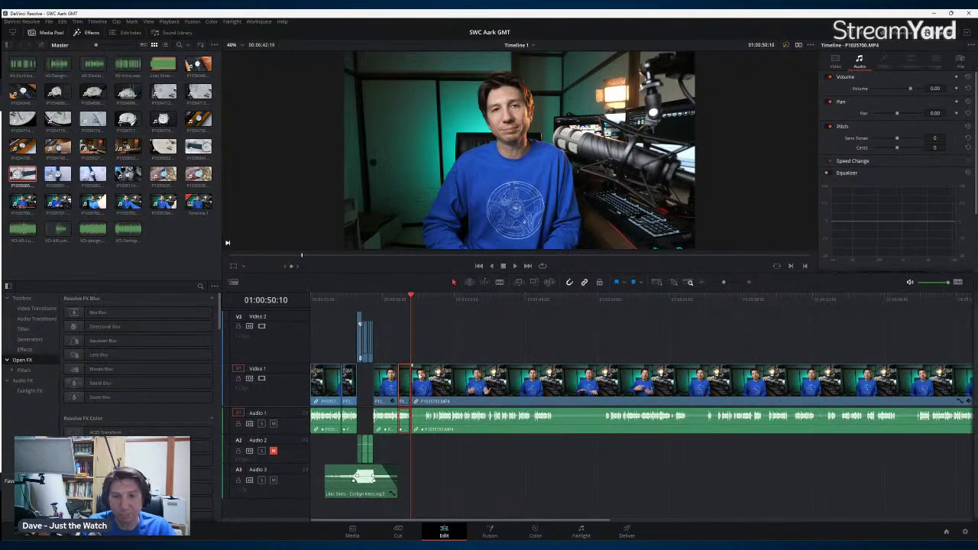
left_click(406, 376)
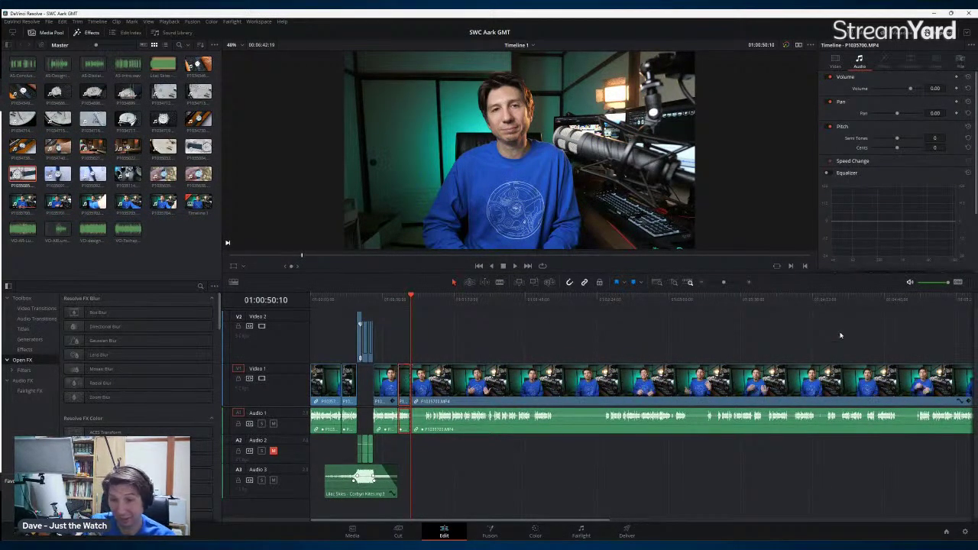
left_click_drag(725, 285, 725, 285)
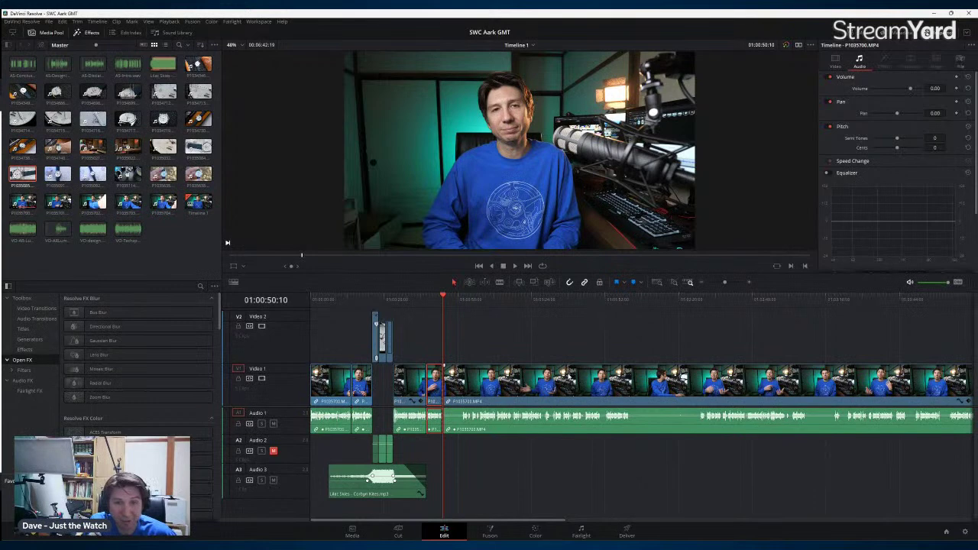
left_click_drag(493, 520, 738, 500)
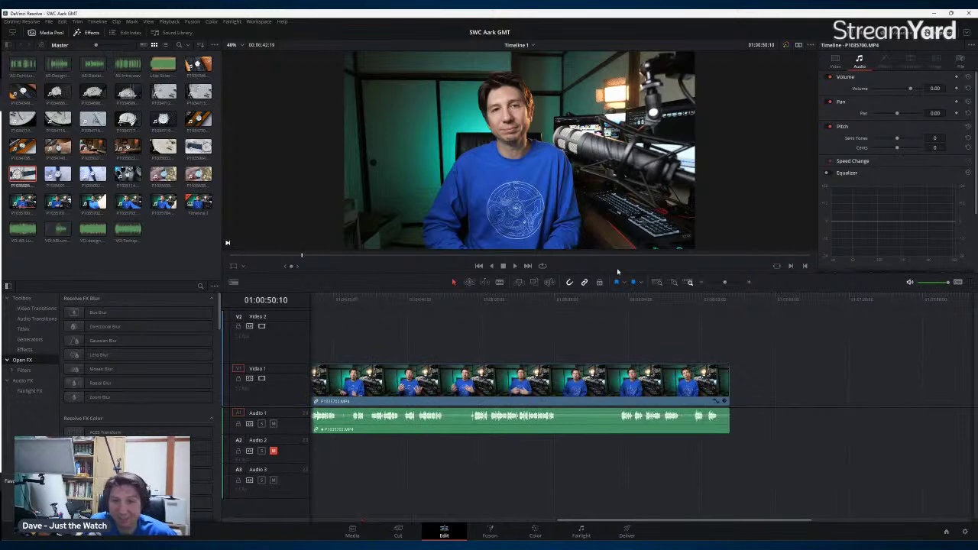
left_click_drag(725, 285, 723, 284)
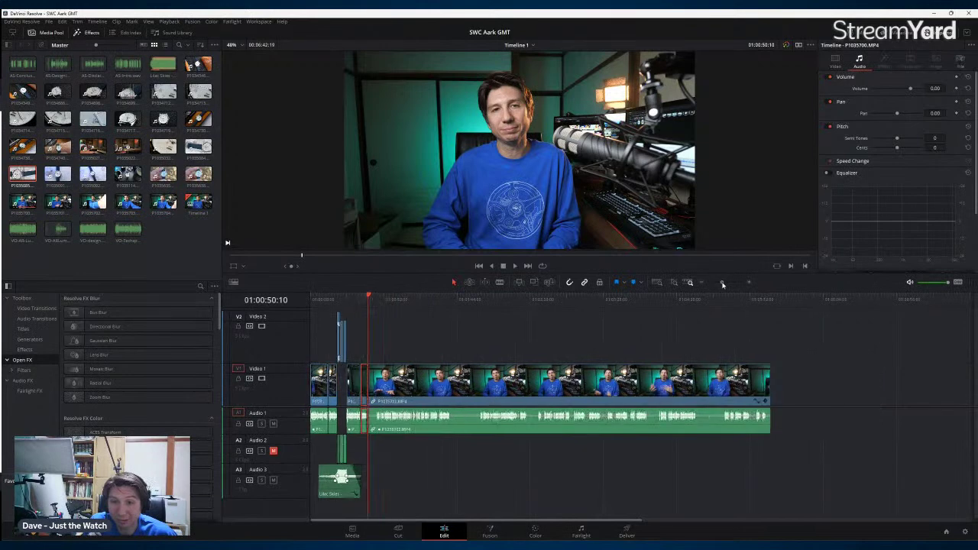
left_click_drag(539, 521, 609, 518)
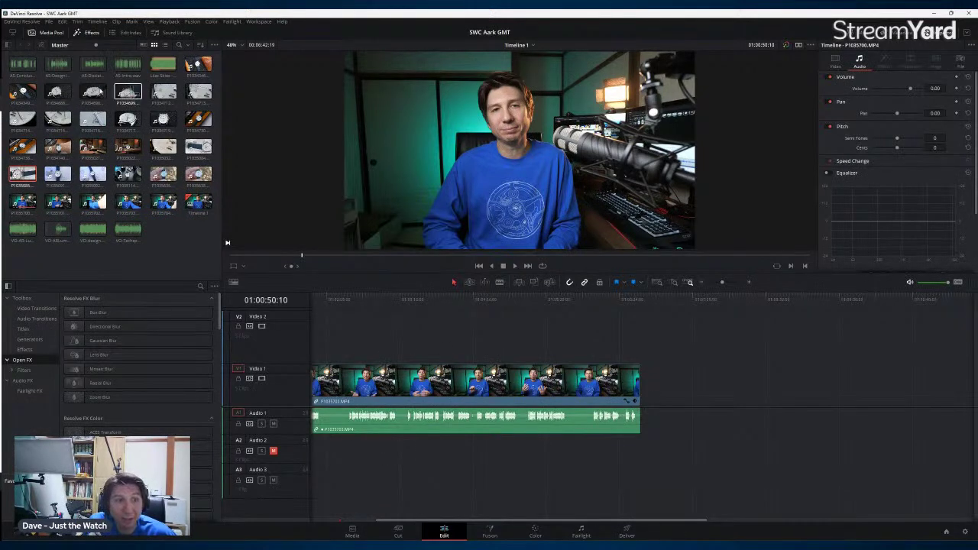
Step: Preview the talking-head source clips P1035701.MP4 and P1035702.MP4 from the media pool
left_click(96, 98)
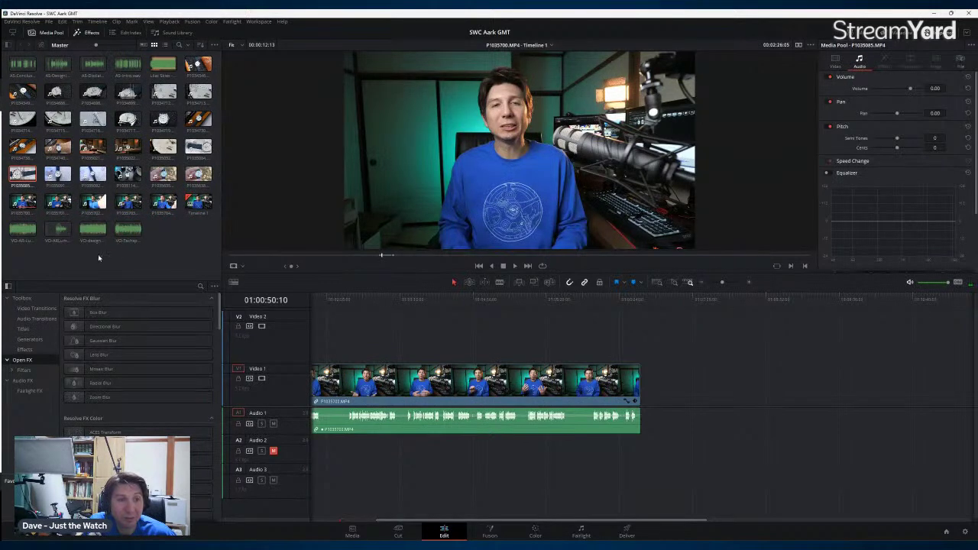
left_click(62, 200)
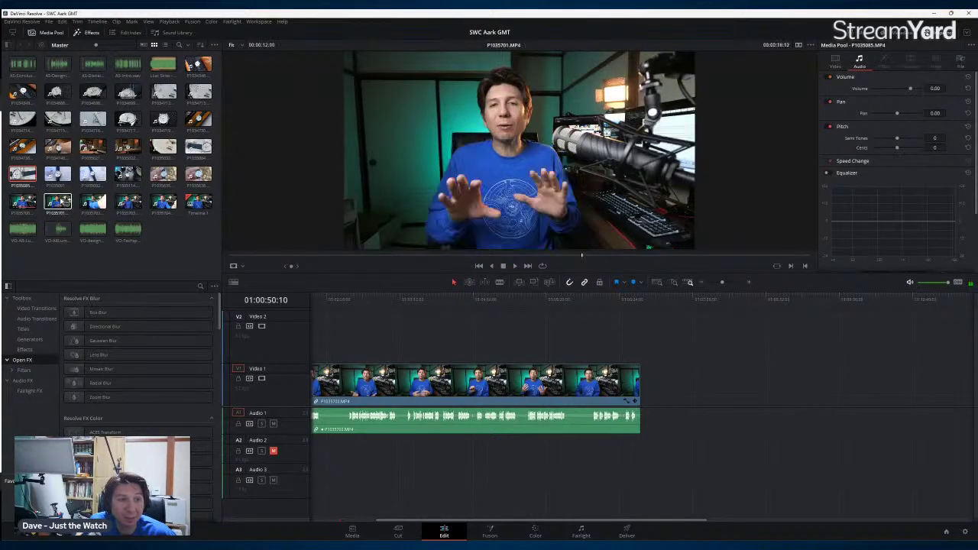
left_click(514, 265)
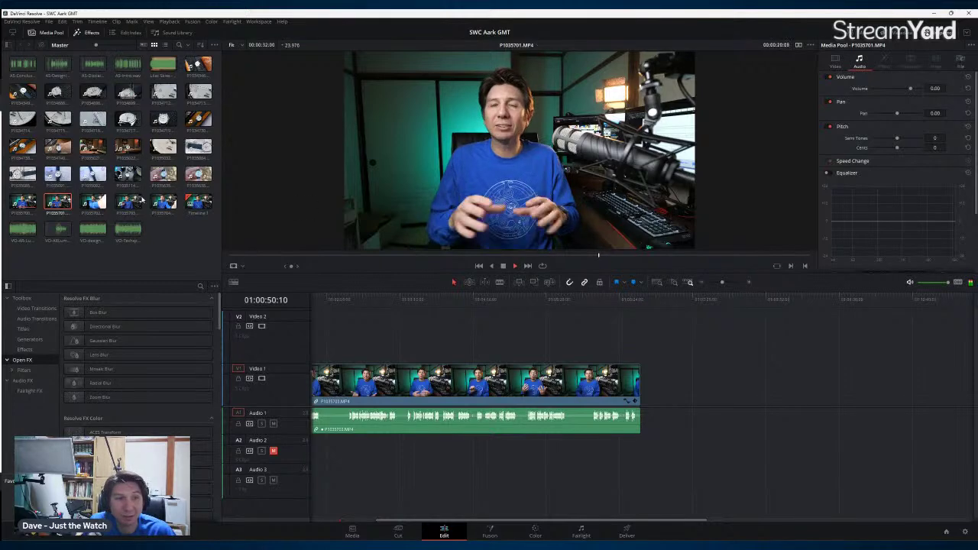
left_click(93, 201)
key("space")
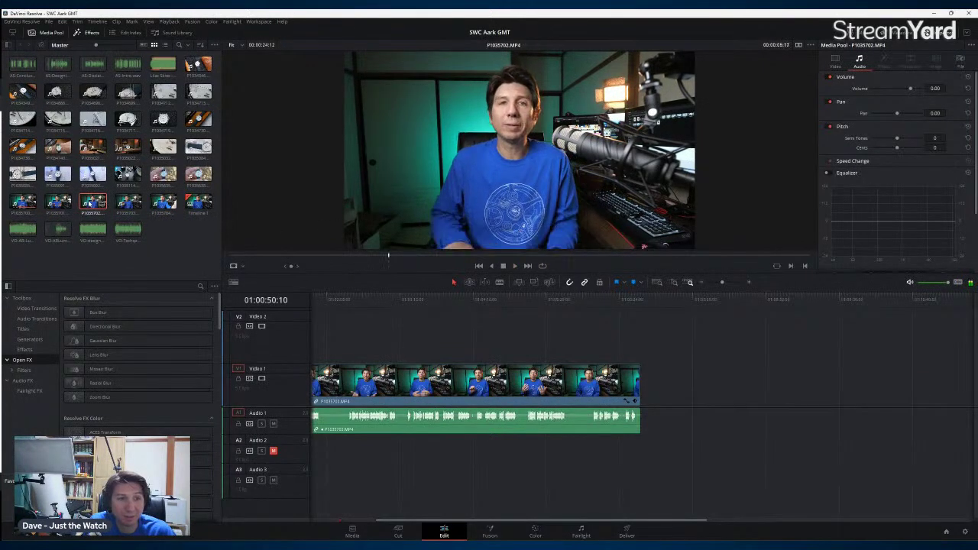
Step: Append P1035702.MP4 to the end of the timeline, followed by VO-Techspecs.wav on Audio 1, and play the start of the voiceover
left_click_drag(279, 254, 647, 382)
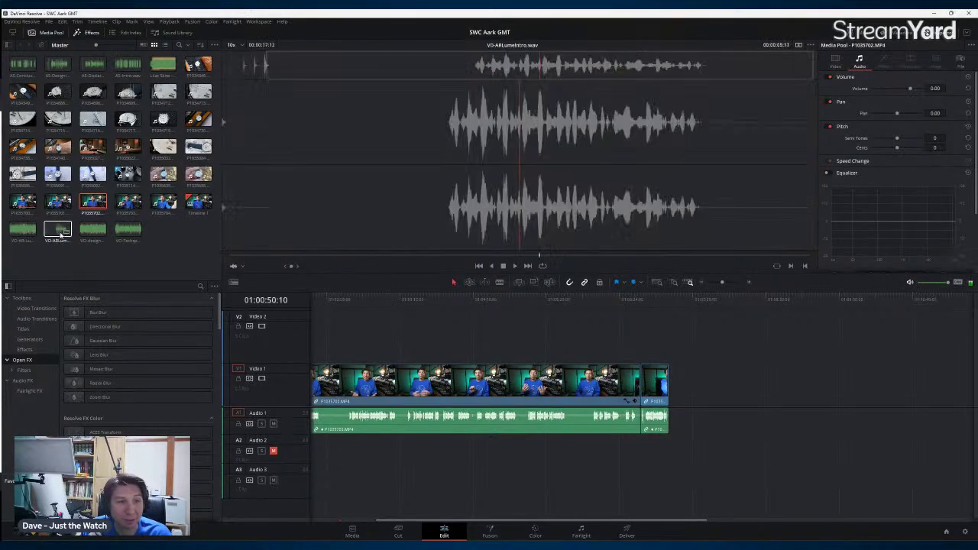
left_click_drag(128, 229, 670, 389)
left_click(673, 305)
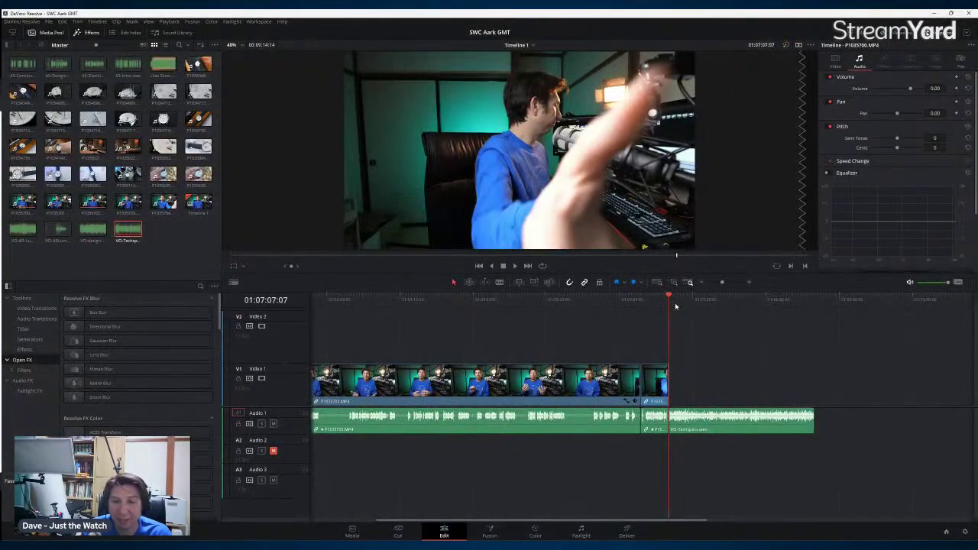
key("space")
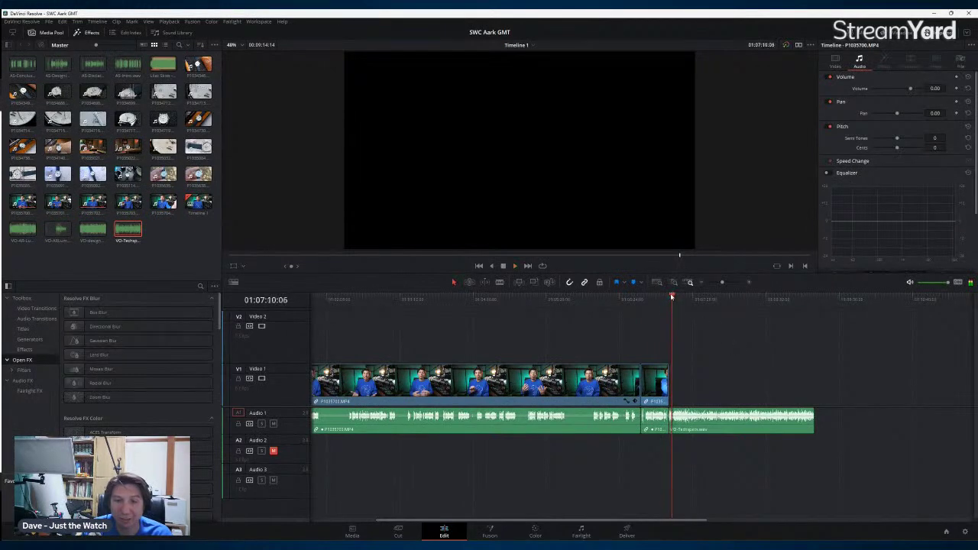
key("space")
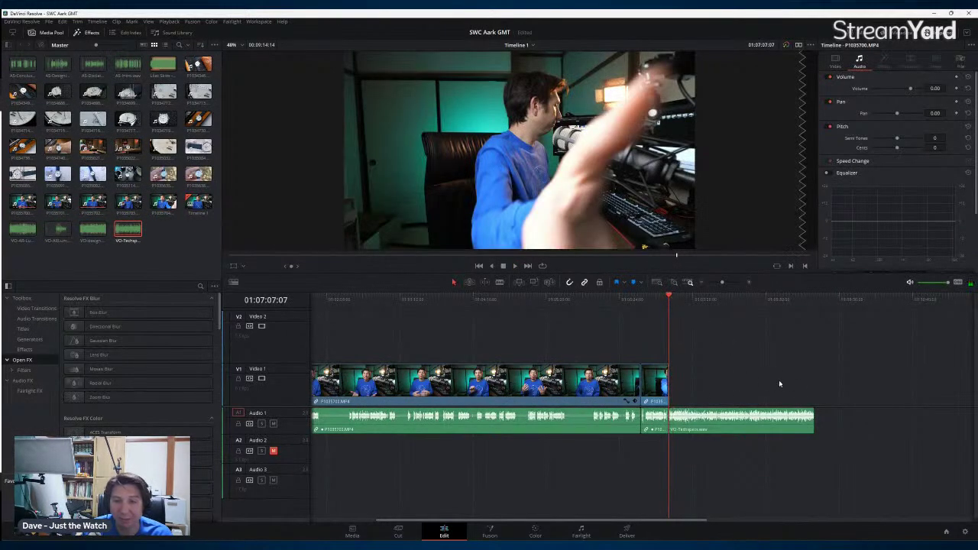
Step: Place talking-head clip P1035701.MP4 directly after the tech specs voiceover and play from inside it
double_click(57, 175)
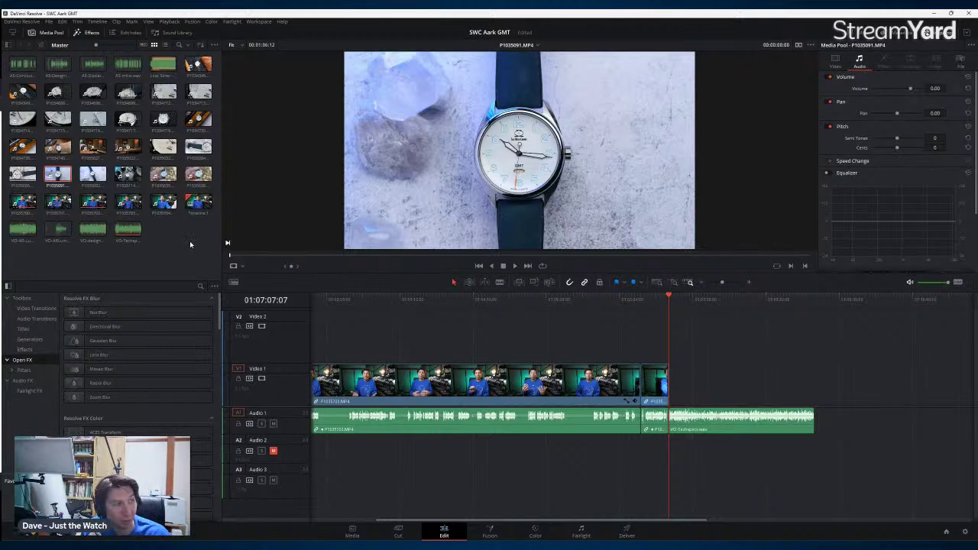
left_click_drag(675, 520, 785, 518)
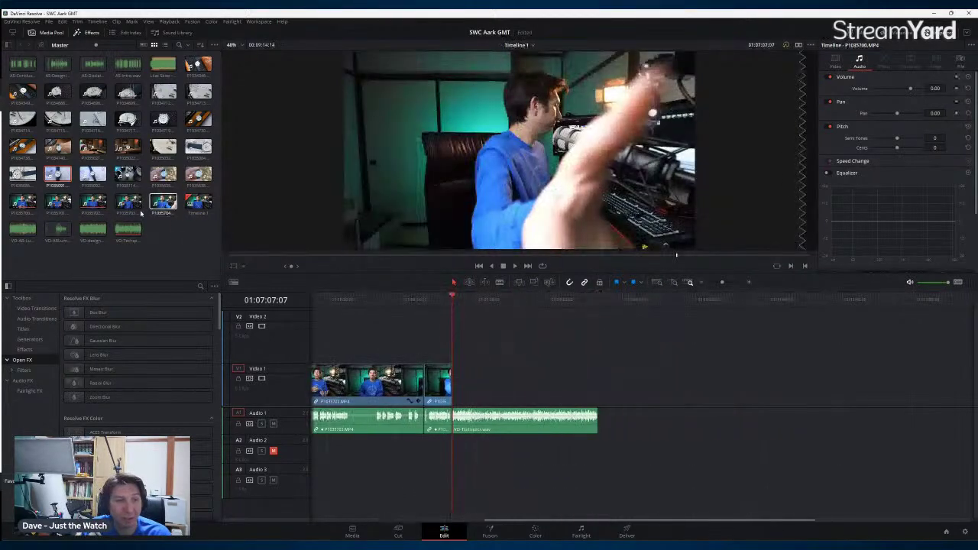
left_click(58, 177)
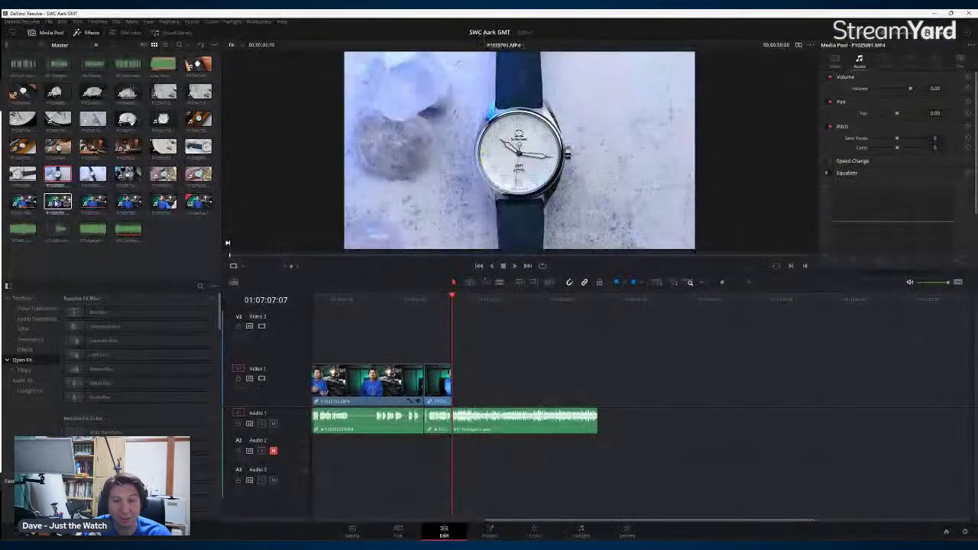
left_click_drag(58, 201, 601, 402)
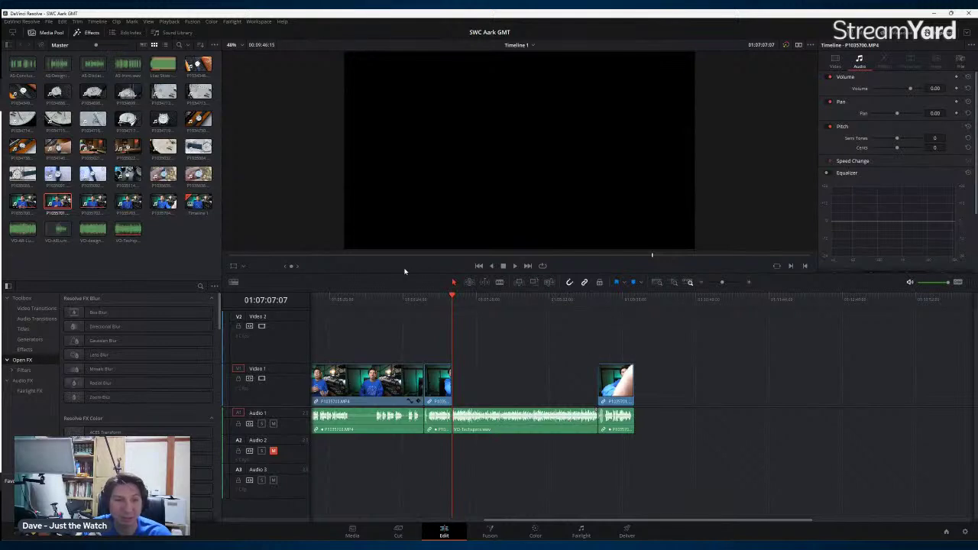
left_click(615, 300)
key("space")
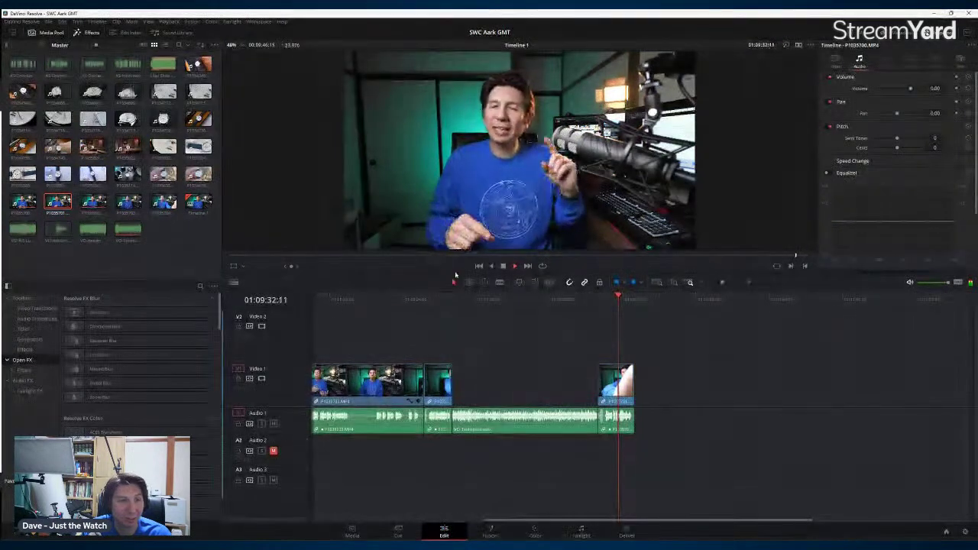
Step: Place VO-design.wav on Audio 1 directly after the P1035701.MP4 clip
double_click(84, 232)
left_click_drag(82, 233, 634, 397)
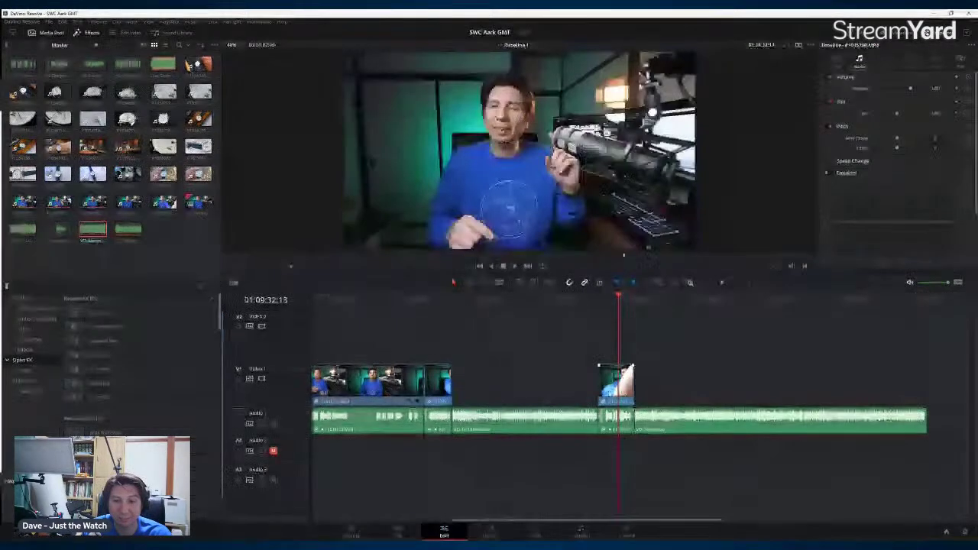
left_click_drag(534, 521, 622, 535)
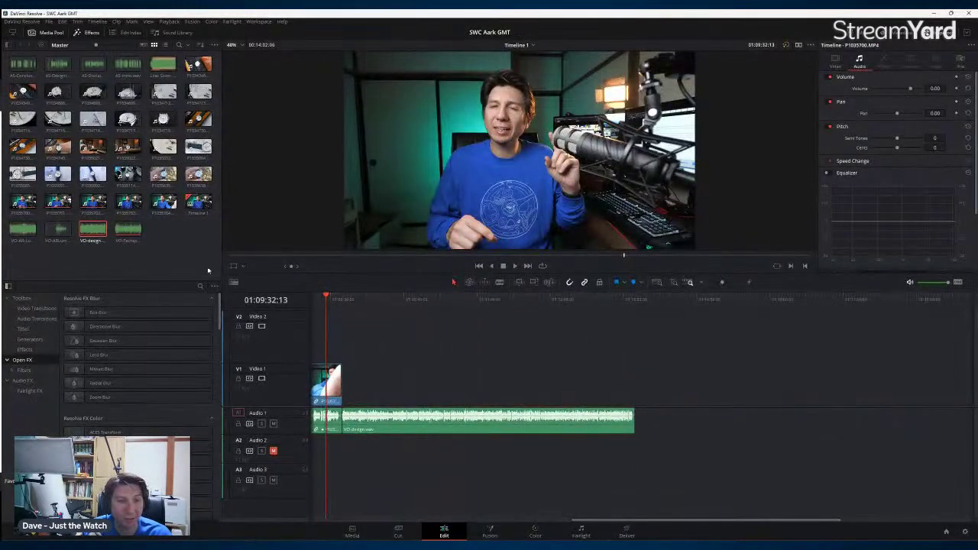
Step: Preview talking-head clip P1035703.MP4 and place it directly after the design voiceover
left_click(92, 201)
left_click(126, 203)
key("space")
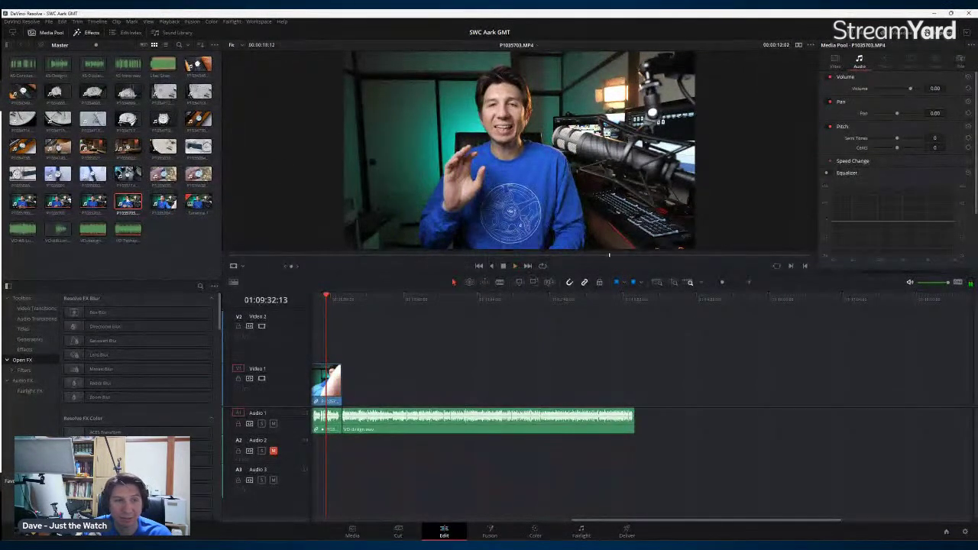
left_click_drag(660, 384, 640, 384)
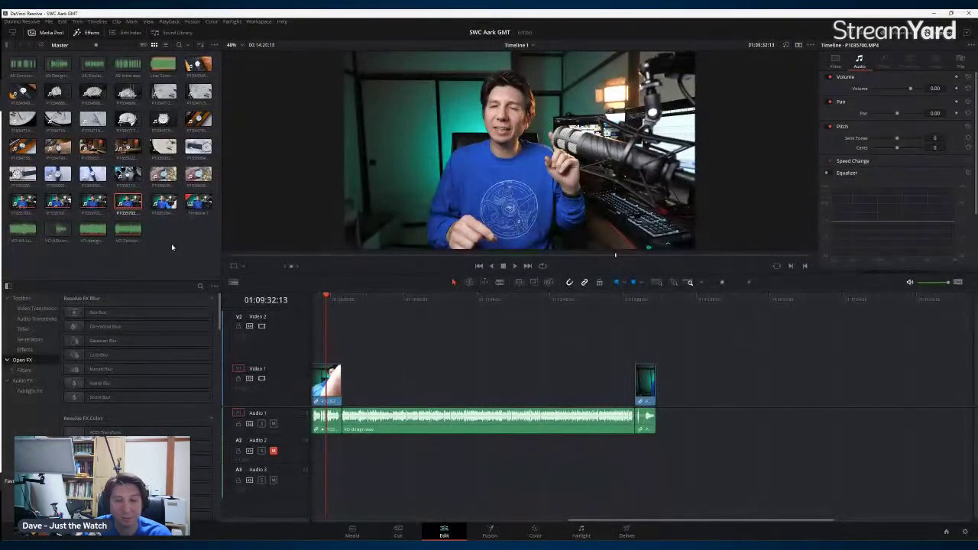
Step: Place VO-AR-Lume.wav on Audio 1 directly after the P1035703.MP4 clip
left_click_drag(651, 521, 678, 522)
key("q")
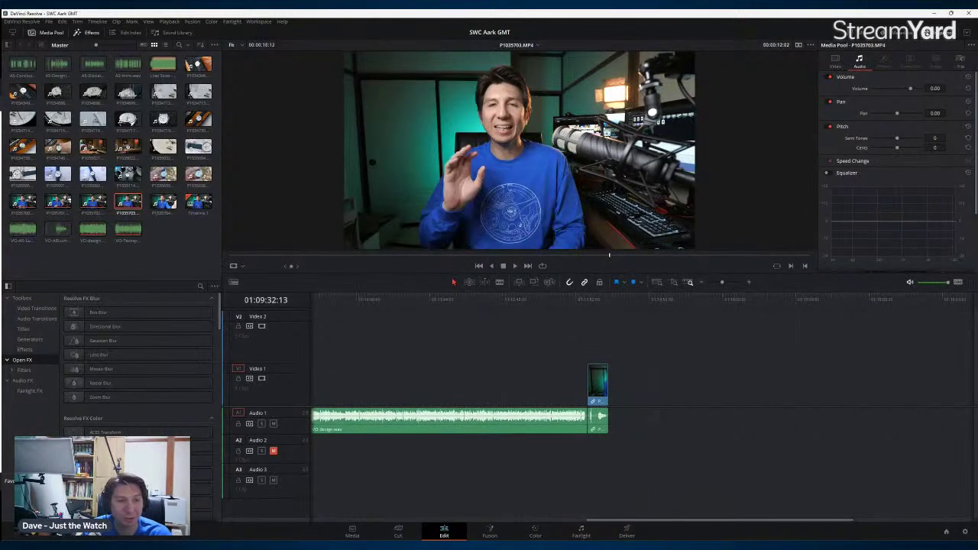
left_click(22, 229)
left_click_drag(22, 230, 618, 402)
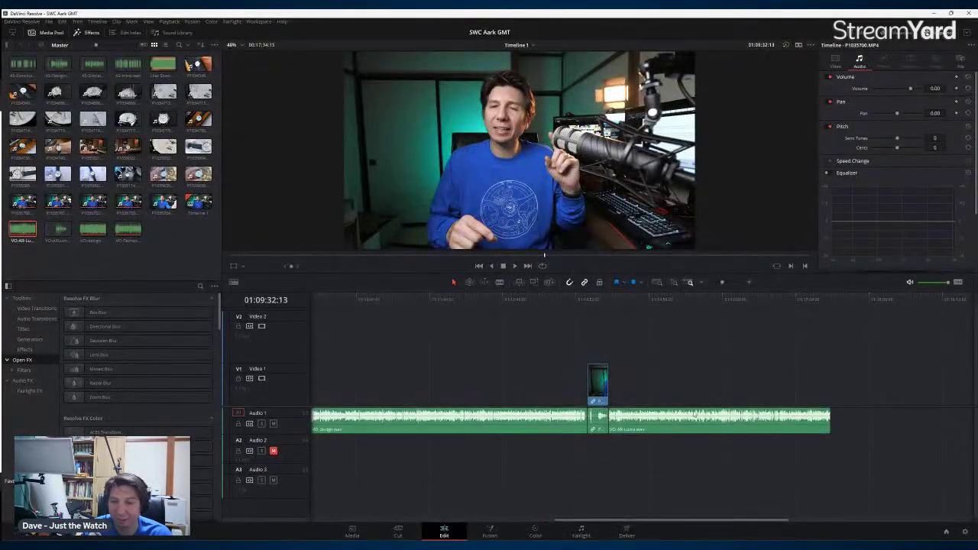
Step: Place talking-head clip P1035704.MP4 directly after the lume voiceover and move the playhead to its end at 01:22:13:16
left_click_drag(678, 522, 725, 520)
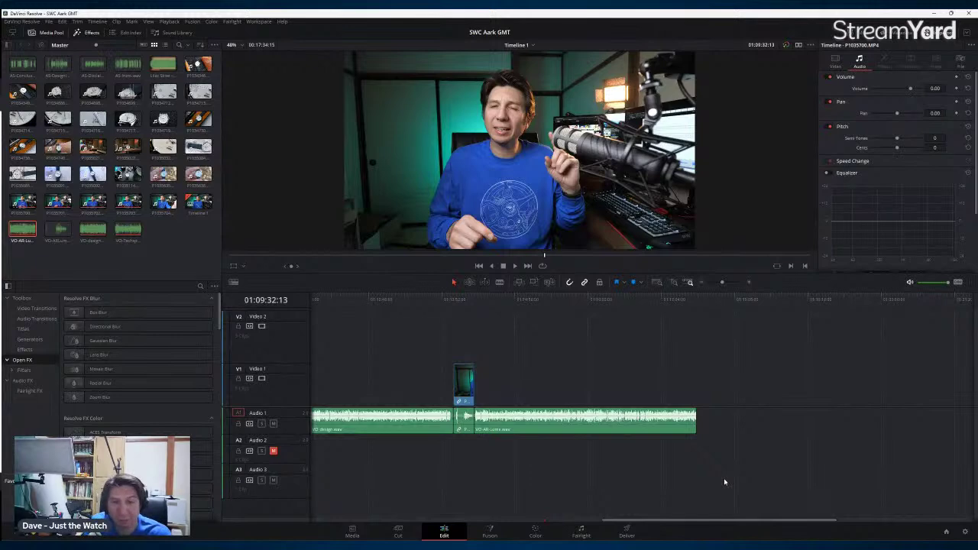
left_click_drag(701, 522, 715, 522)
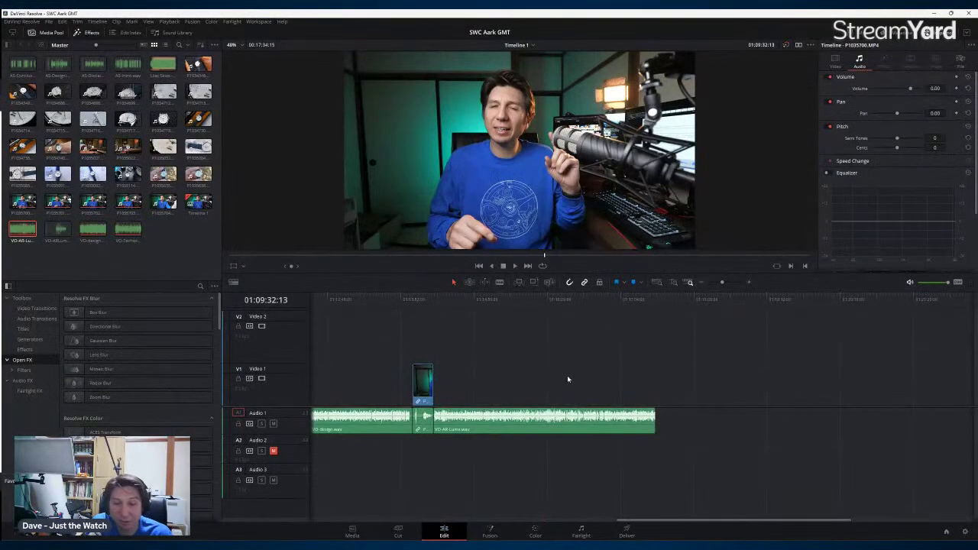
left_click_drag(635, 518, 657, 518)
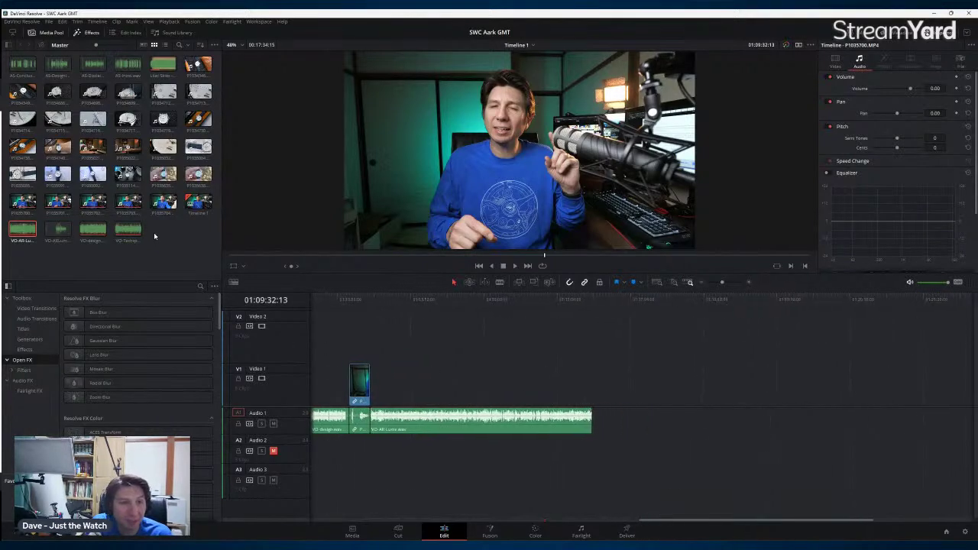
mouse_move(163, 202)
left_mouse_down()
mouse_move(617, 380)
mouse_move(596, 384)
left_mouse_up()
left_click_drag(838, 300, 912, 304)
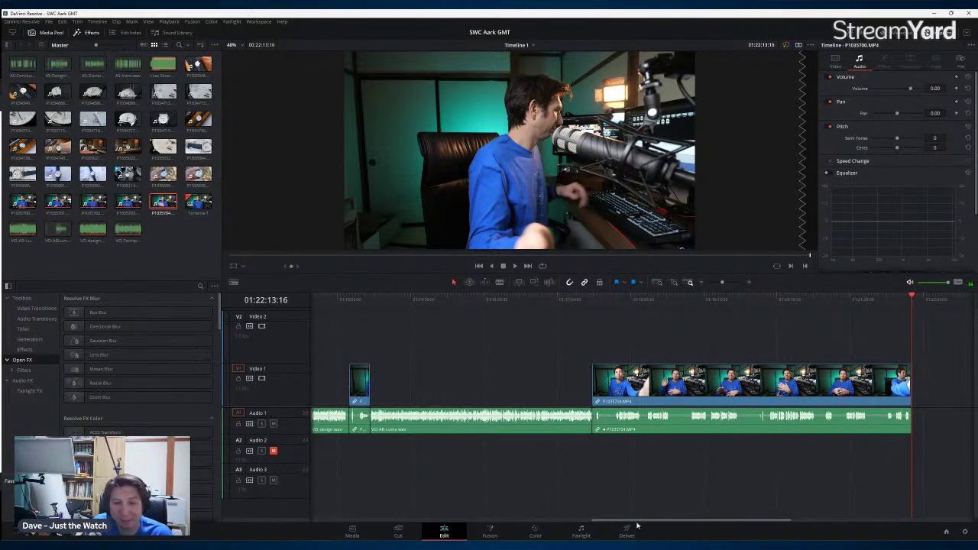
Step: Look over the assembled timeline from the intro to the last clip to check the order of talking-head clips and voiceovers
left_click_drag(640, 522, 619, 502)
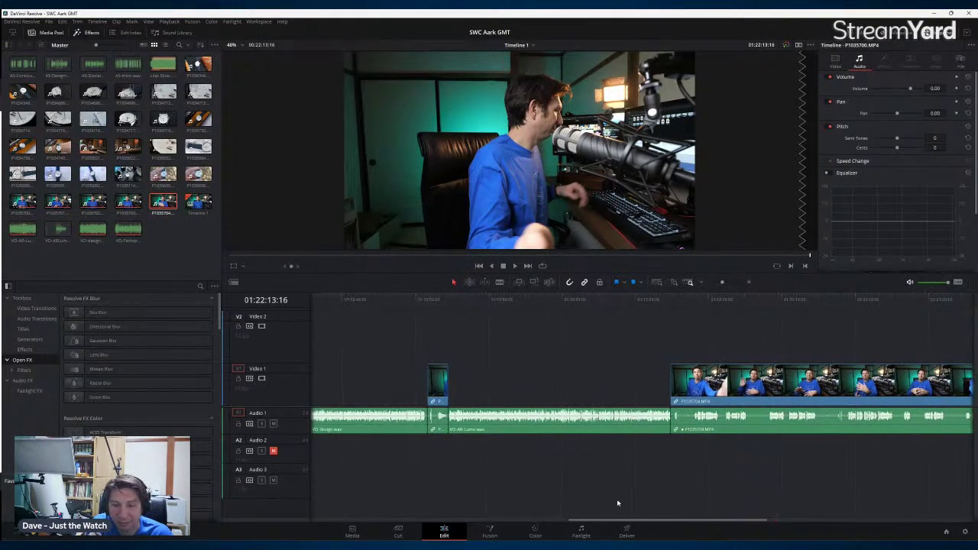
scroll(617, 499, "right", 5)
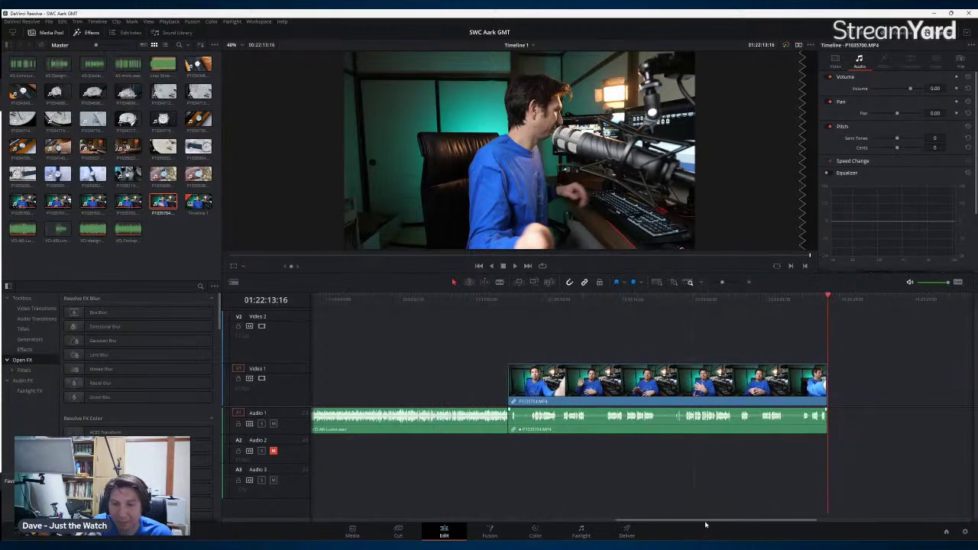
left_click_drag(704, 524, 396, 506)
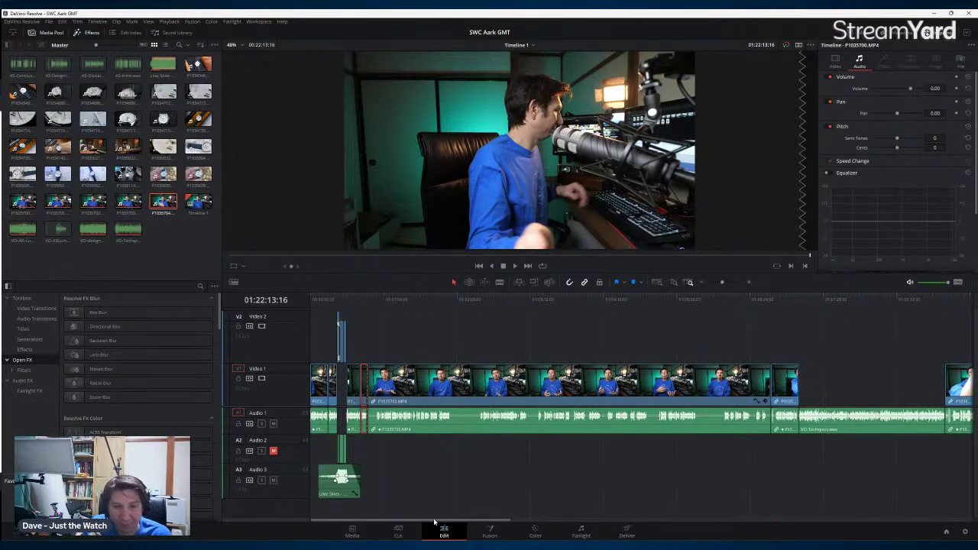
left_click_drag(431, 524, 516, 524)
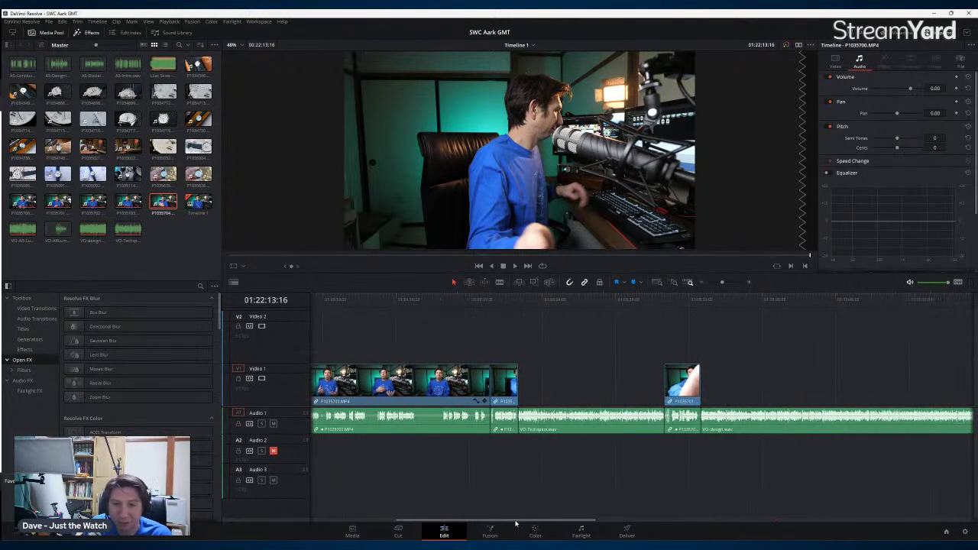
left_click(526, 299)
left_click(412, 300)
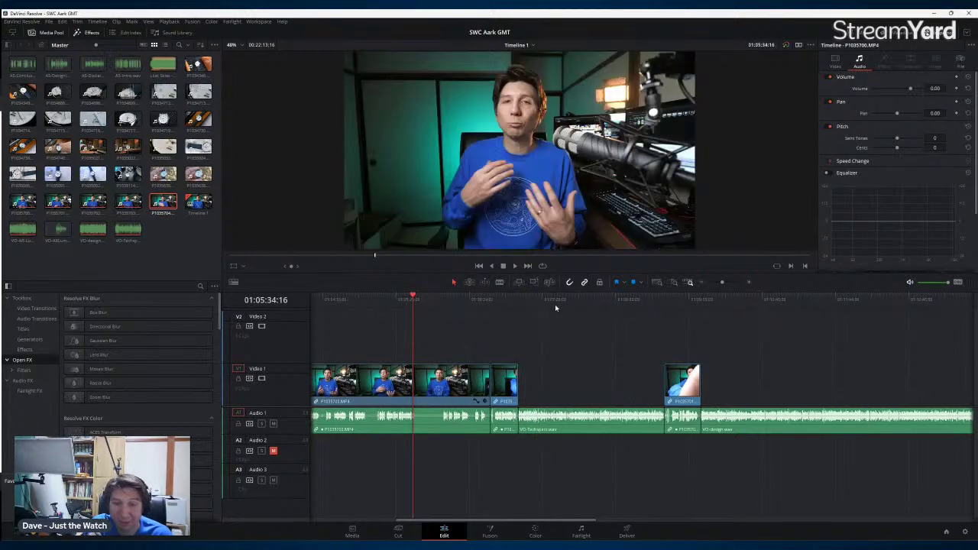
left_click(529, 301)
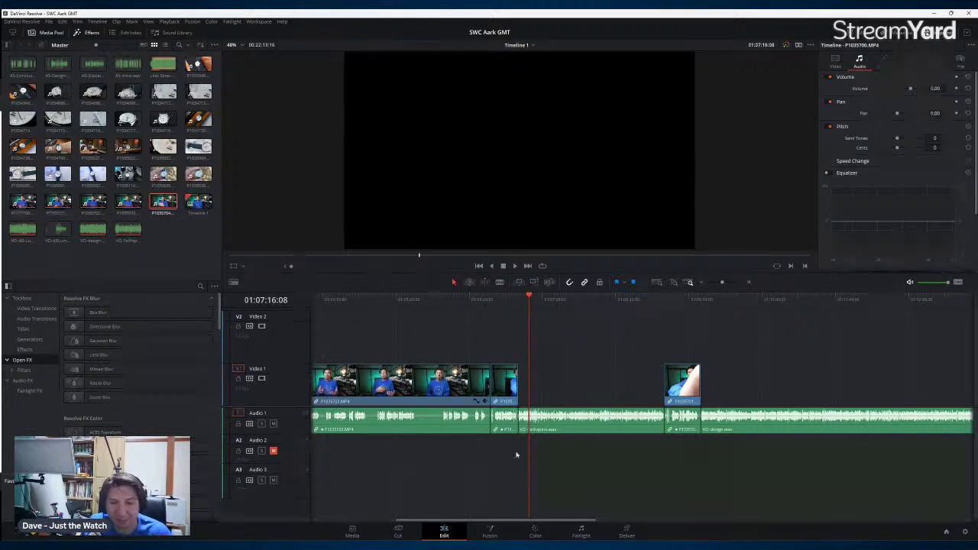
left_click_drag(491, 521, 481, 522)
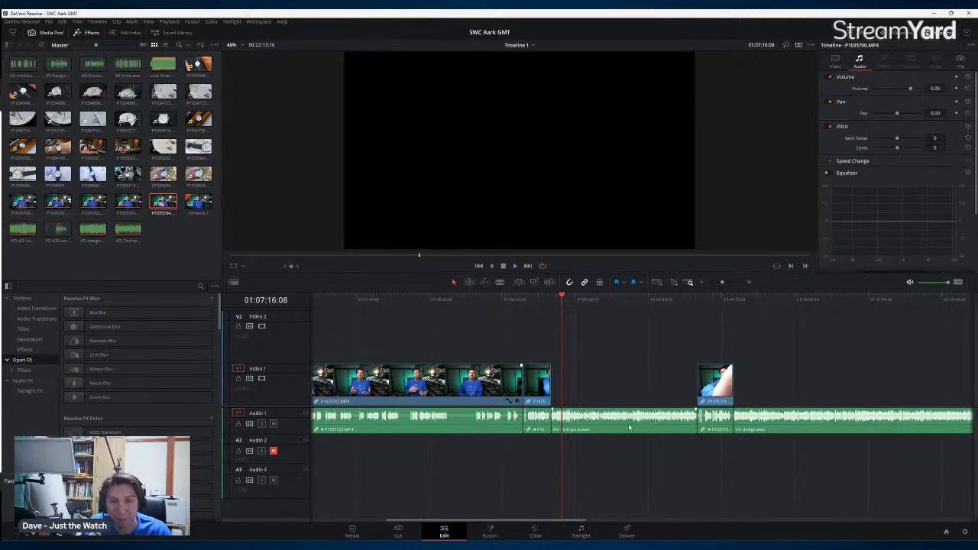
left_click_drag(458, 522, 698, 514)
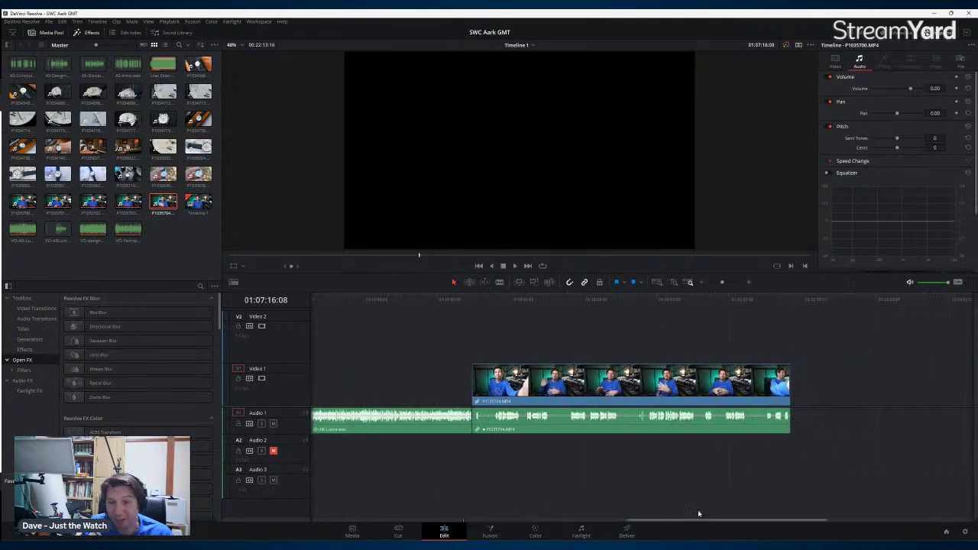